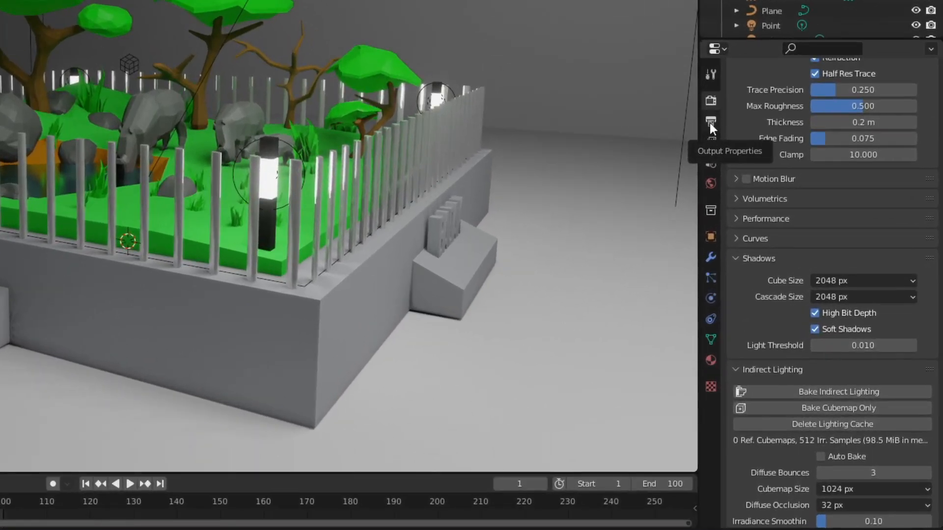
Set the scene's output frame rate to 30 fps
{"action": "left_click", "coordinate": [710, 123]}
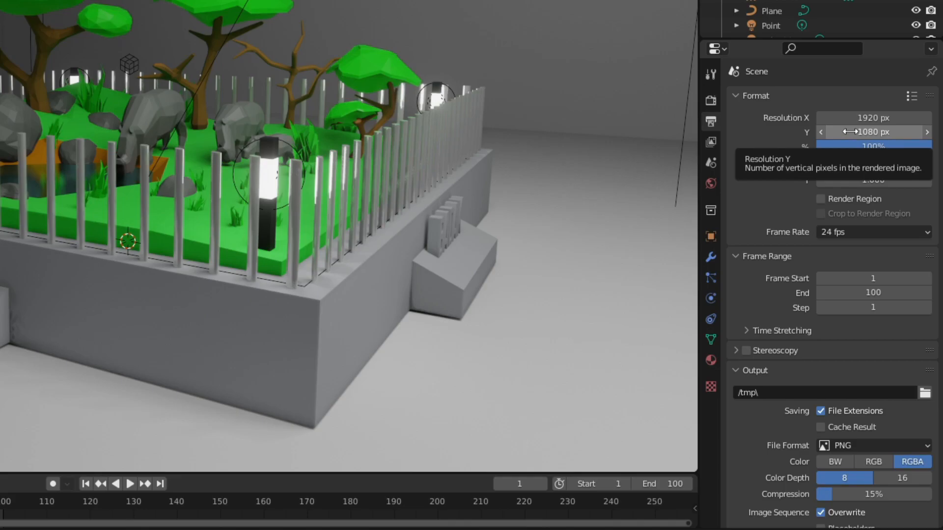
{"action": "left_click", "coordinate": [857, 238]}
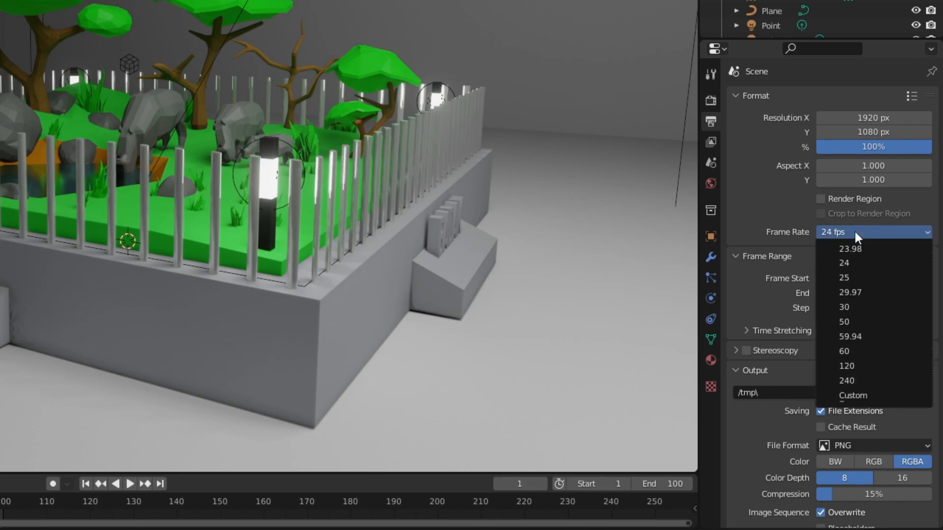
{"action": "left_click", "coordinate": [855, 308]}
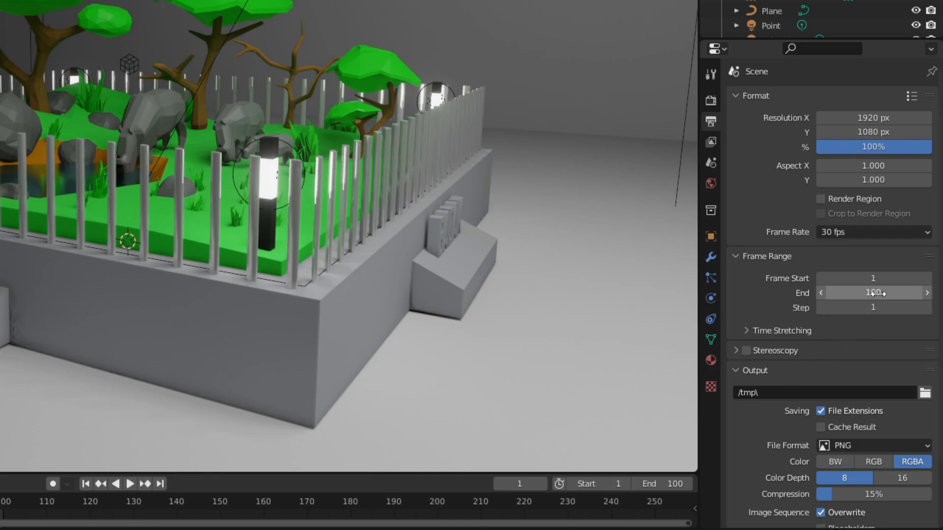
{"action": "left_click", "coordinate": [875, 294]}
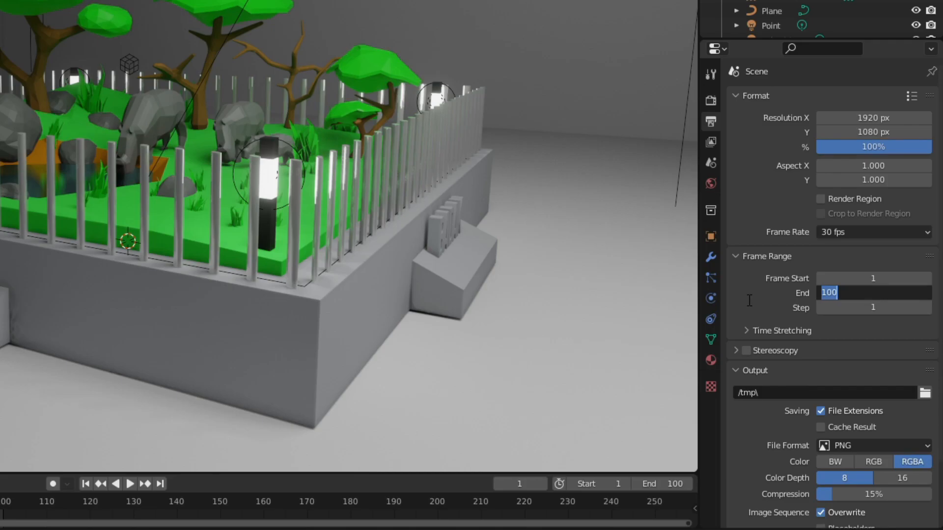
{"action": "key", "text": "Return"}
Set the render output folder to G:\My Drive\Folio\JN2022\3D\
{"action": "scroll", "coordinate": [776, 317], "scroll_direction": "down", "scroll_amount": 3}
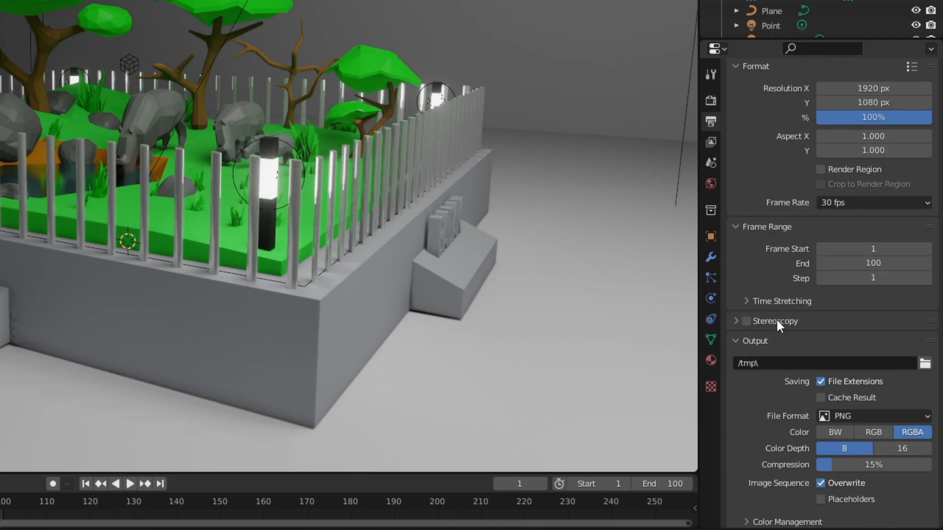
{"action": "scroll", "coordinate": [777, 322], "scroll_direction": "down", "scroll_amount": 1}
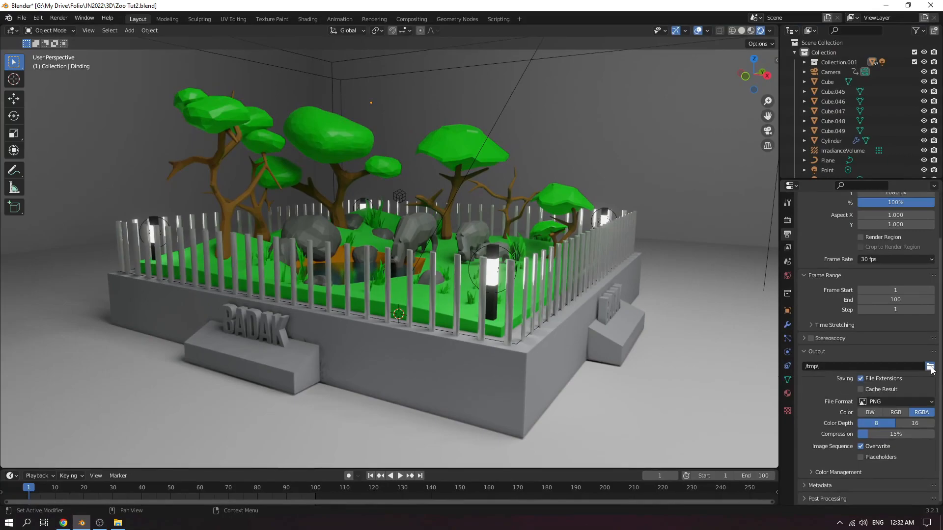
{"action": "left_click", "coordinate": [925, 320]}
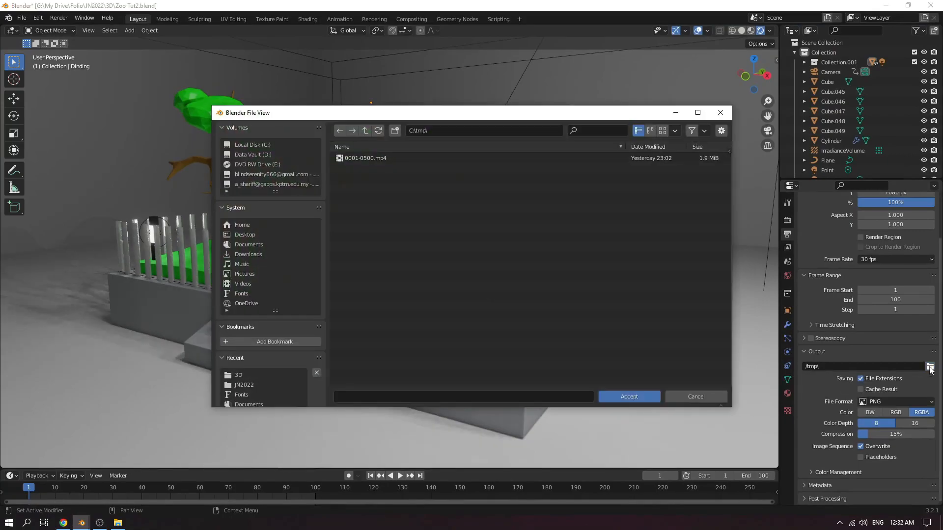
{"action": "left_click", "coordinate": [263, 173]}
{"action": "double_click", "coordinate": [360, 187]}
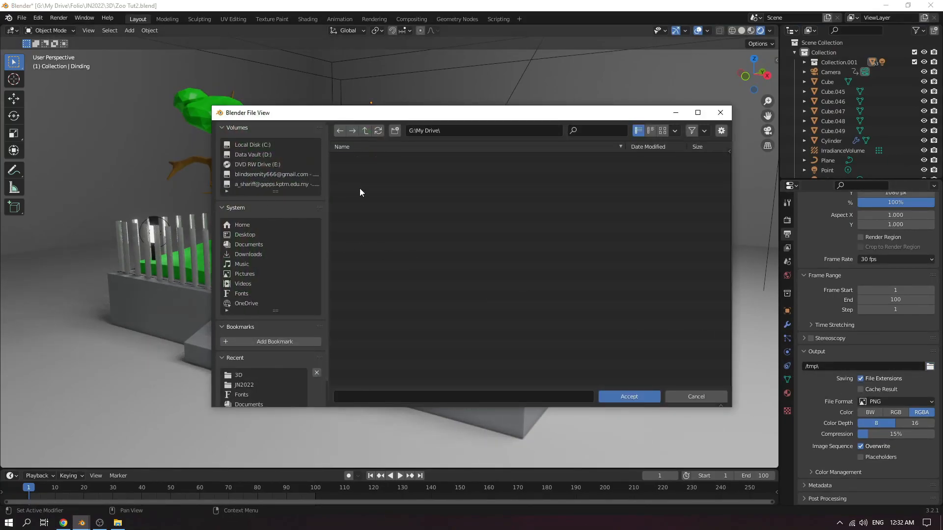
{"action": "double_click", "coordinate": [360, 228]}
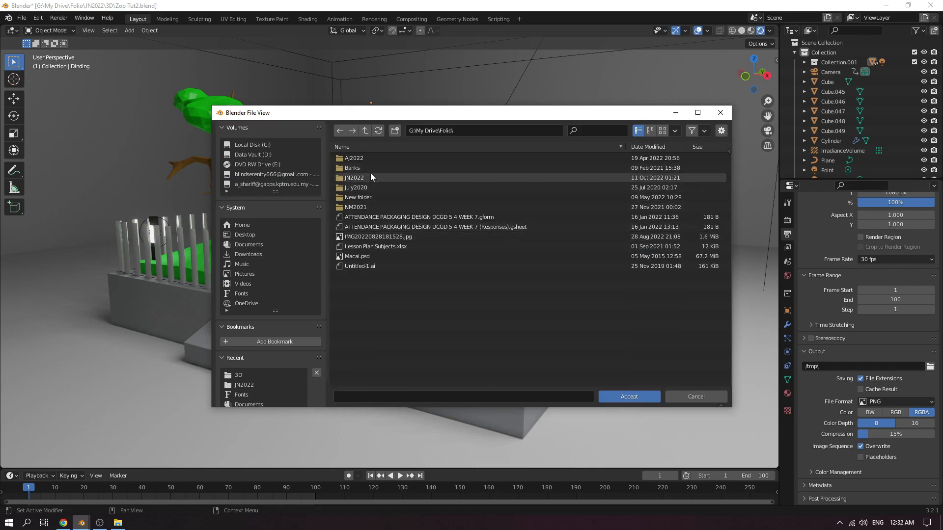
{"action": "double_click", "coordinate": [369, 177]}
{"action": "left_click", "coordinate": [362, 159]}
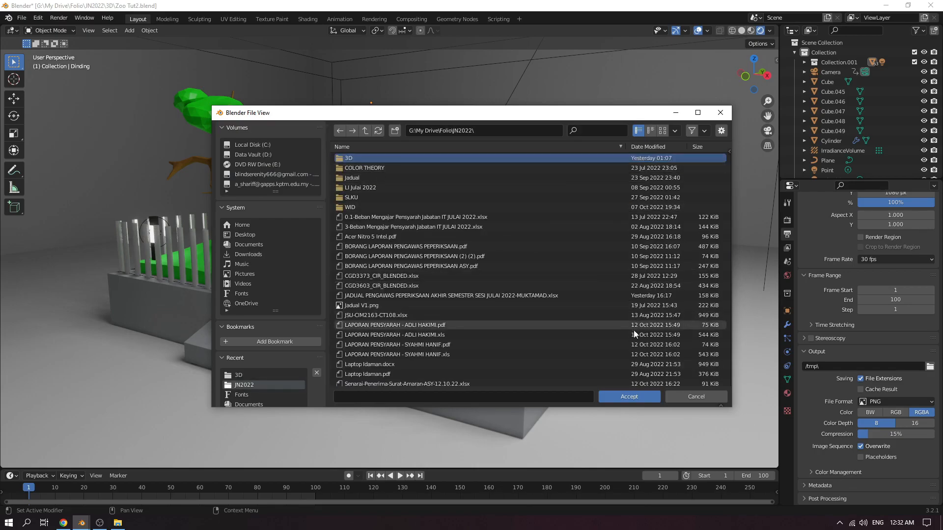
{"action": "left_click", "coordinate": [627, 397]}
{"action": "left_click", "coordinate": [636, 396]}
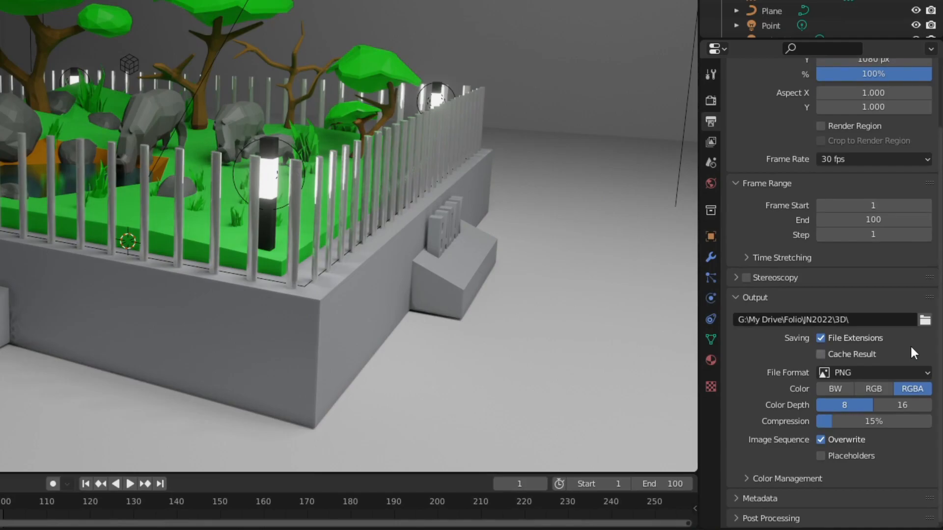
Set the render output file format to FFmpeg Video
{"action": "left_click", "coordinate": [895, 373]}
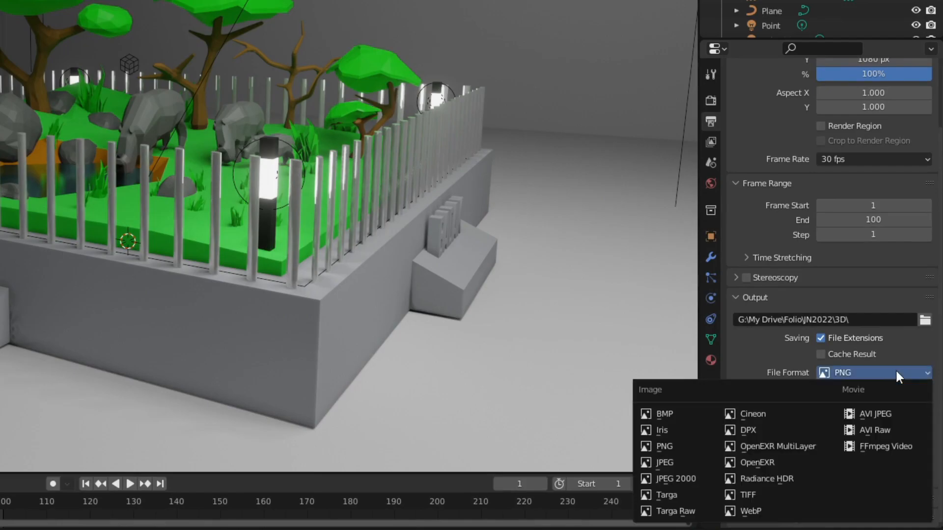
{"action": "left_click", "coordinate": [909, 447]}
{"action": "scroll", "coordinate": [910, 442], "scroll_direction": "up", "scroll_amount": 2}
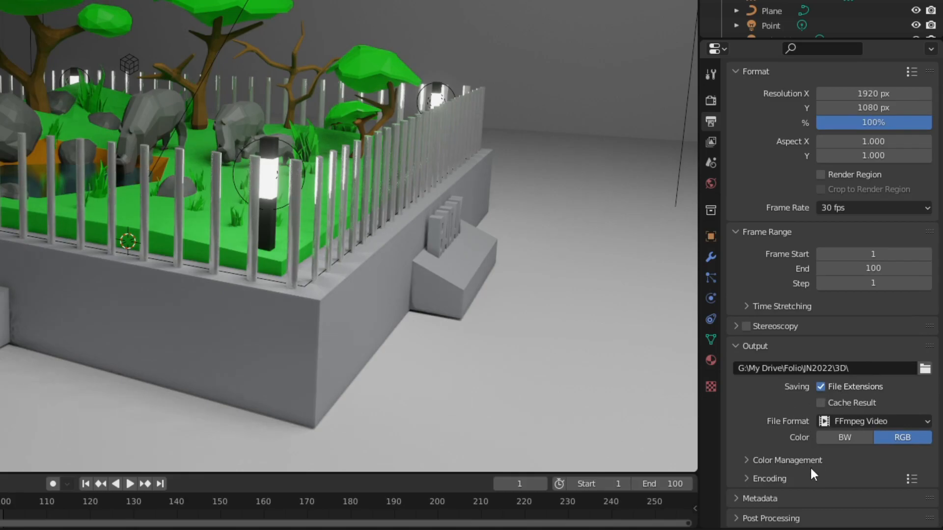
{"action": "left_click", "coordinate": [759, 462]}
{"action": "scroll", "coordinate": [779, 451], "scroll_direction": "down", "scroll_amount": 5}
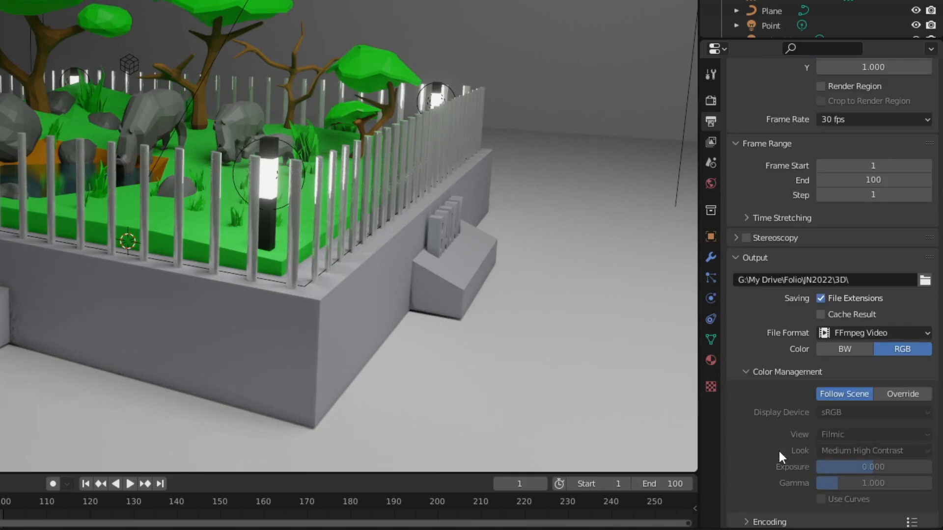
{"action": "left_click", "coordinate": [747, 372]}
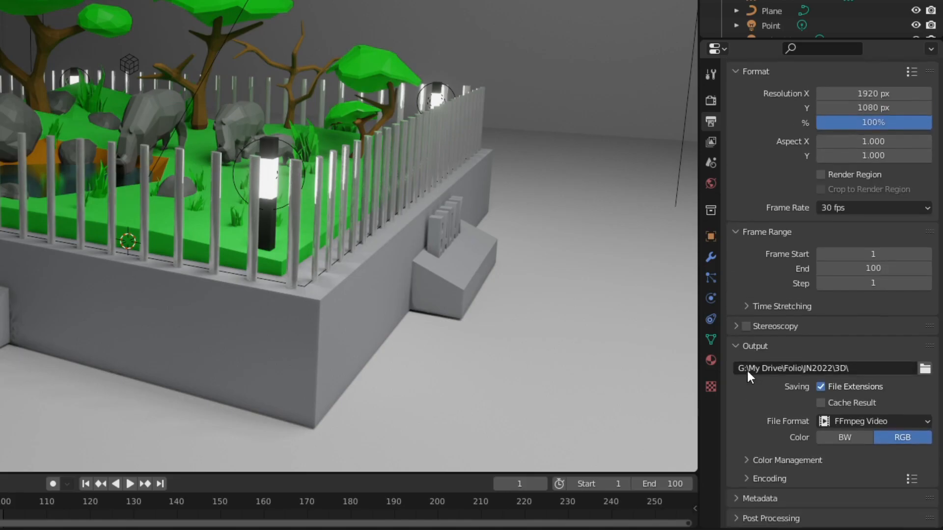
Set the video encoding container to MPEG-4
{"action": "left_click", "coordinate": [742, 479]}
{"action": "scroll", "coordinate": [803, 440], "scroll_direction": "down", "scroll_amount": 10}
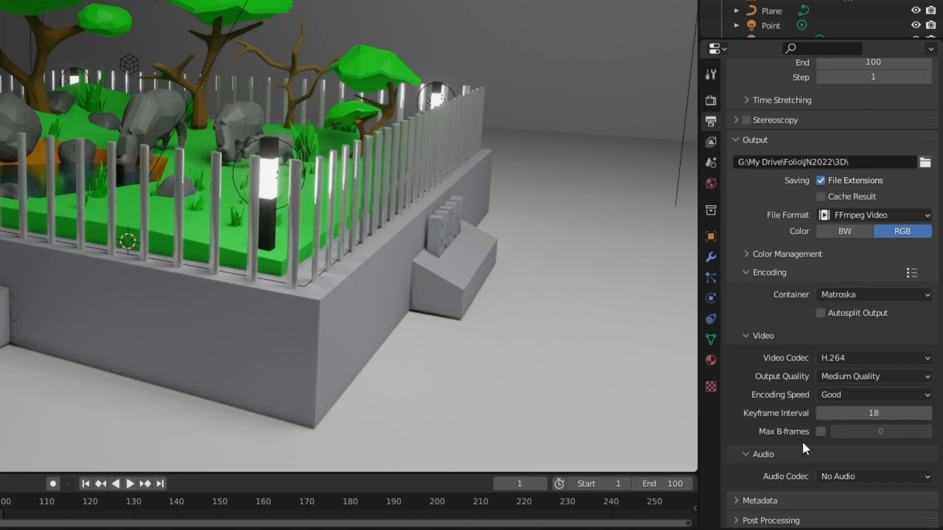
{"action": "left_click", "coordinate": [880, 294]}
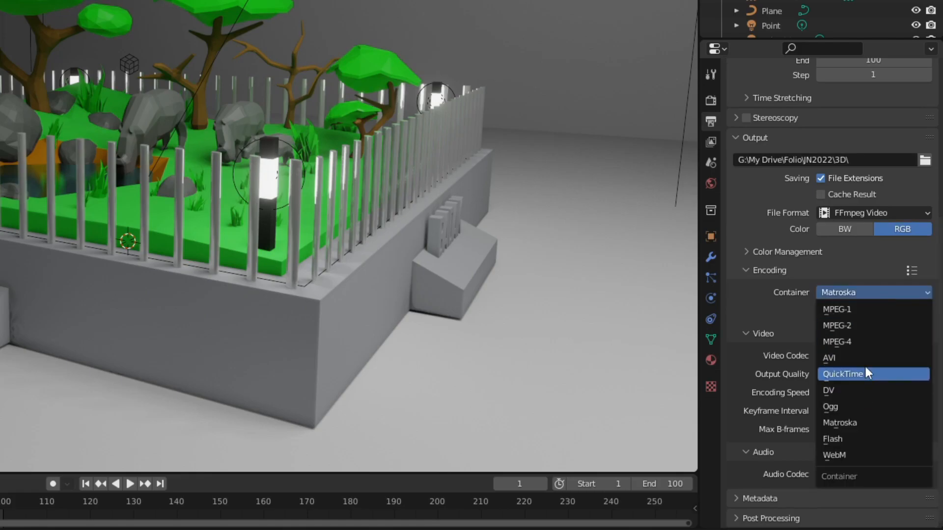
{"action": "left_click", "coordinate": [864, 342]}
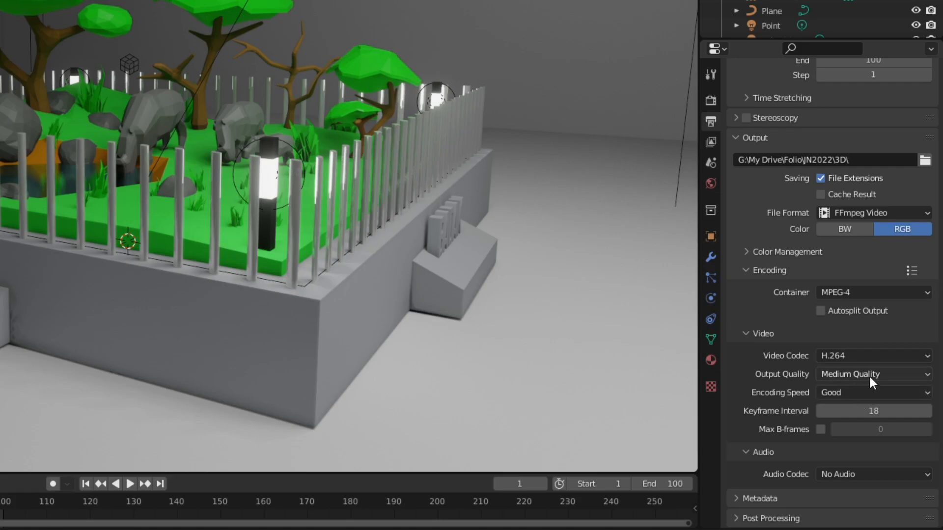
Review the video output quality and the post-processing options of the render output
{"action": "left_click", "coordinate": [869, 379]}
{"action": "left_click", "coordinate": [743, 520]}
{"action": "scroll", "coordinate": [767, 485], "scroll_direction": "down", "scroll_amount": 3}
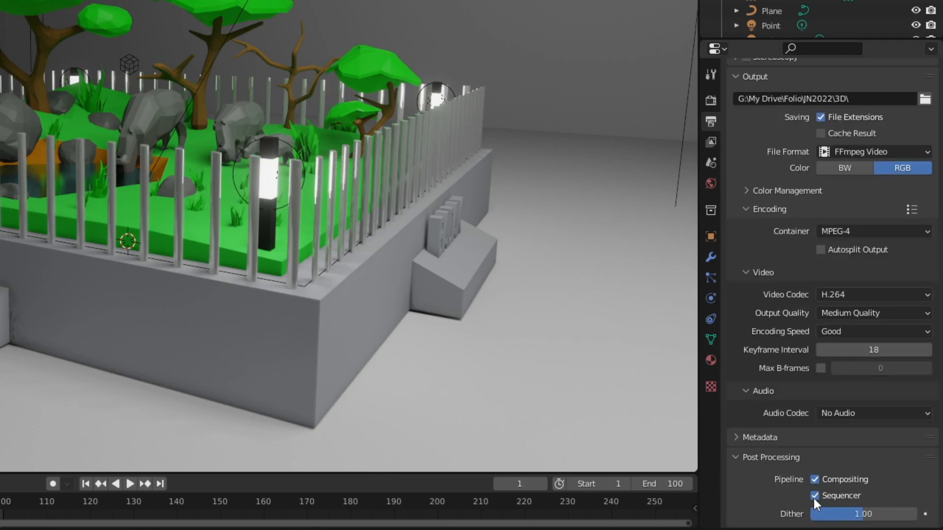
{"action": "left_click_drag", "start_coordinate": [736, 460], "coordinate": [757, 455]}
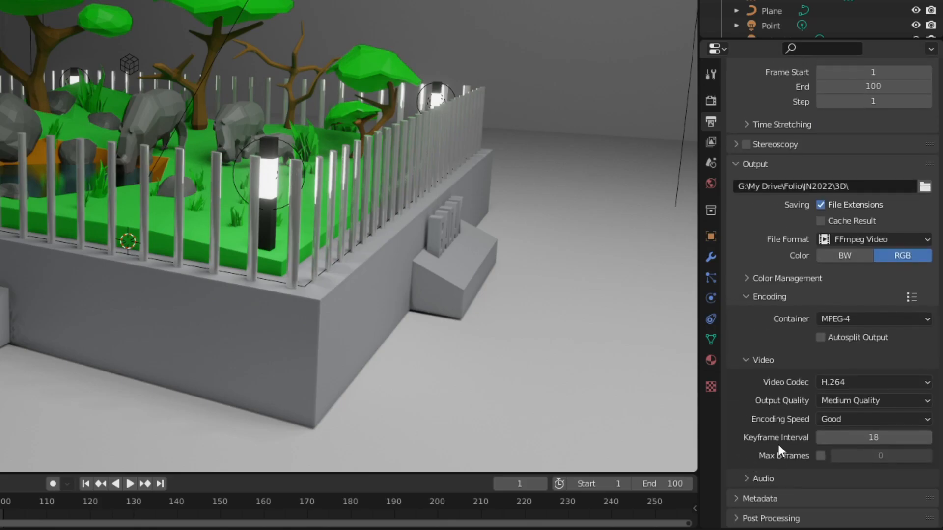
{"action": "scroll", "coordinate": [785, 447], "scroll_direction": "up", "scroll_amount": 5}
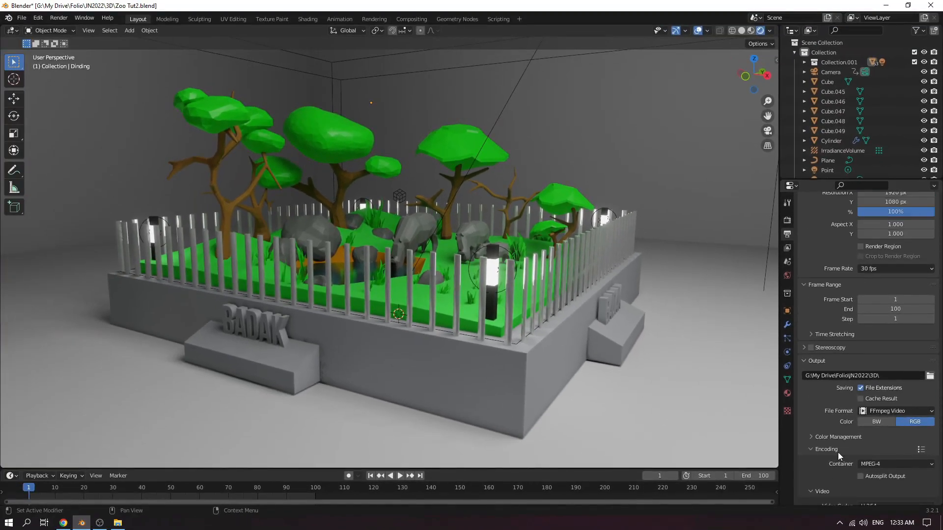
{"action": "scroll", "coordinate": [838, 453], "scroll_direction": "up", "scroll_amount": 2}
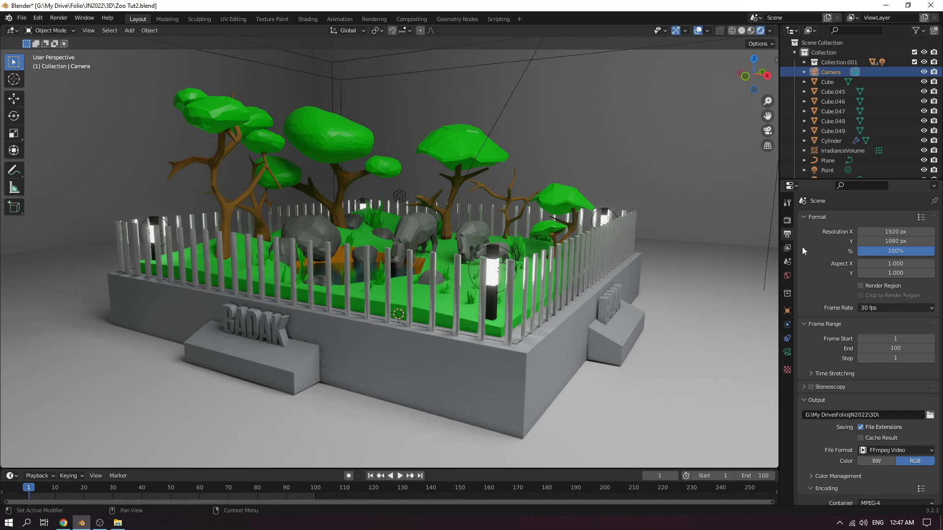
Enable the Camera to View lock for the 3D viewport
{"action": "left_click", "coordinate": [756, 204]}
{"action": "key", "text": "n"}
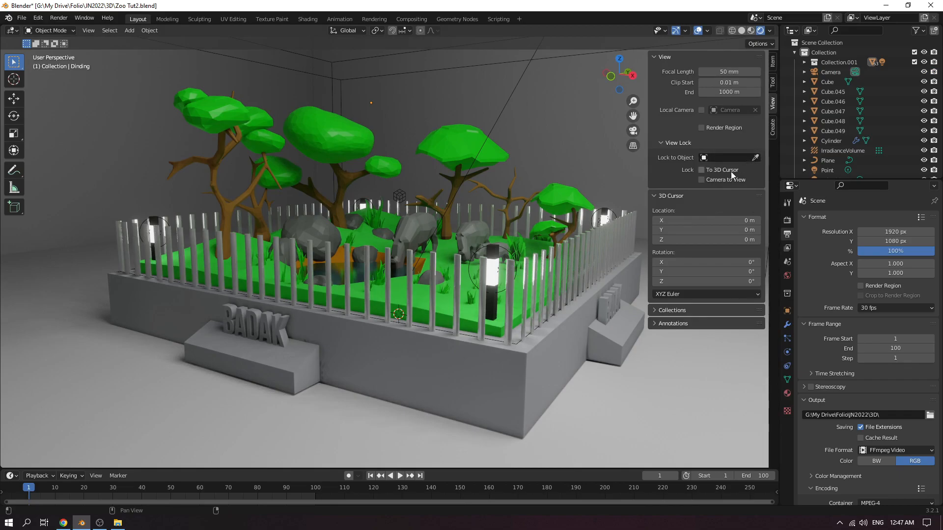
{"action": "left_click", "coordinate": [702, 181]}
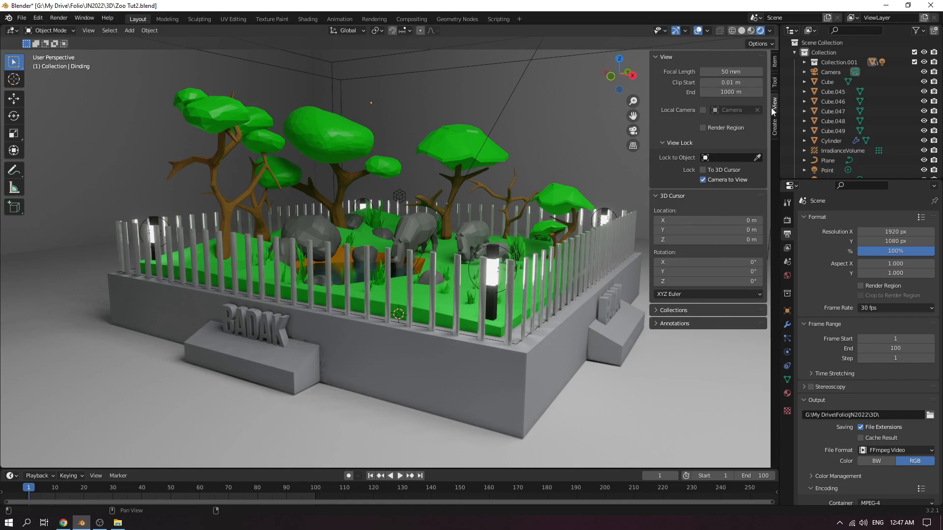
{"action": "key", "text": "n"}
Look through the camera and reposition it slightly to frame the front corner of the zoo enclosure
{"action": "left_click", "coordinate": [768, 131]}
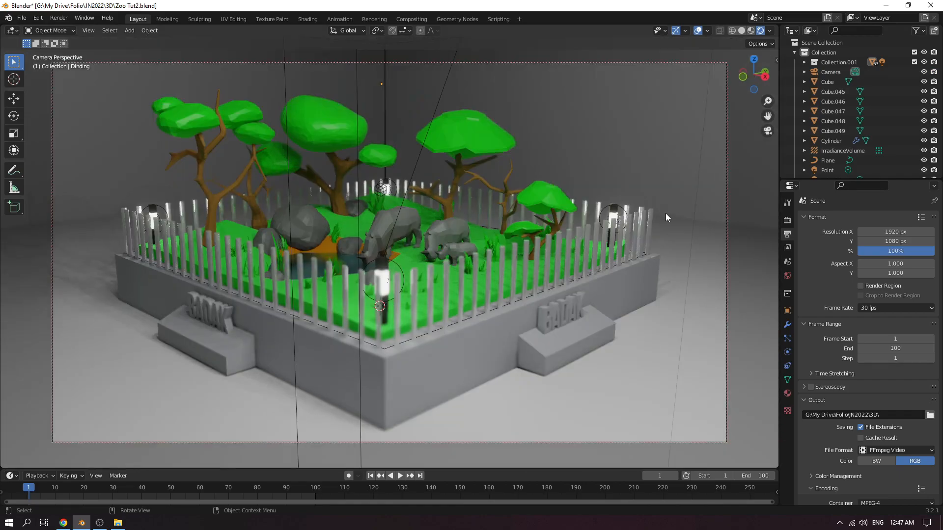
{"action": "mouse_move", "coordinate": [656, 215]}
{"action": "middle_mouse_down"}
{"action": "mouse_move", "coordinate": [616, 217]}
{"action": "mouse_move", "coordinate": [661, 214]}
{"action": "middle_mouse_up"}
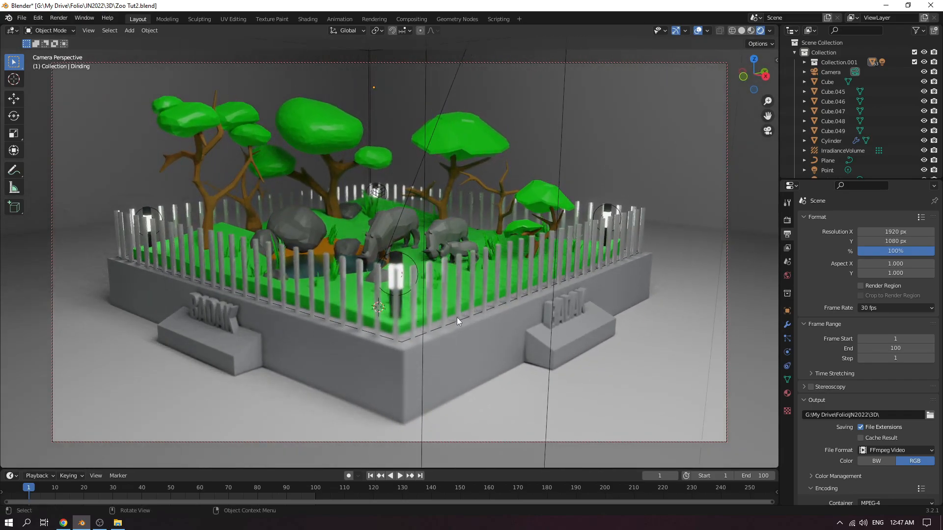
{"action": "middle_click_drag", "start_coordinate": [500, 319], "coordinate": [497, 319]}
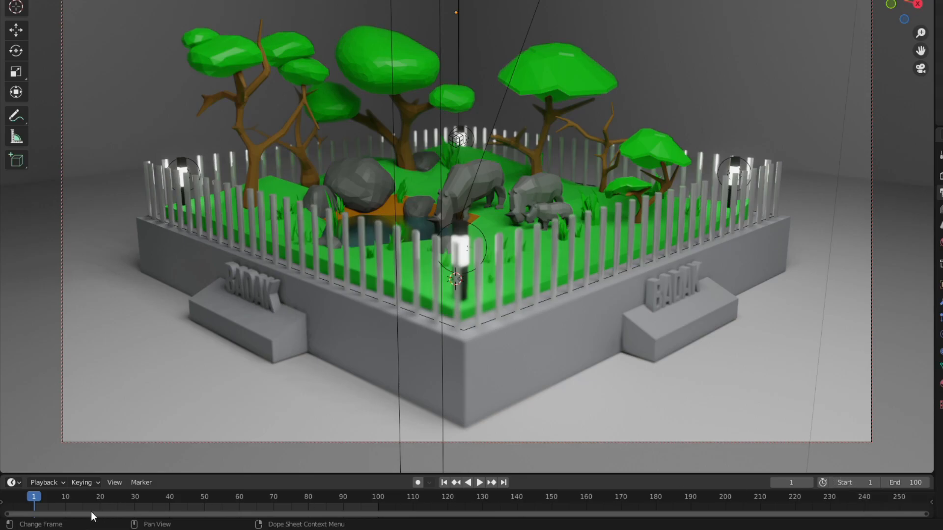
Try animation end frames of 250 and 500, fitting the timeline to the full frame range
{"action": "left_click", "coordinate": [916, 483]}
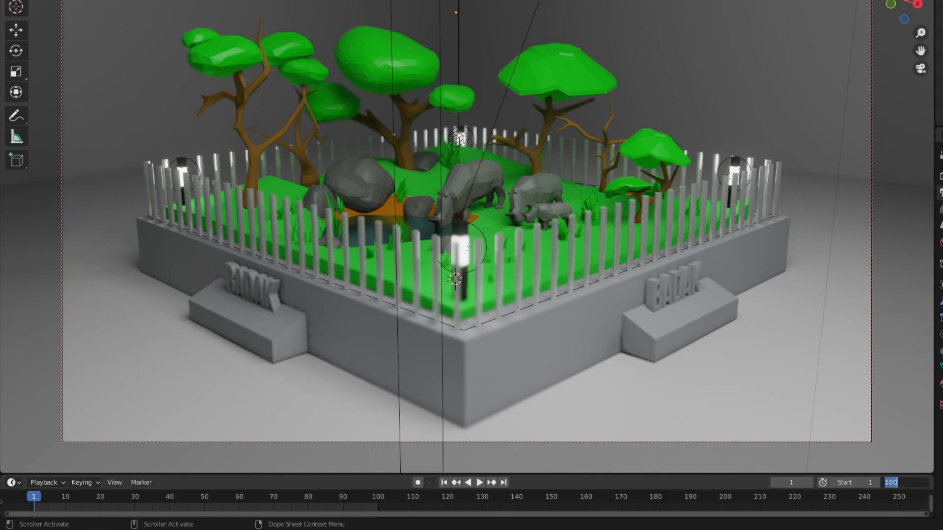
{"action": "type", "text": "250"}
{"action": "key", "text": "Return"}
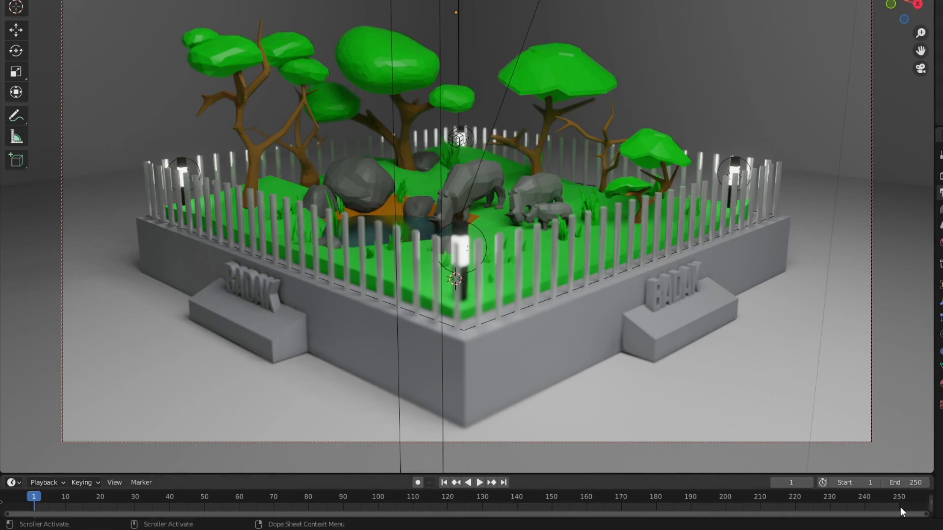
{"action": "left_click", "coordinate": [909, 483]}
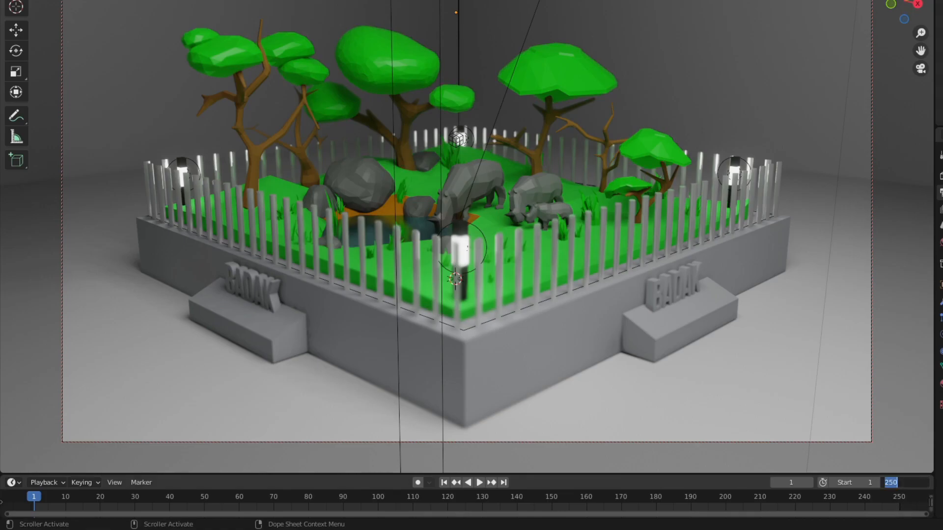
{"action": "type", "text": "500"}
{"action": "key", "text": "Return"}
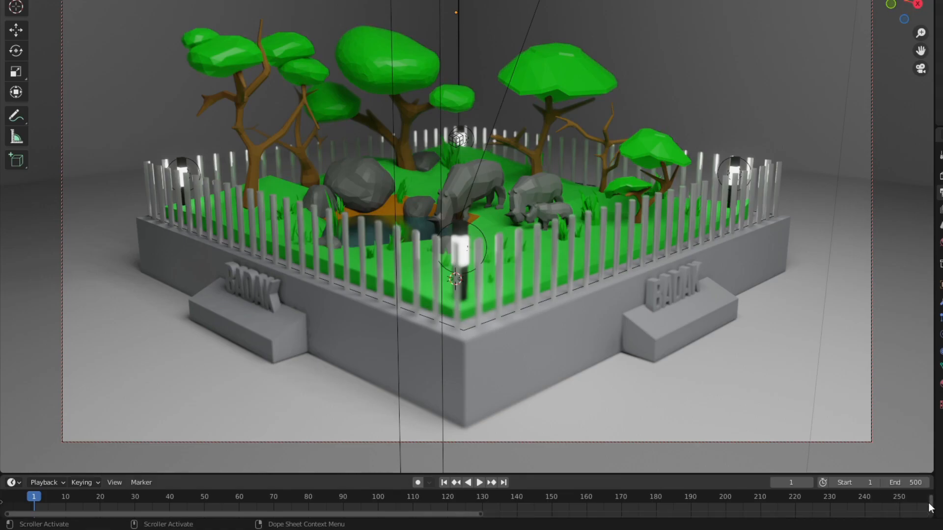
{"action": "left_click_drag", "start_coordinate": [483, 519], "coordinate": [930, 524]}
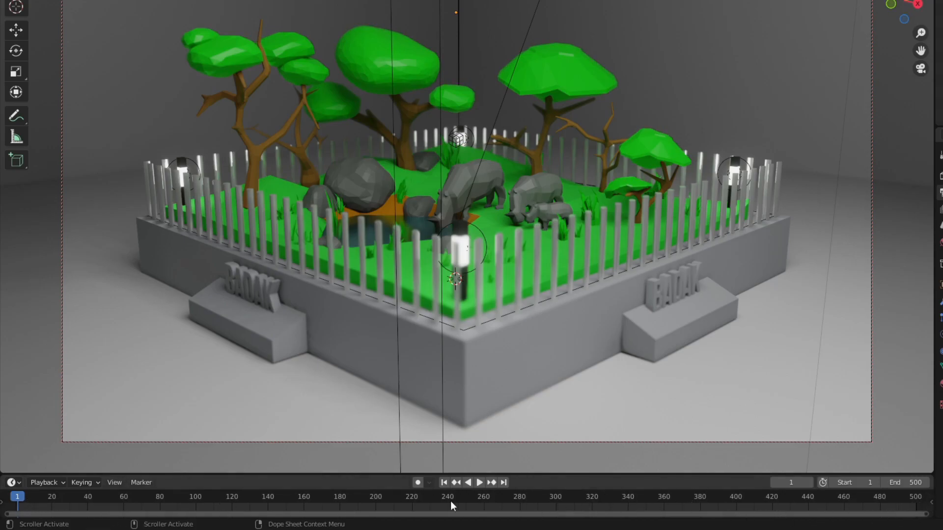
Set the animation's end frame to 200
{"action": "left_click", "coordinate": [915, 483]}
{"action": "type", "text": "200"}
{"action": "key", "text": "Return"}
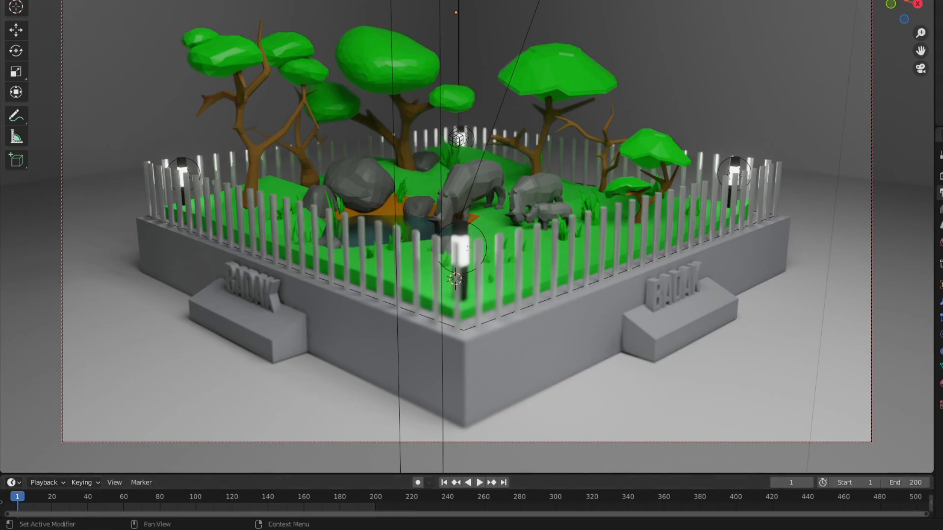
{"action": "left_click_drag", "start_coordinate": [927, 514], "coordinate": [617, 514]}
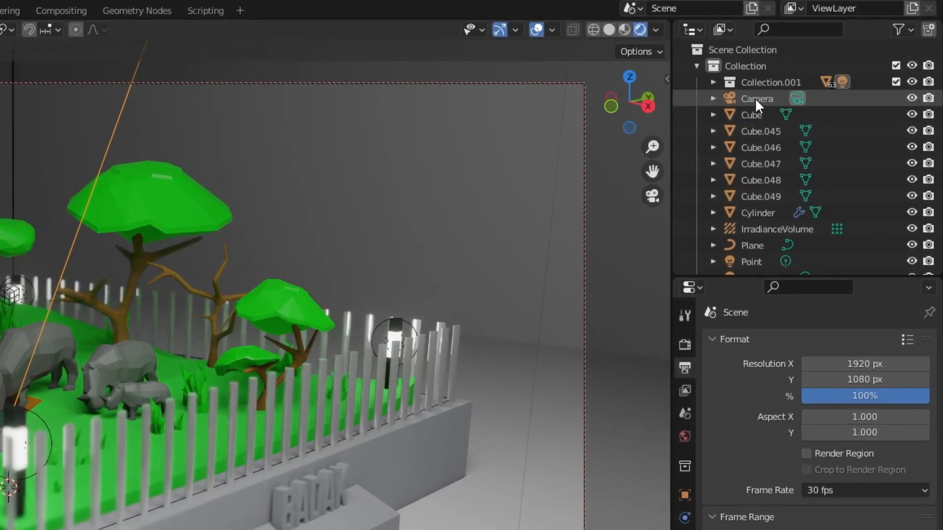
Select the camera and insert a Location keyframe for it at frame 1
{"action": "left_click", "coordinate": [756, 98]}
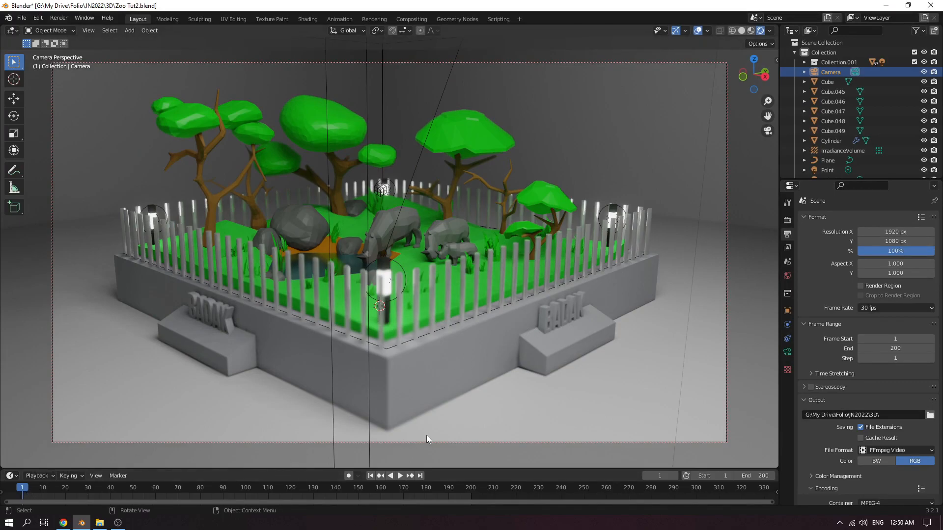
{"action": "key", "text": "i"}
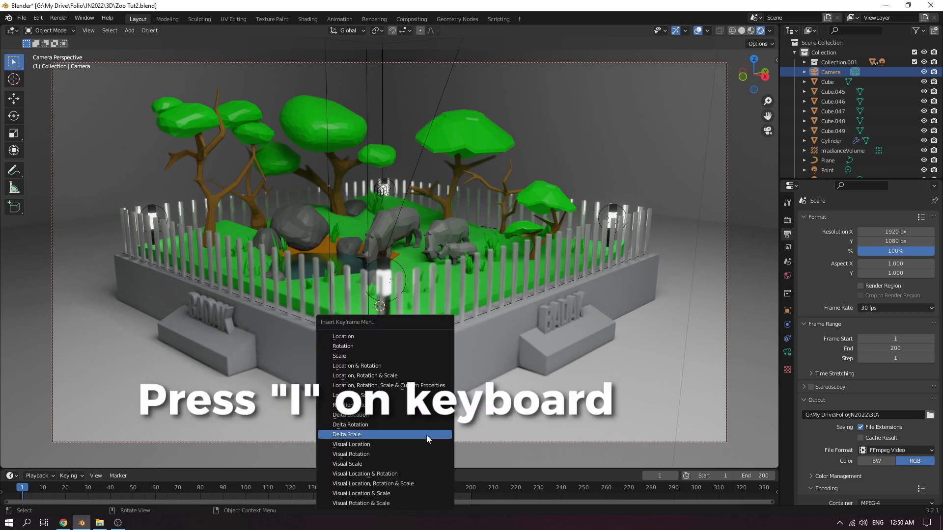
{"action": "left_click", "coordinate": [367, 336]}
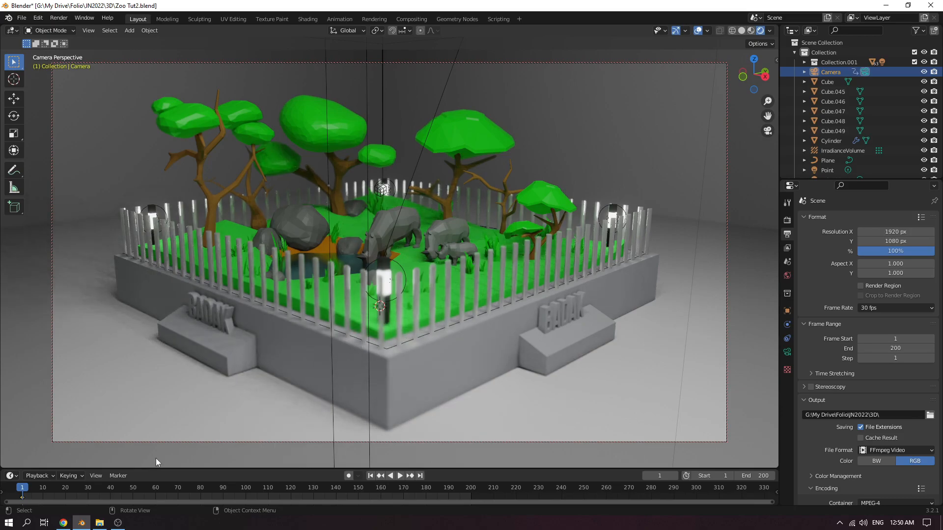
Enlarge the timeline area and set the current frame to 200
{"action": "left_click_drag", "start_coordinate": [136, 469], "coordinate": [136, 453]}
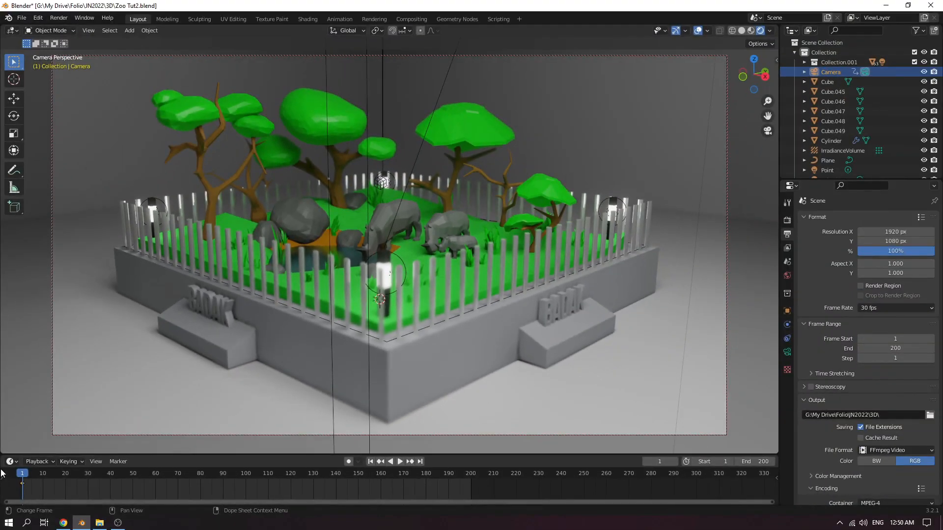
{"action": "key", "text": "space"}
{"action": "left_click_drag", "start_coordinate": [52, 475], "coordinate": [442, 480]}
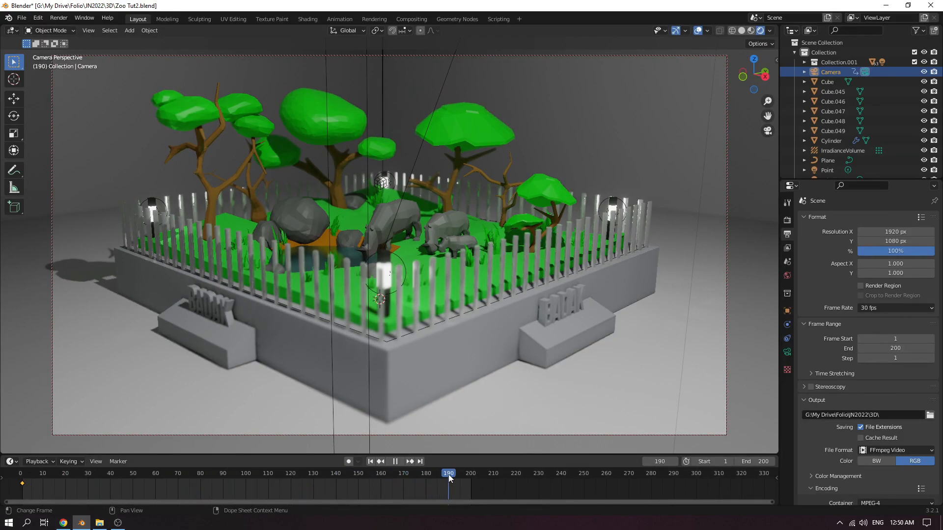
{"action": "left_click_drag", "start_coordinate": [459, 474], "coordinate": [472, 487]}
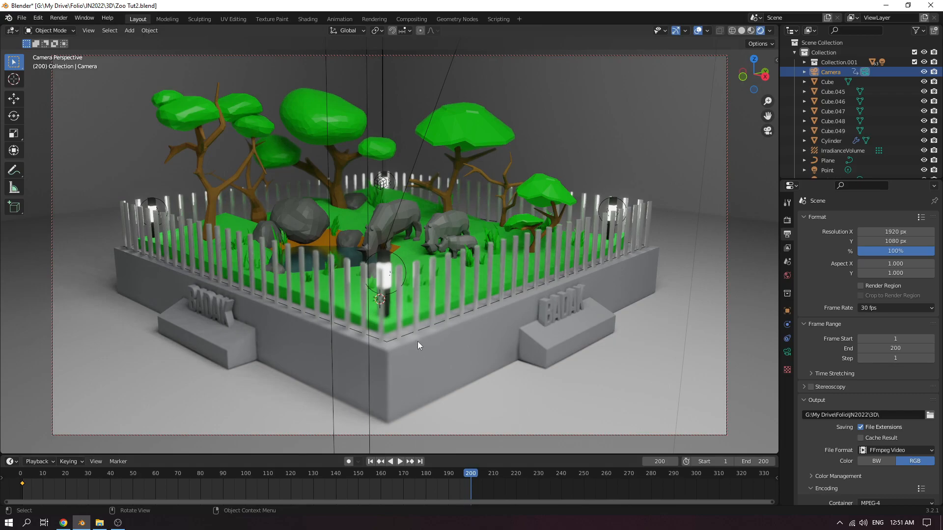
Bring the camera in close to the rhinos and pond and insert a Location keyframe at frame 200
{"action": "scroll", "coordinate": [452, 314], "scroll_direction": "up", "scroll_amount": 5}
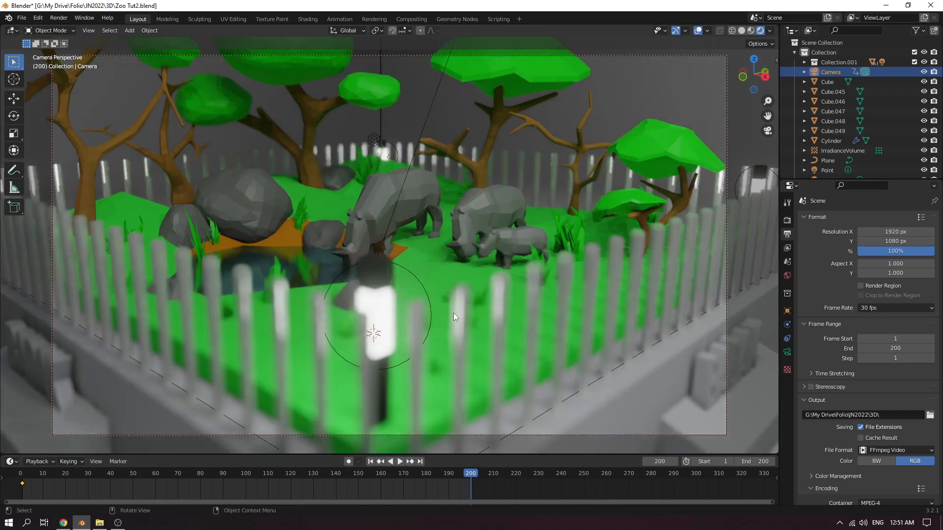
{"action": "scroll", "coordinate": [453, 313], "scroll_direction": "up", "scroll_amount": 3}
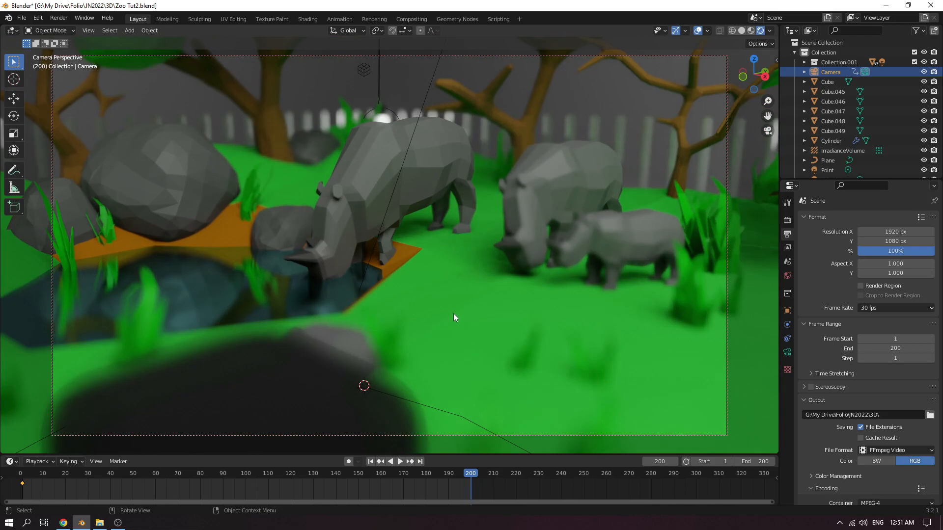
{"action": "key", "text": "i"}
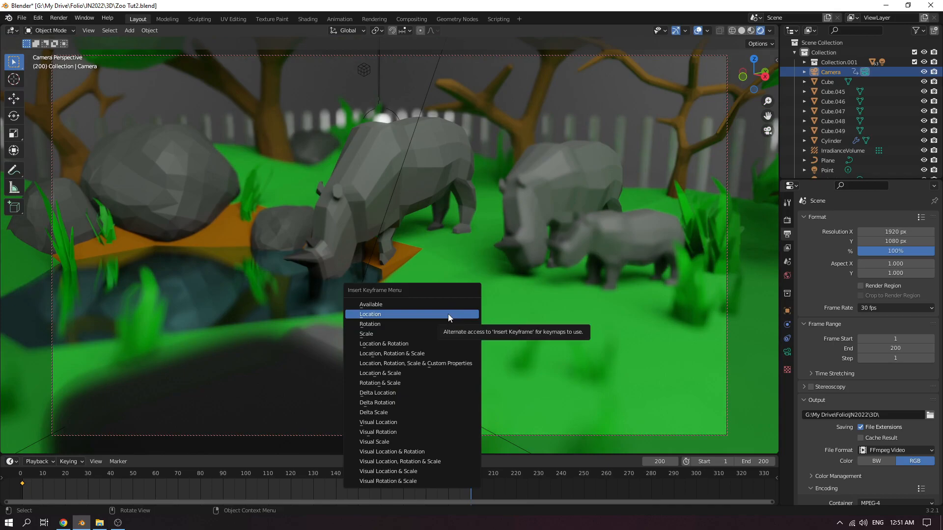
{"action": "left_click", "coordinate": [446, 314]}
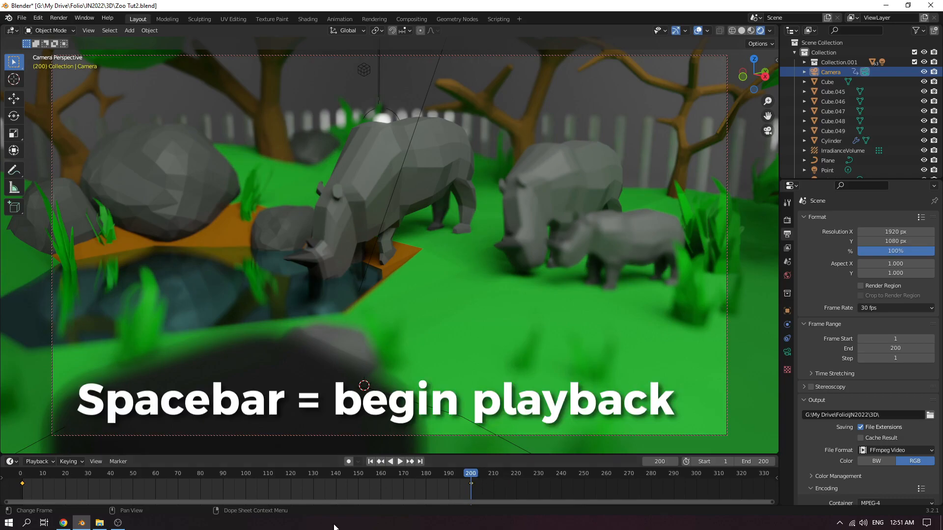
Return to the start of the timeline and play back the camera's push-in animation
{"action": "left_click_drag", "start_coordinate": [474, 475], "coordinate": [18, 475]}
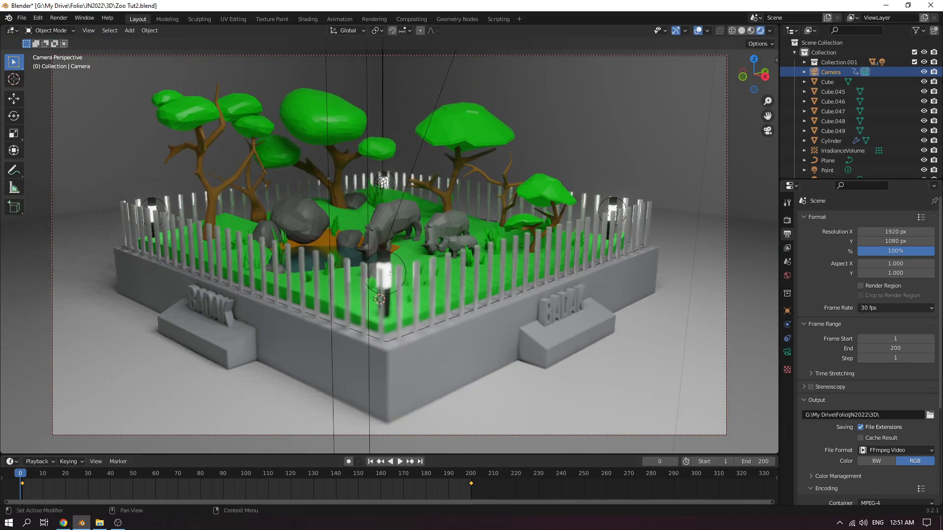
{"action": "key", "text": "space"}
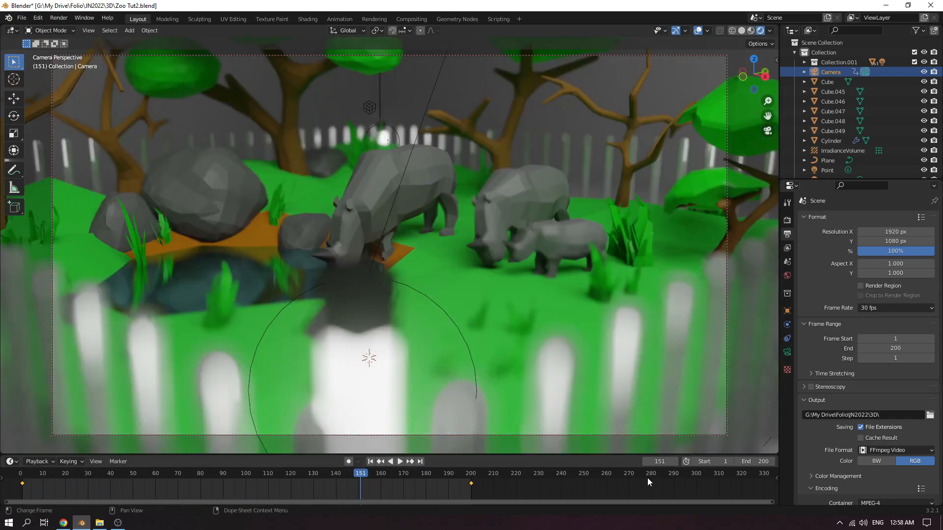
Delete the camera's location keyframes from the timeline
{"action": "right_click", "coordinate": [517, 488]}
{"action": "right_click", "coordinate": [541, 492]}
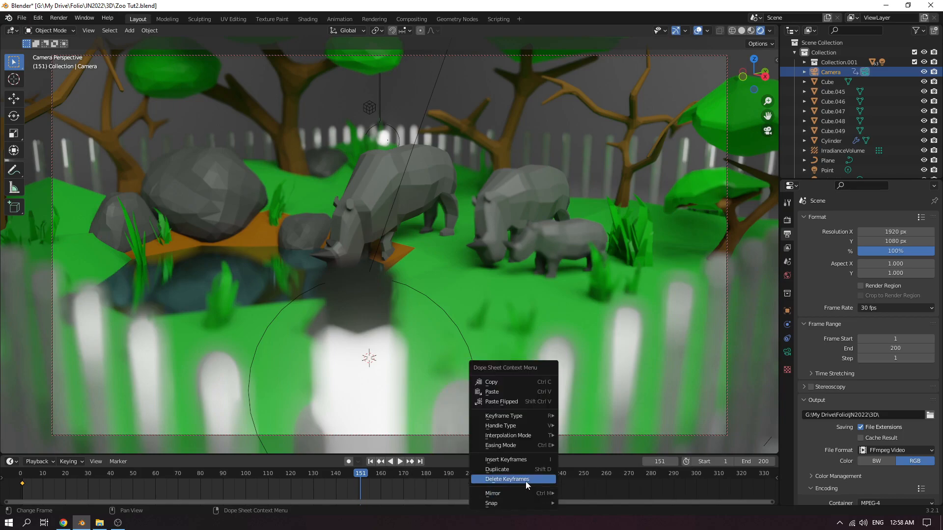
{"action": "left_click", "coordinate": [525, 480]}
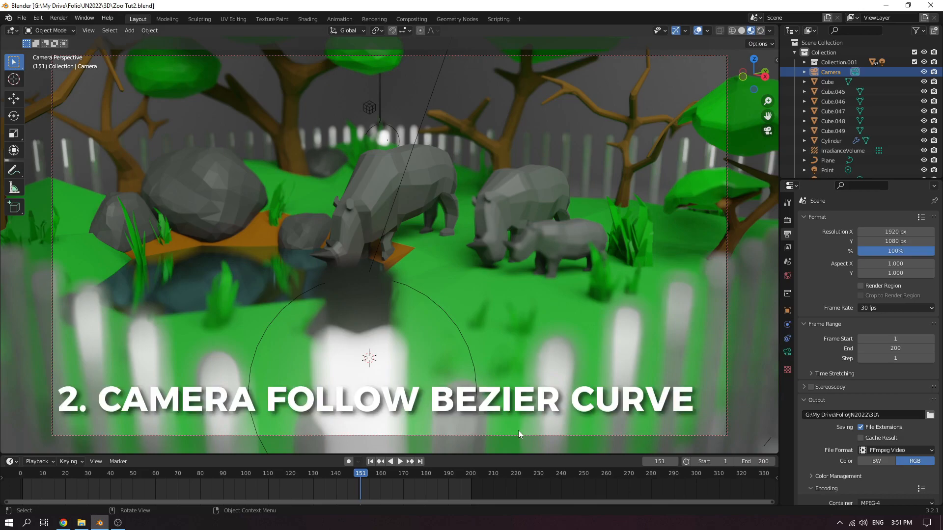
Leave the camera view for the top view and add a Bezier curve to the scene
{"action": "left_click", "coordinate": [768, 132]}
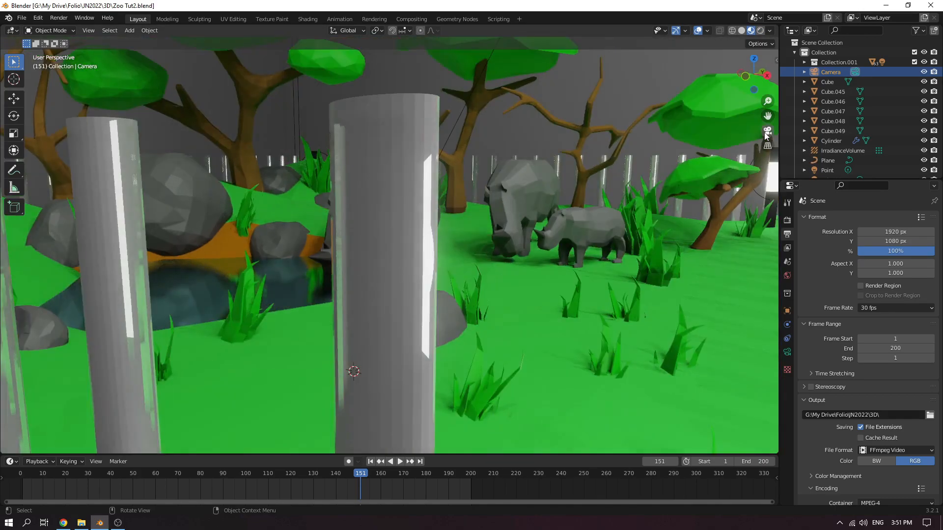
{"action": "left_click", "coordinate": [755, 60]}
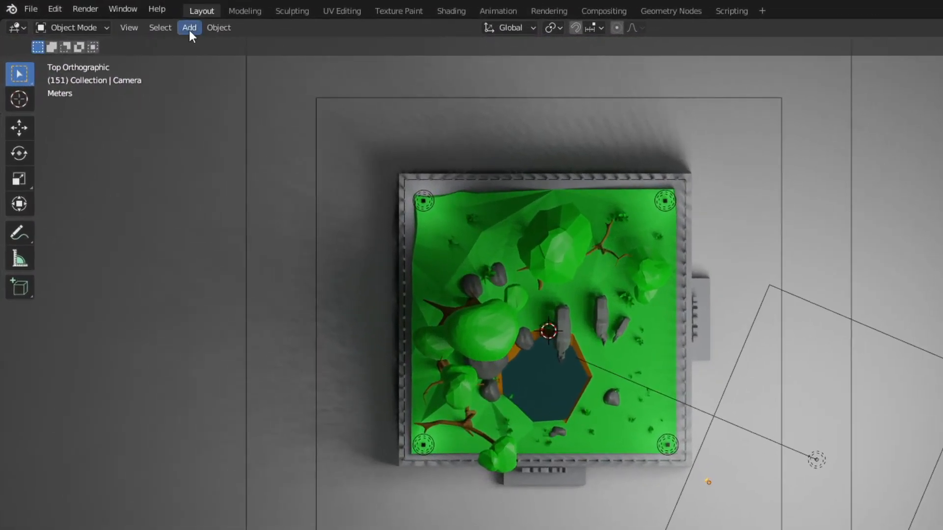
{"action": "left_click", "coordinate": [129, 30]}
{"action": "mouse_move", "coordinate": [208, 58]}
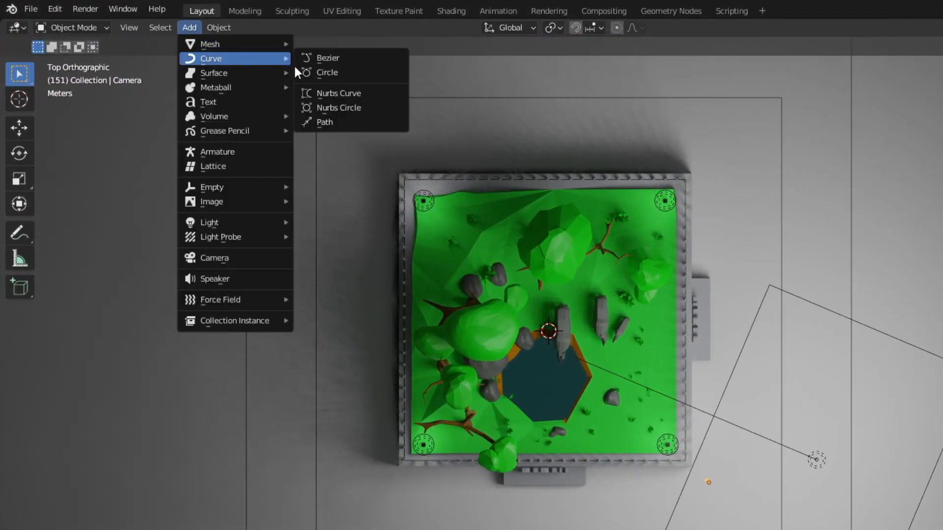
{"action": "left_click", "coordinate": [364, 59]}
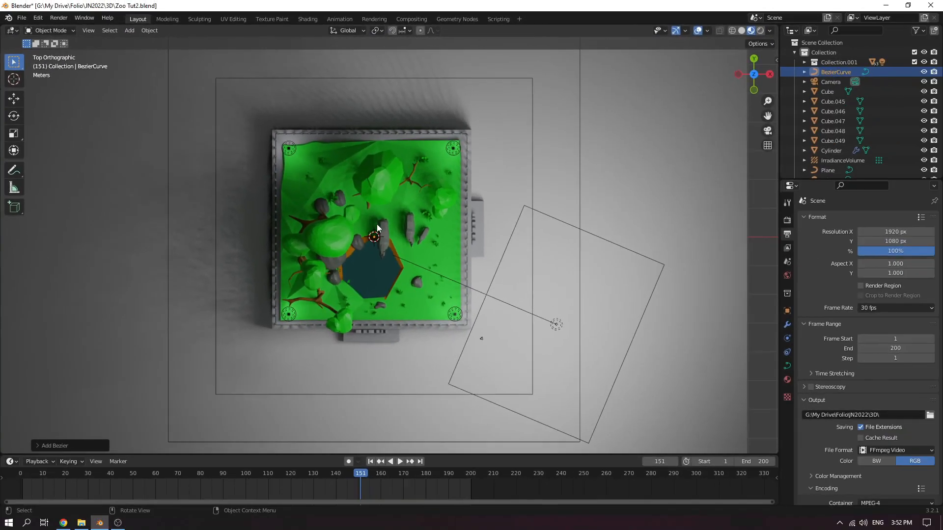
Move the Bezier curve along the Y axis in front of the enclosure and raise it above the ground
{"action": "key", "text": "g"}
{"action": "key", "text": "y"}
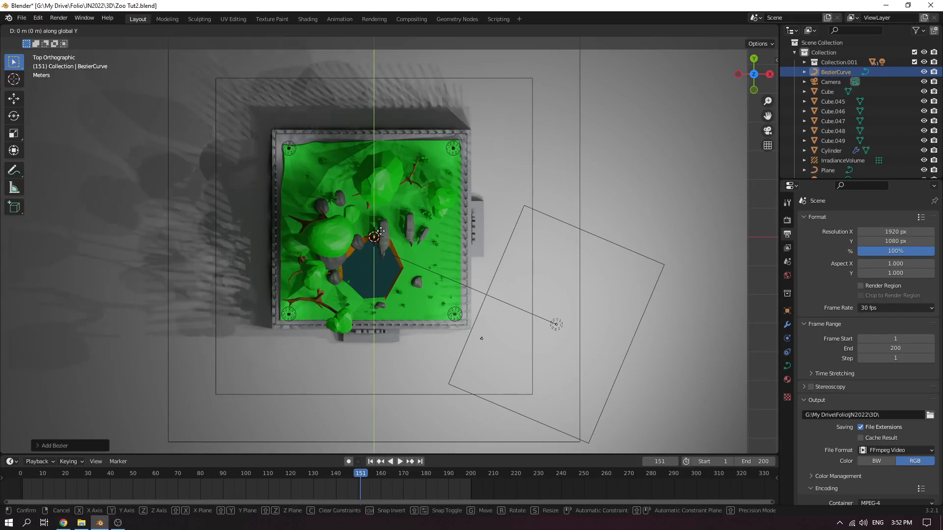
{"action": "left_click", "coordinate": [368, 316]}
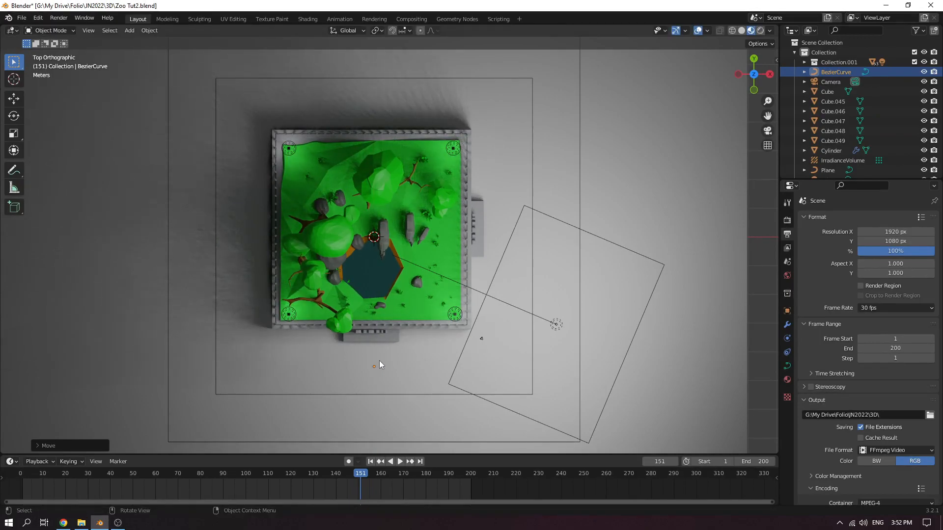
{"action": "middle_click_drag", "start_coordinate": [379, 360], "coordinate": [396, 315]}
{"action": "key", "text": "g"}
{"action": "left_click", "coordinate": [363, 261]}
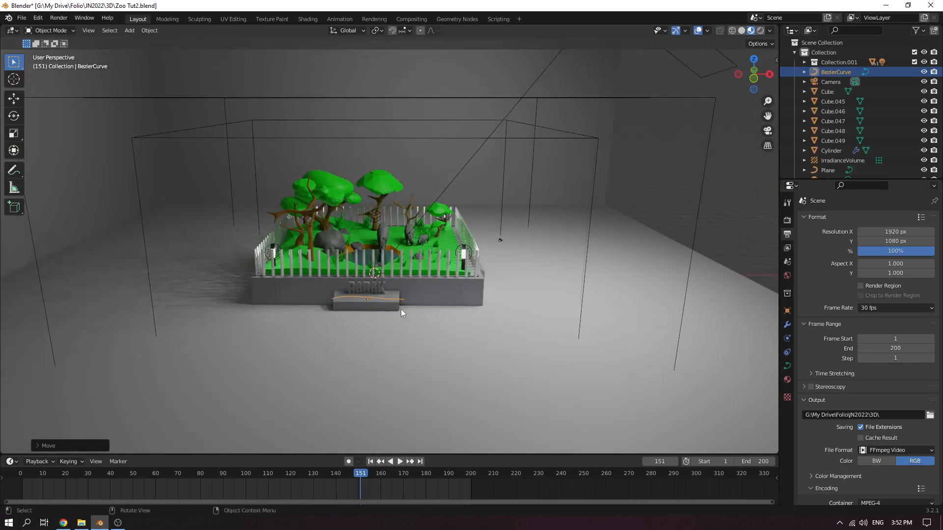
Put the Bezier curve into Edit Mode and view its control points from directly above
{"action": "scroll", "coordinate": [401, 308], "scroll_direction": "up", "scroll_amount": 3}
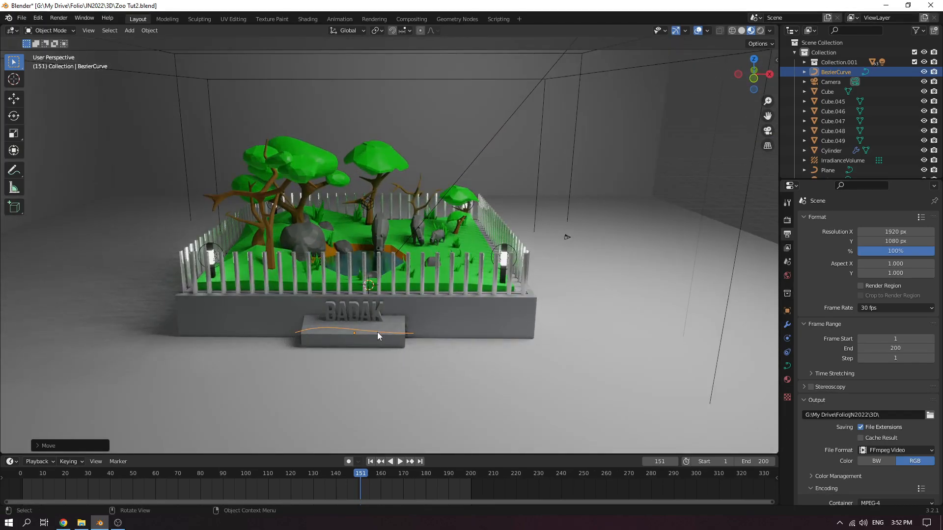
{"action": "key", "text": "Tab"}
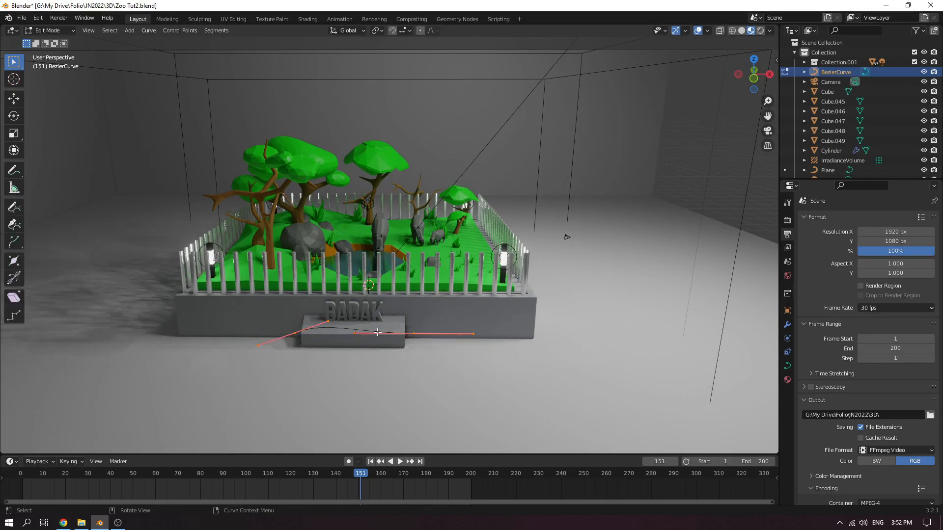
{"action": "middle_click_drag", "start_coordinate": [435, 352], "coordinate": [436, 388]}
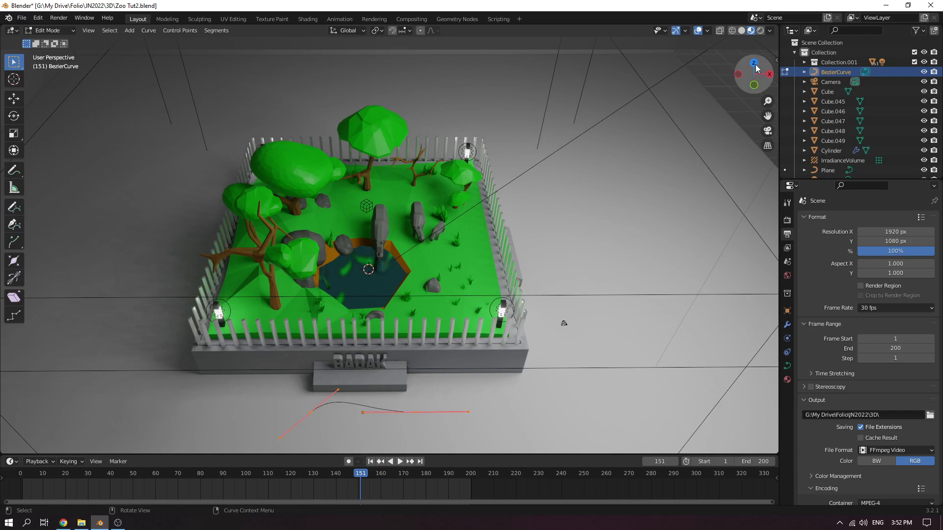
{"action": "left_click", "coordinate": [754, 85]}
{"action": "left_click", "coordinate": [754, 58]}
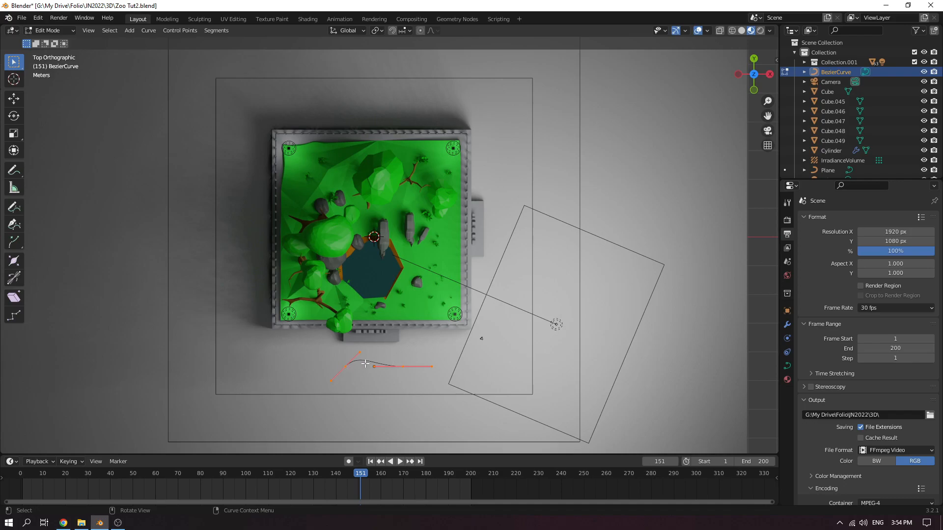
{"action": "key", "text": "Tab"}
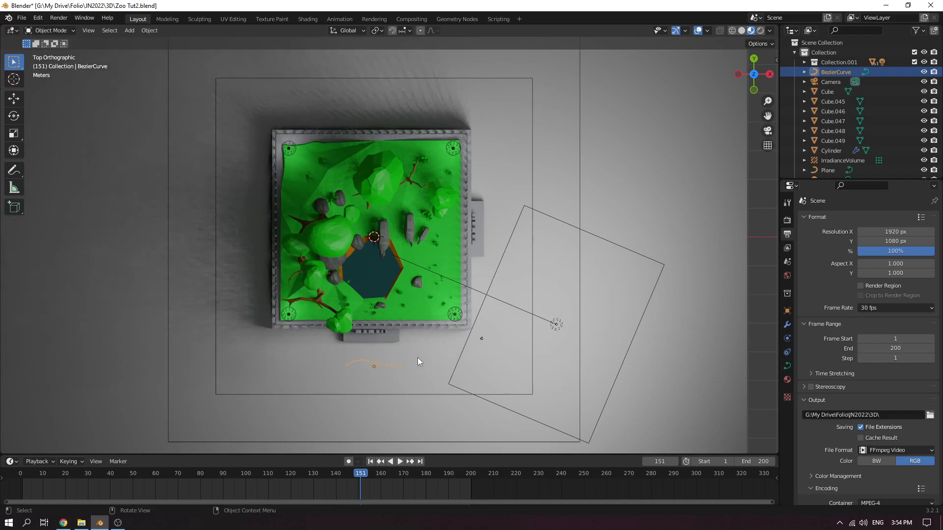
{"action": "scroll", "coordinate": [418, 359], "scroll_direction": "up", "scroll_amount": 1}
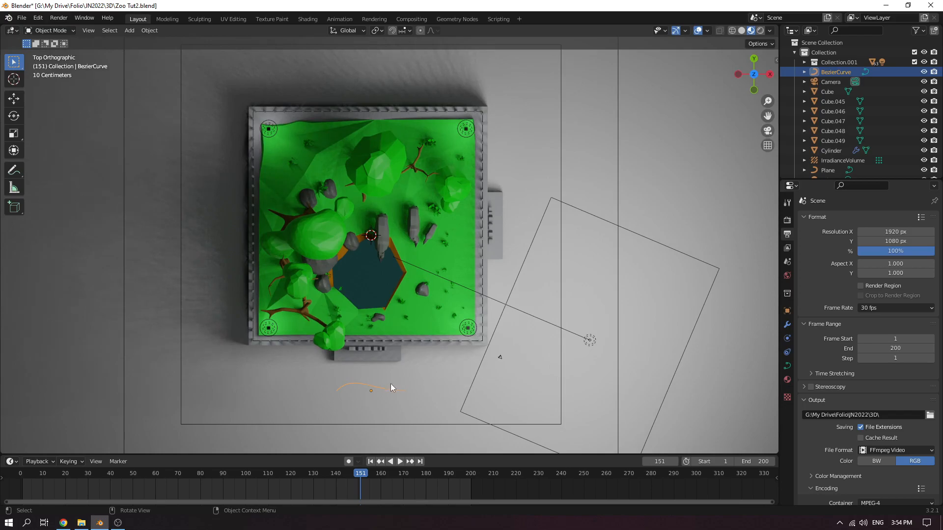
{"action": "key", "text": "Tab"}
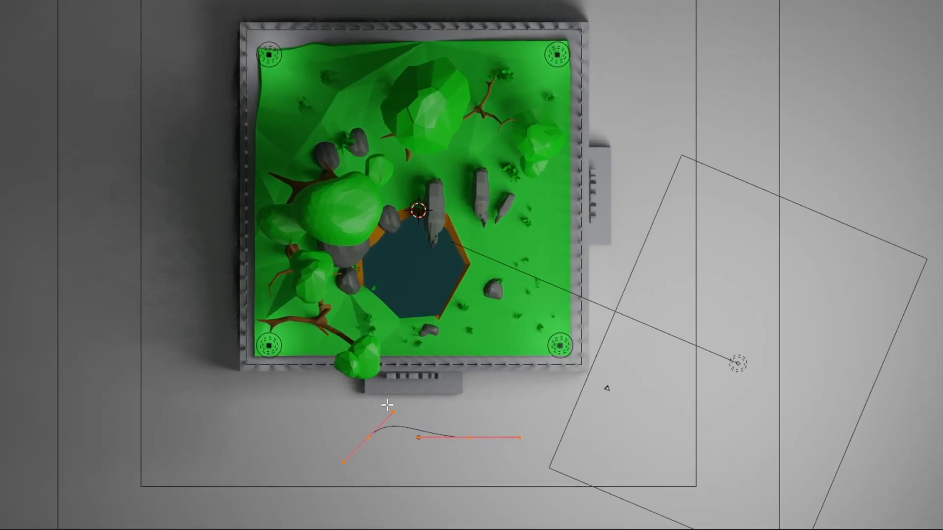
Move the inner handle of the curve's left endpoint to just below that point, bending the curve away from the enclosure
{"action": "left_click", "coordinate": [394, 413]}
{"action": "key", "text": "g"}
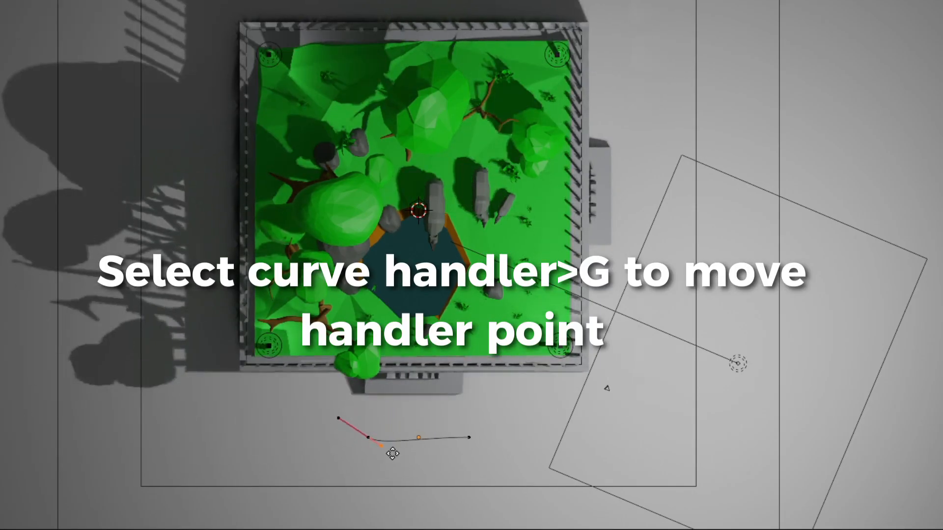
{"action": "left_click", "coordinate": [377, 438]}
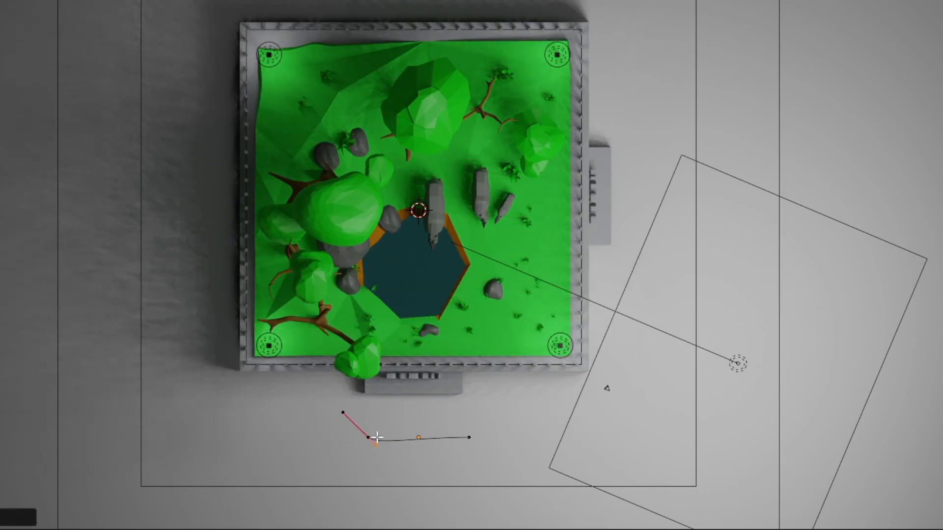
Extrude a new control point from the curve's left endpoint, placed out toward the enclosure's front-left corner
{"action": "left_click_drag", "start_coordinate": [362, 430], "coordinate": [396, 450]}
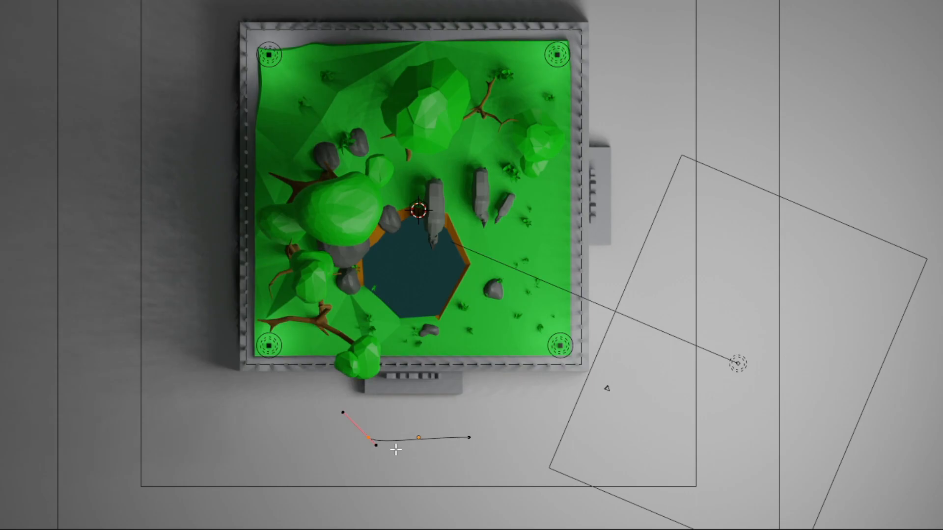
{"action": "key", "text": "e"}
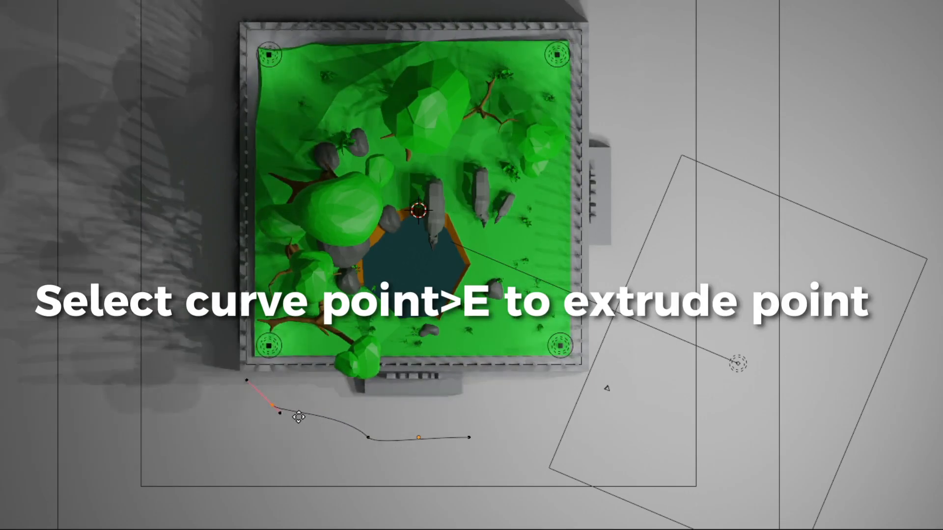
{"action": "left_click", "coordinate": [292, 421]}
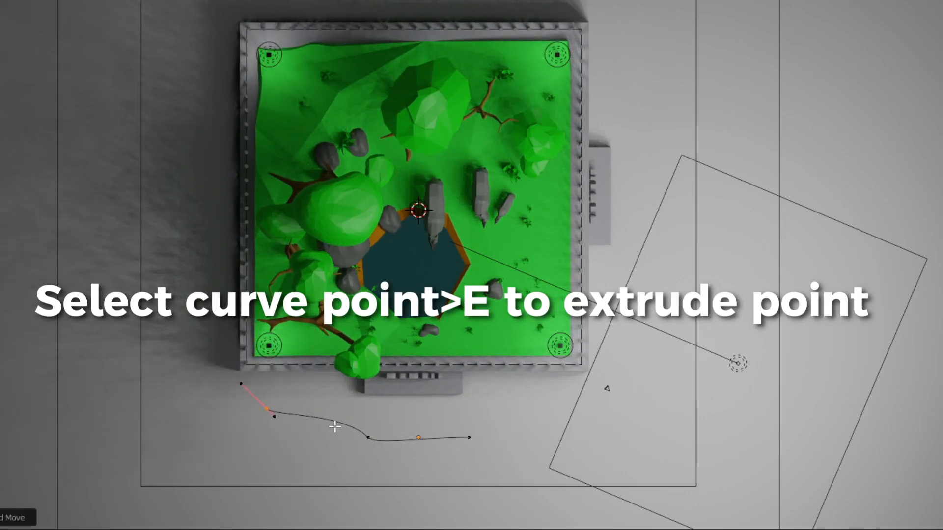
Level the outer handle of the curve's middle control point so the path bends in a smooth arc
{"action": "key", "text": "ctrl+z"}
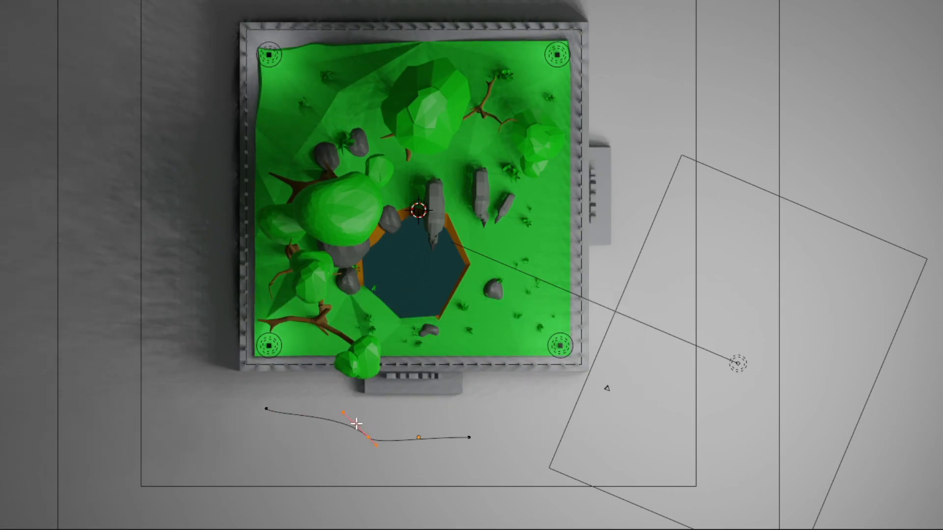
{"action": "left_click", "coordinate": [344, 412]}
{"action": "key", "text": "g"}
{"action": "left_click", "coordinate": [337, 444]}
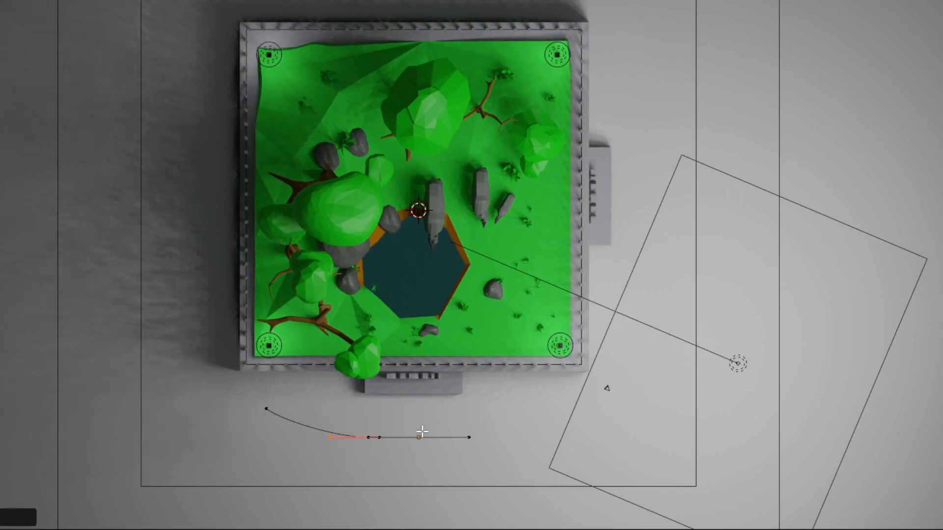
Extrude a control point from the curve's right endpoint to beyond the enclosure's front-right corner, and nudge the former endpoint slightly away from the enclosure
{"action": "left_click", "coordinate": [469, 437]}
{"action": "key", "text": "e"}
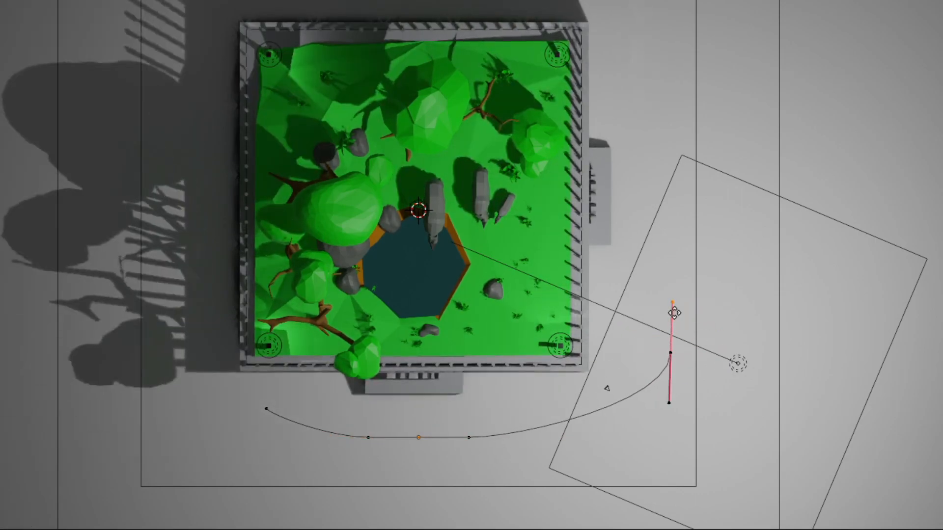
{"action": "left_click", "coordinate": [674, 311]}
{"action": "left_click_drag", "start_coordinate": [470, 437], "coordinate": [468, 444]}
{"action": "left_click", "coordinate": [374, 443]}
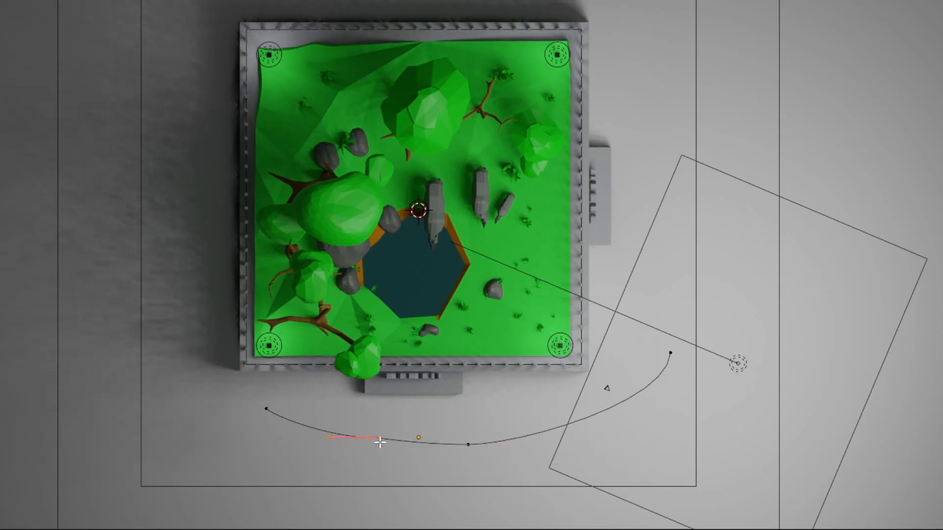
Extrude another control point from the curve's new right end to just outside the enclosure's back-right corner
{"action": "left_click", "coordinate": [672, 352]}
{"action": "key", "text": "g"}
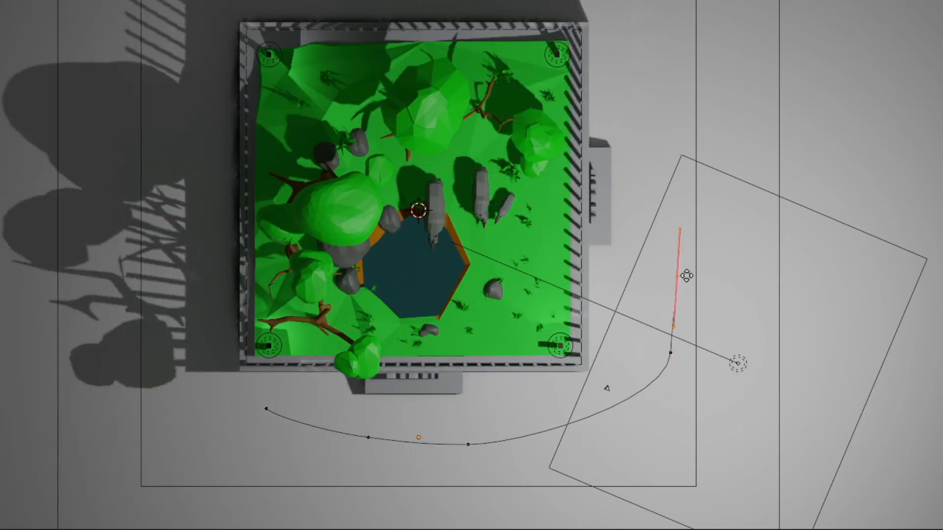
{"action": "left_click", "coordinate": [653, 70]}
{"action": "scroll", "coordinate": [684, 42], "scroll_direction": "down", "scroll_amount": 2}
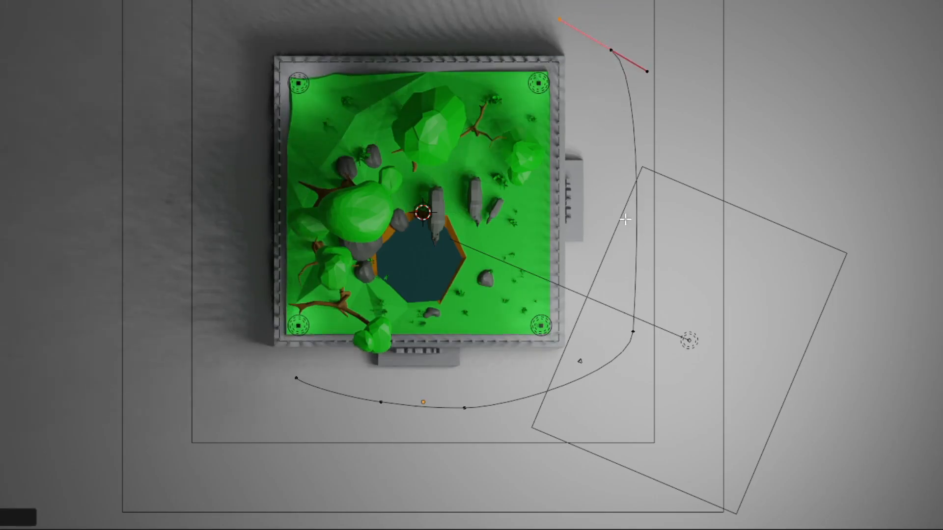
Pull the corner point inward, bring the last point down beside the enclosure's right wall, and extend the curve to the back-right corner
{"action": "left_click", "coordinate": [633, 332]}
{"action": "key", "text": "r"}
{"action": "left_click", "coordinate": [614, 53]}
{"action": "key", "text": "g"}
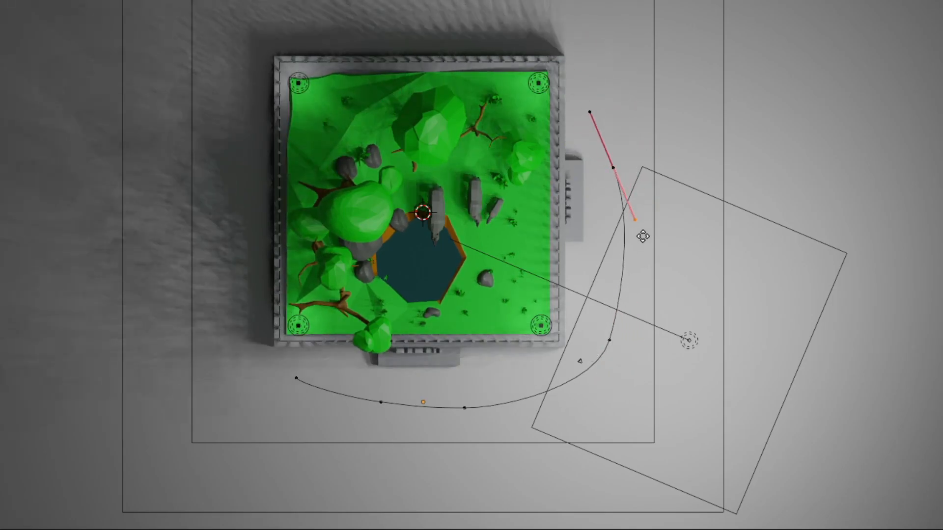
{"action": "left_click", "coordinate": [629, 120]}
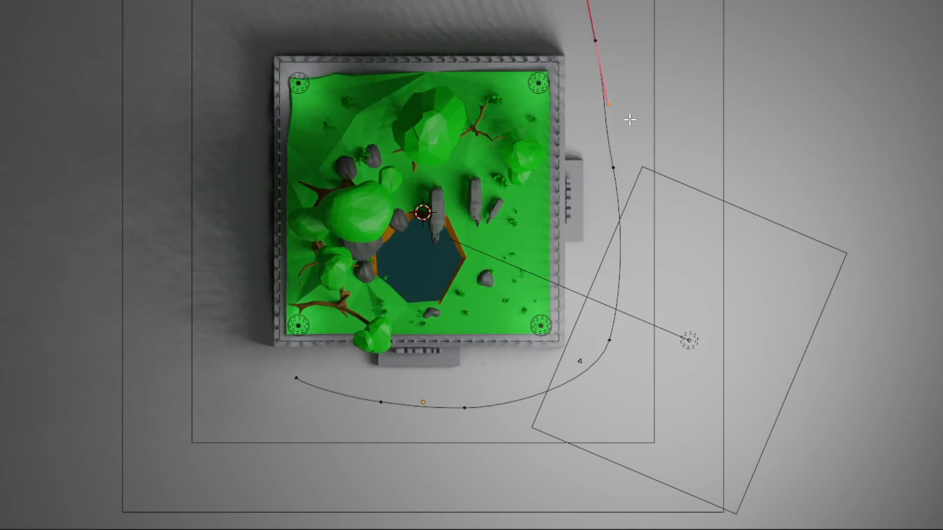
Move the control point beside the right wall outward to smooth the curve's bend, and return to Object Mode
{"action": "left_click", "coordinate": [613, 168]}
{"action": "key", "text": "g"}
{"action": "left_click", "coordinate": [645, 244]}
{"action": "left_click", "coordinate": [609, 340]}
{"action": "left_click", "coordinate": [743, 172]}
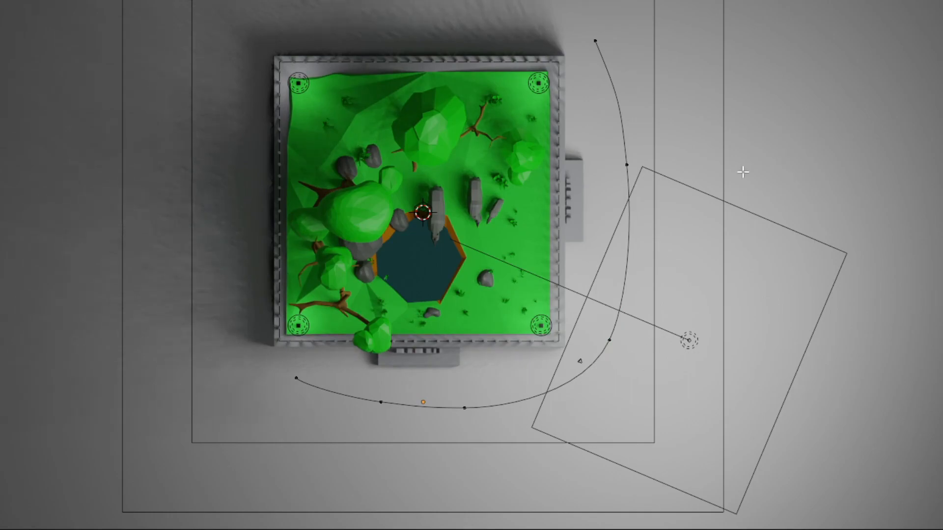
{"action": "left_click", "coordinate": [626, 165]}
{"action": "left_click_drag", "start_coordinate": [626, 164], "coordinate": [570, 1]}
{"action": "left_click", "coordinate": [701, 103]}
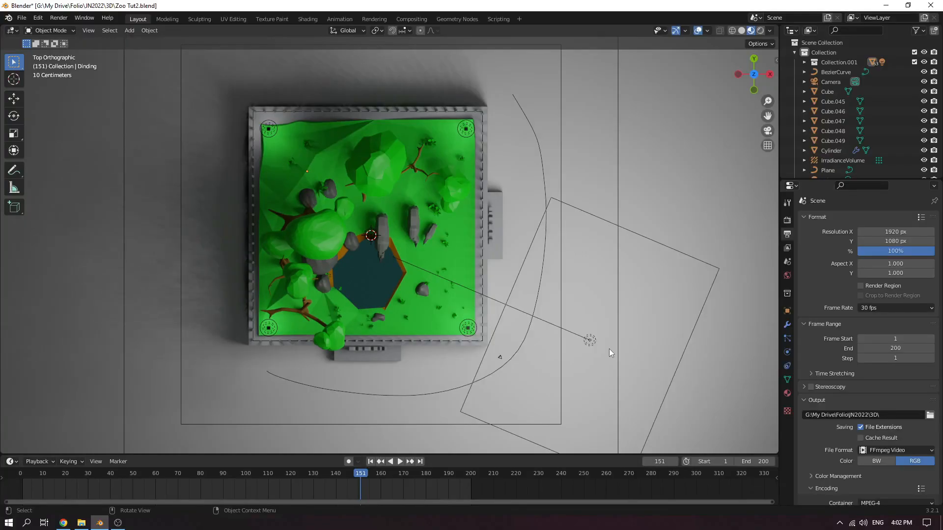
Select the camera and scale it up about 3.9 times
{"action": "left_click", "coordinate": [831, 81]}
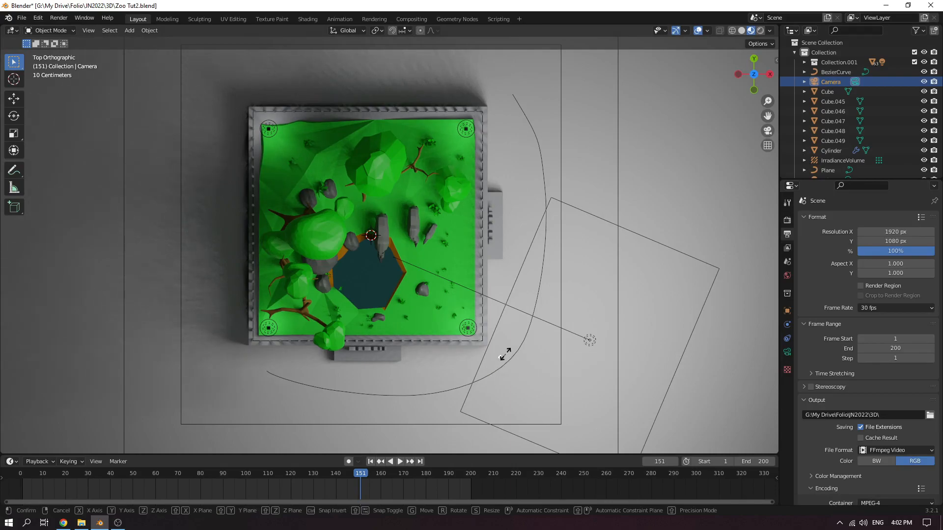
{"action": "key", "text": "s"}
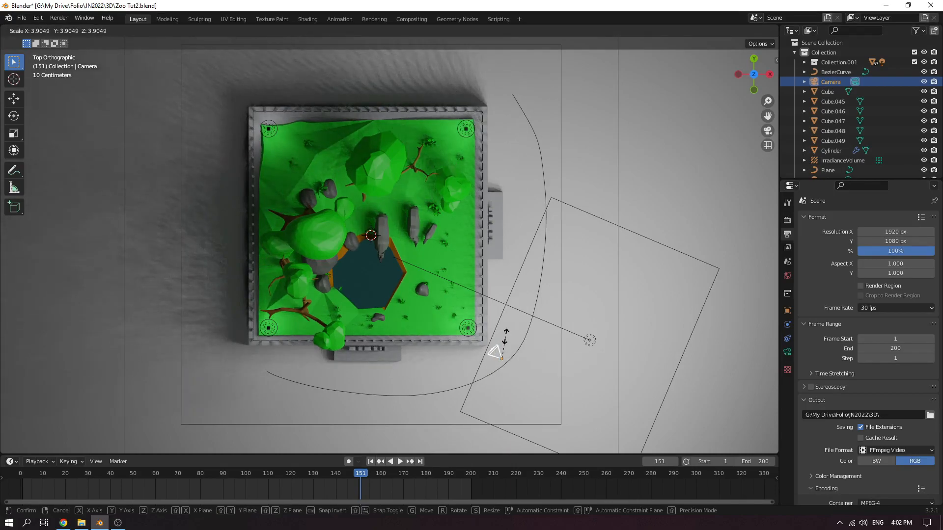
{"action": "left_click", "coordinate": [505, 337]}
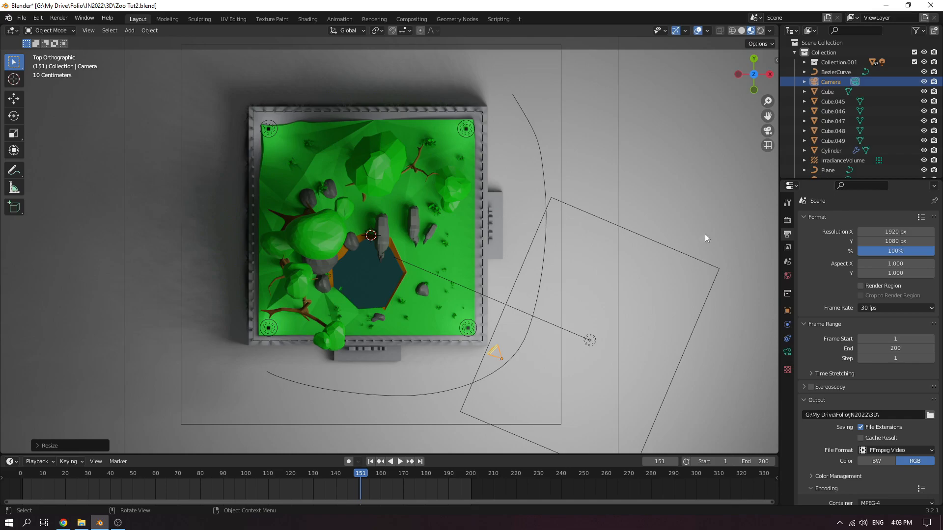
Add a Follow Path constraint to the camera with BezierCurve as its target
{"action": "left_click", "coordinate": [787, 339]}
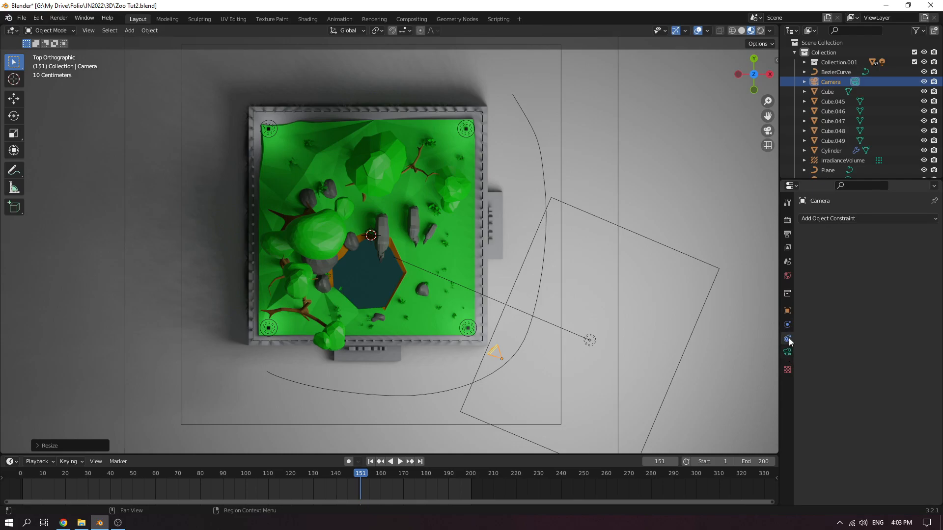
{"action": "left_click", "coordinate": [852, 220]}
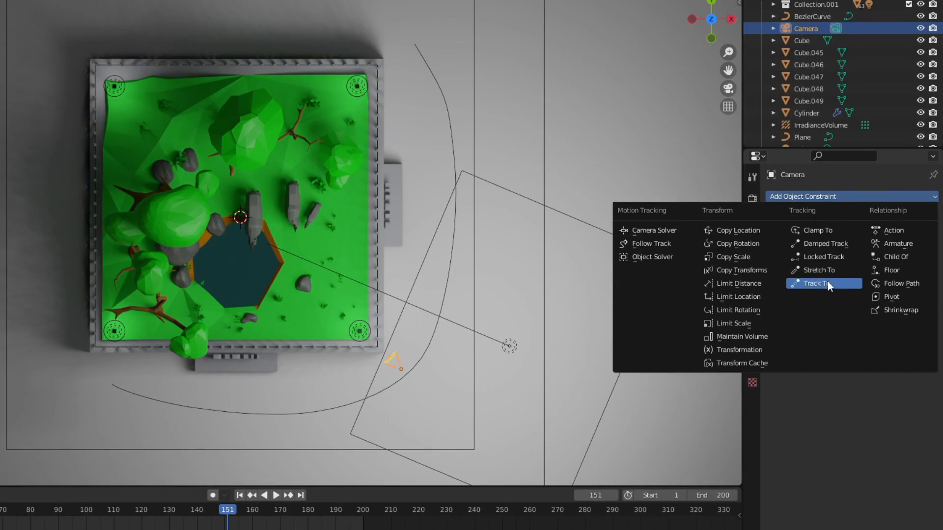
{"action": "left_click", "coordinate": [895, 284]}
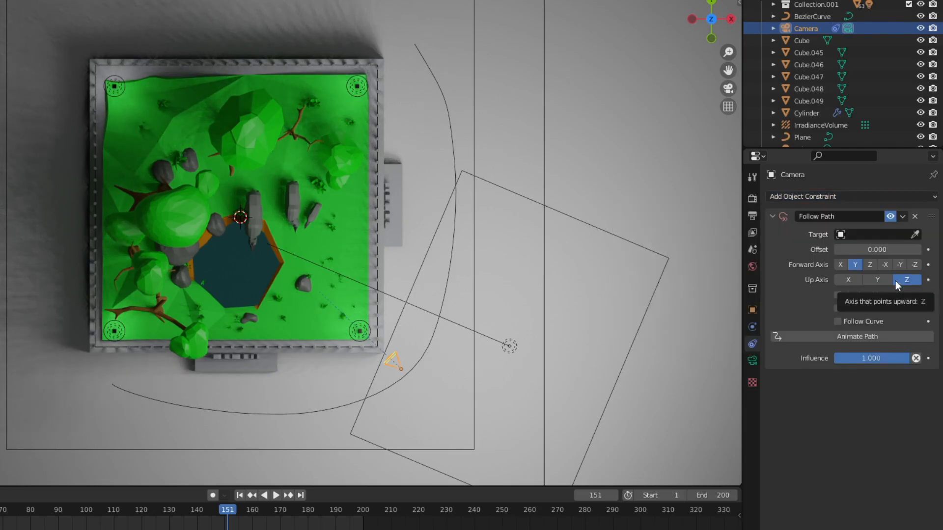
{"action": "left_click", "coordinate": [916, 235]}
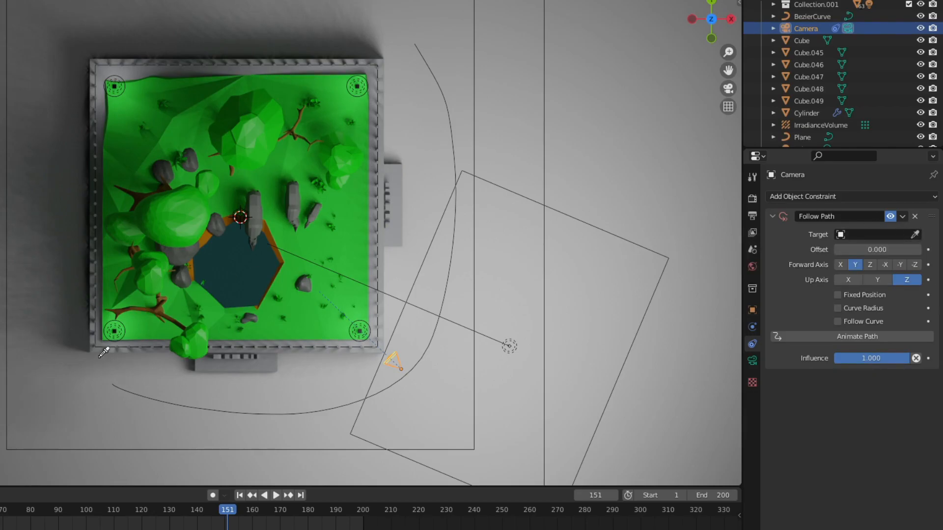
{"action": "left_click", "coordinate": [128, 388]}
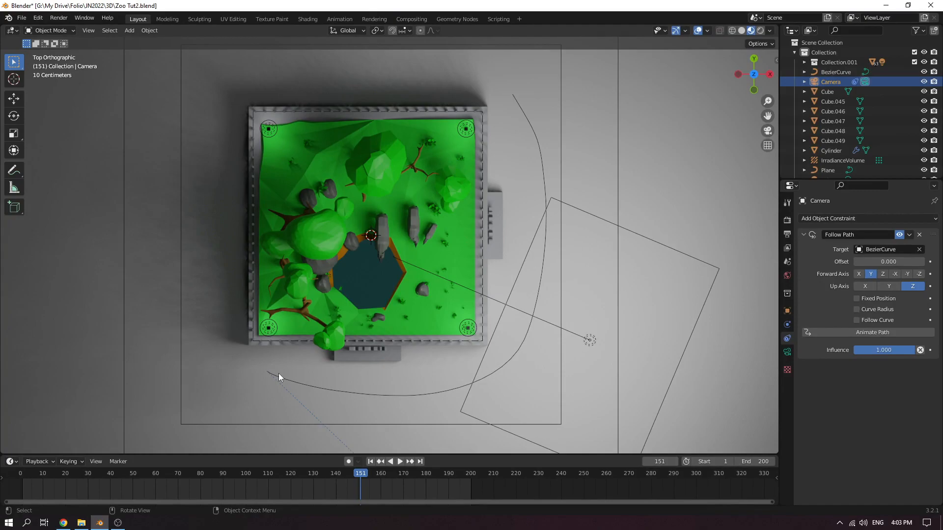
Clear the camera's location so it snaps to the start of the curve
{"action": "scroll", "coordinate": [358, 377], "scroll_direction": "down", "scroll_amount": 2}
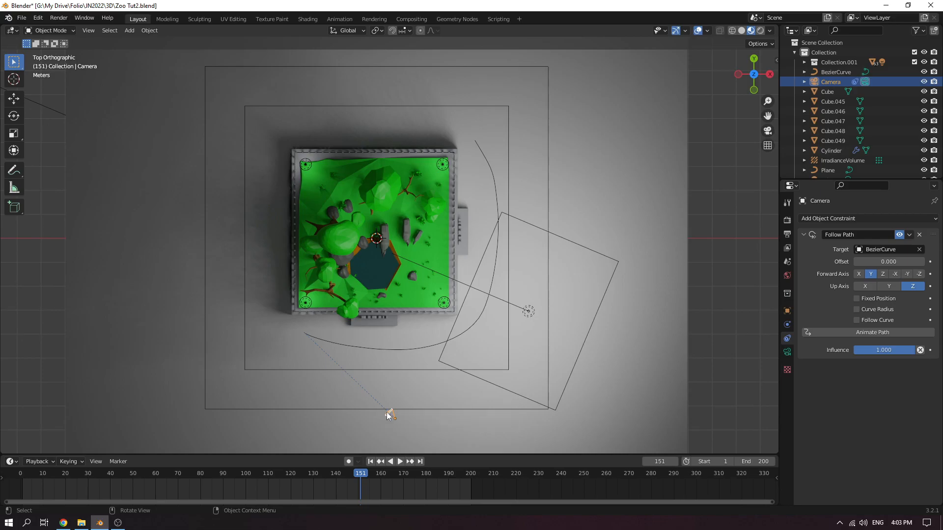
{"action": "scroll", "coordinate": [381, 397], "scroll_direction": "up", "scroll_amount": 2}
{"action": "middle_click_drag", "start_coordinate": [406, 411], "coordinate": [441, 275], "text": "shift"}
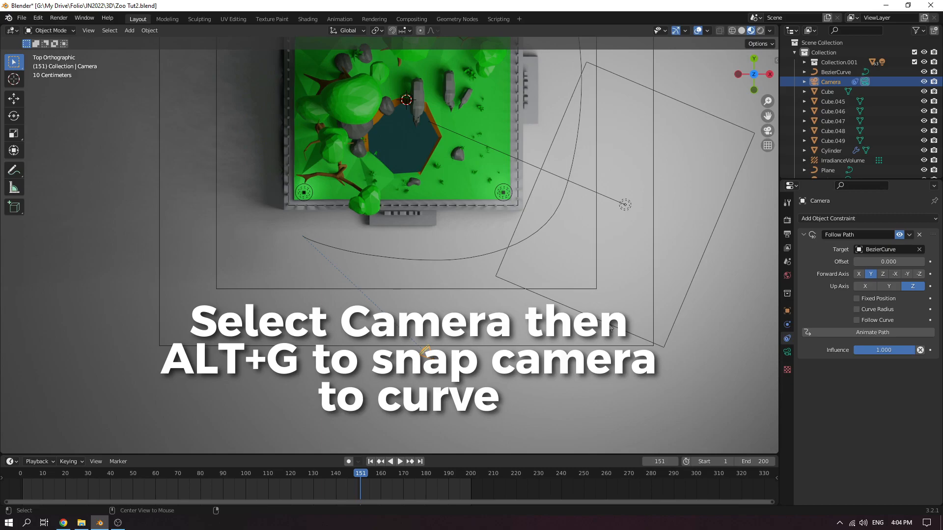
{"action": "key", "text": "alt+g"}
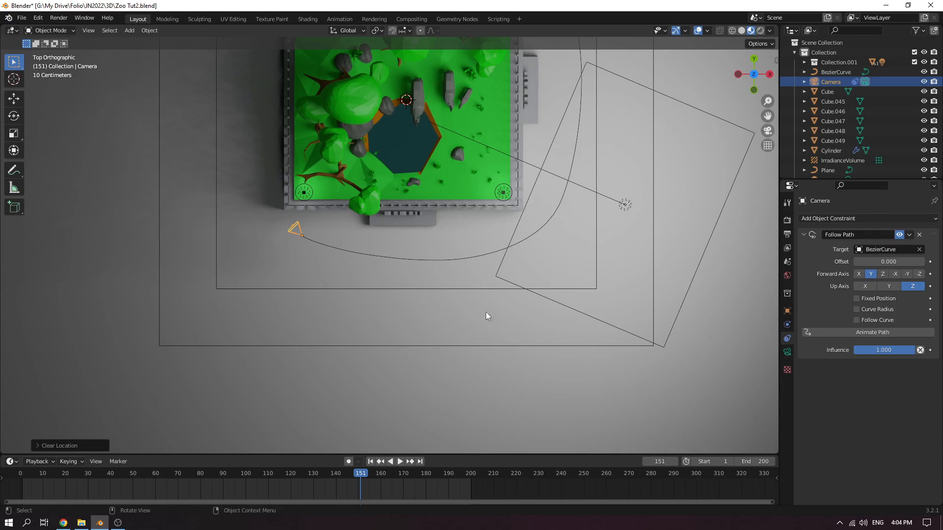
Animate the camera's Follow Path constraint and play the animation from frame 0
{"action": "middle_click_drag", "start_coordinate": [680, 278], "coordinate": [600, 402], "text": "shift"}
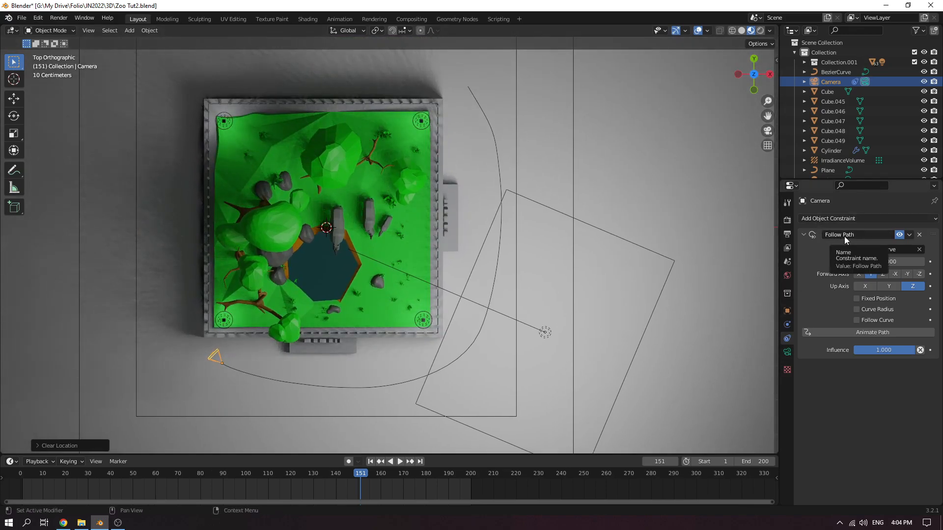
{"action": "left_click", "coordinate": [871, 333]}
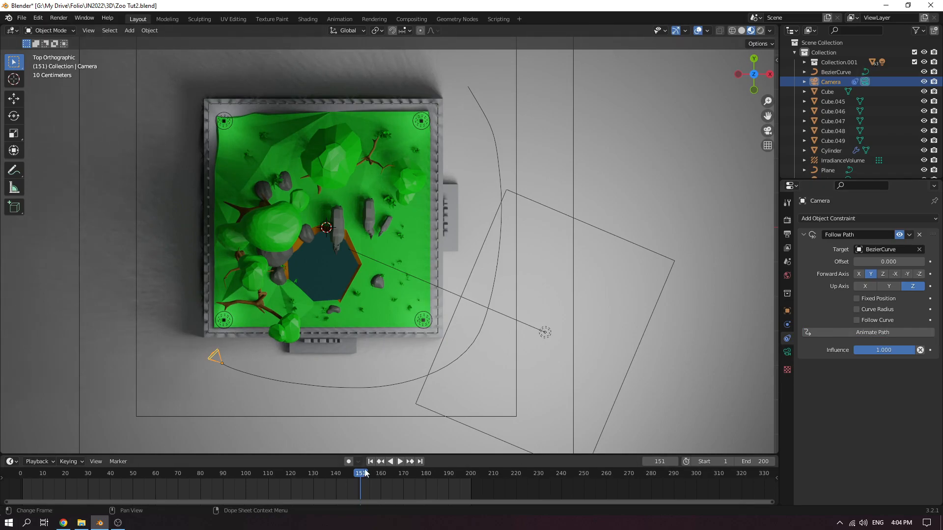
{"action": "left_click_drag", "start_coordinate": [347, 485], "coordinate": [5, 491]}
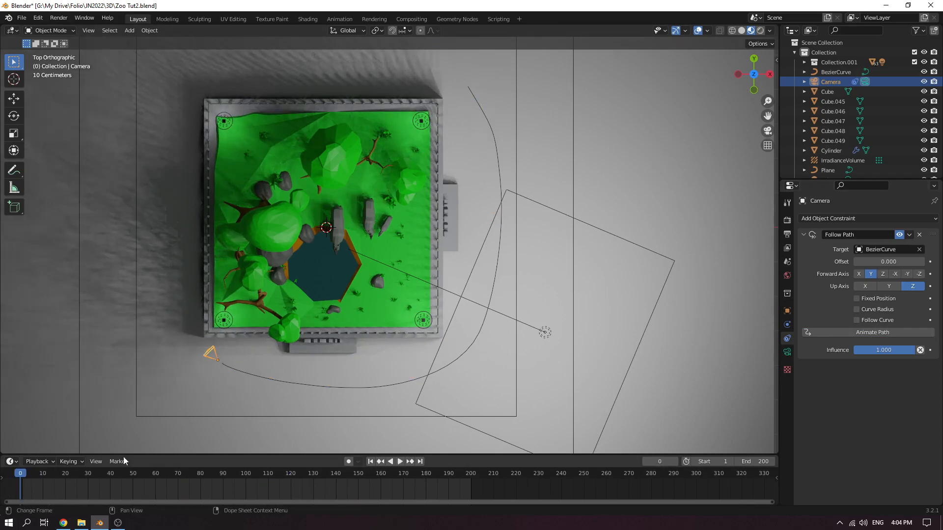
{"action": "left_click", "coordinate": [400, 462]}
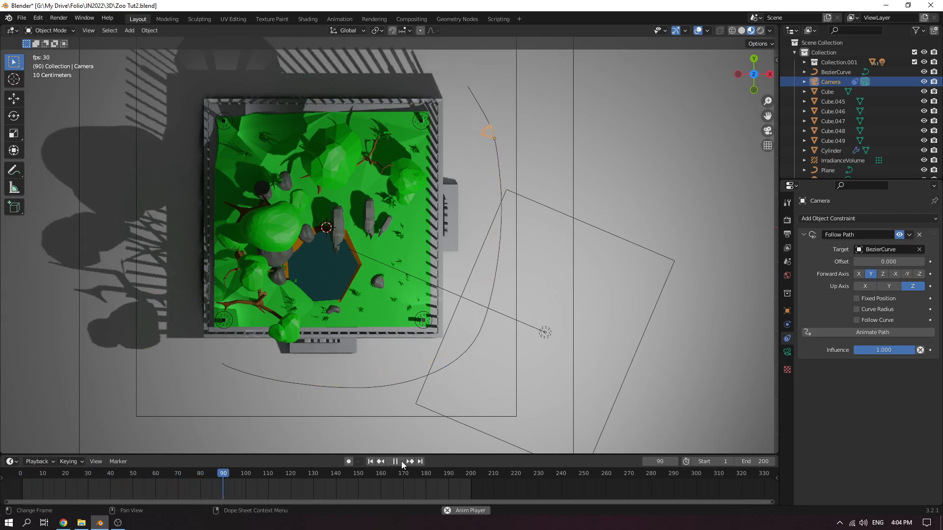
{"action": "key", "text": "space"}
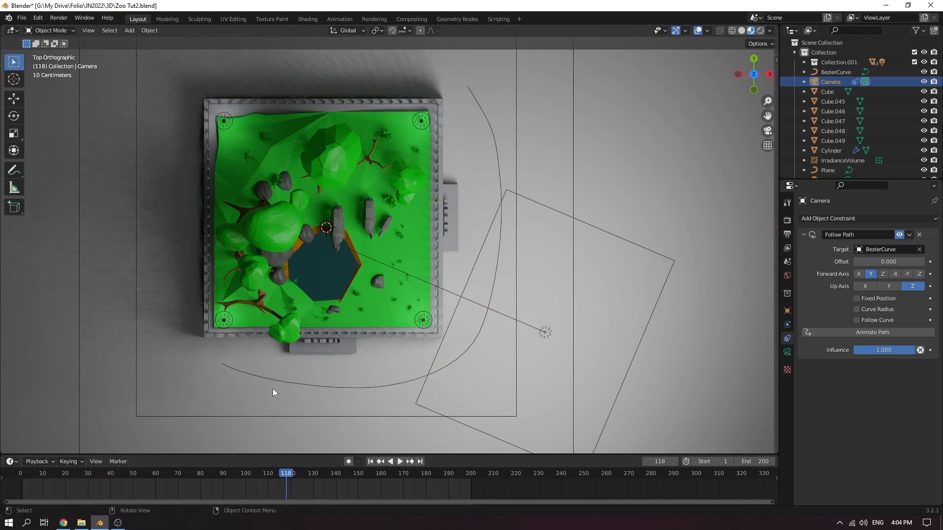
Replay the camera's run and scrub to frame 101 to check where it reaches the end of the curve
{"action": "left_click_drag", "start_coordinate": [285, 477], "coordinate": [775, 480]}
{"action": "key", "text": "space"}
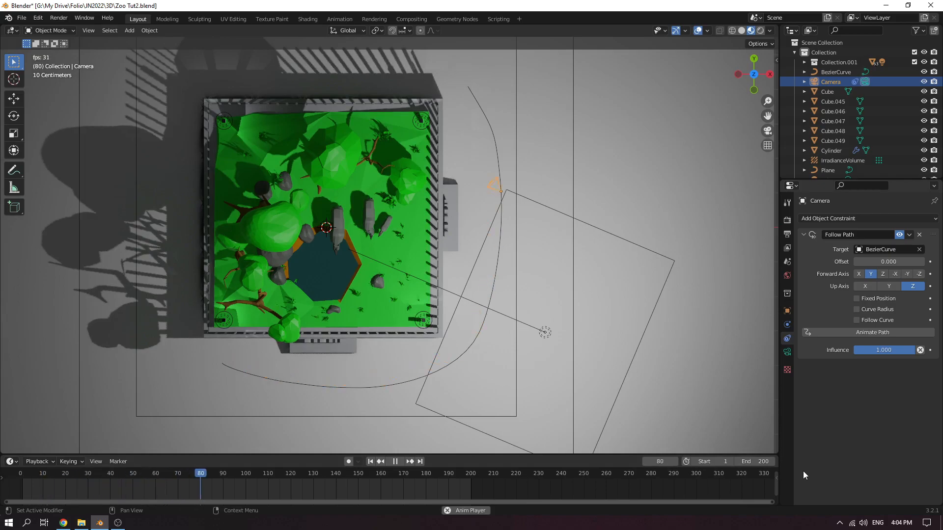
{"action": "key", "text": "space"}
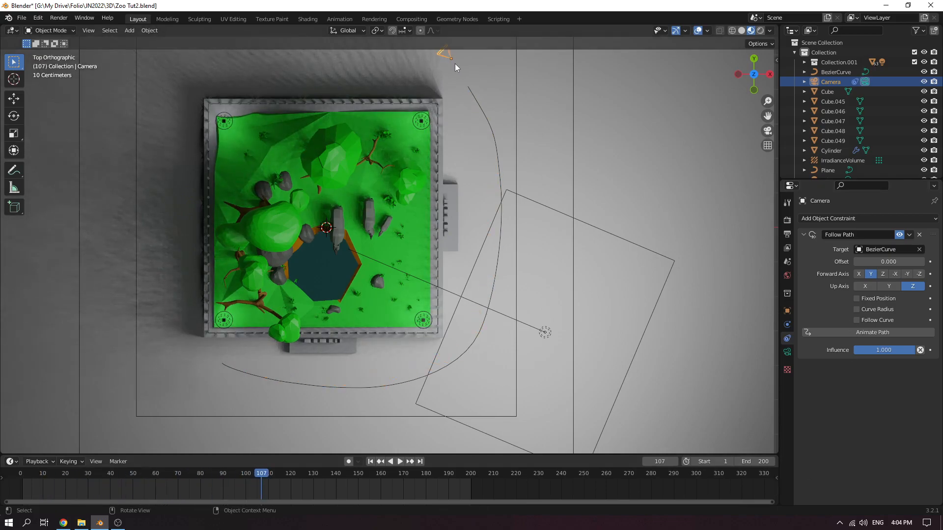
{"action": "left_click", "coordinate": [450, 57]}
{"action": "left_click_drag", "start_coordinate": [261, 476], "coordinate": [249, 474]}
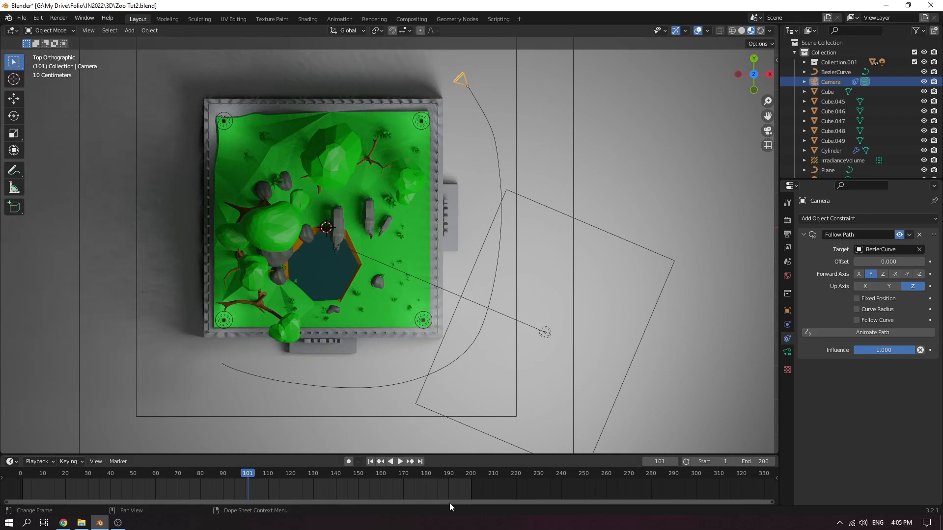
Set the animation's end frame to 100 and play back the camera's movement along the curve
{"action": "left_click", "coordinate": [756, 462]}
{"action": "type", "text": "100"}
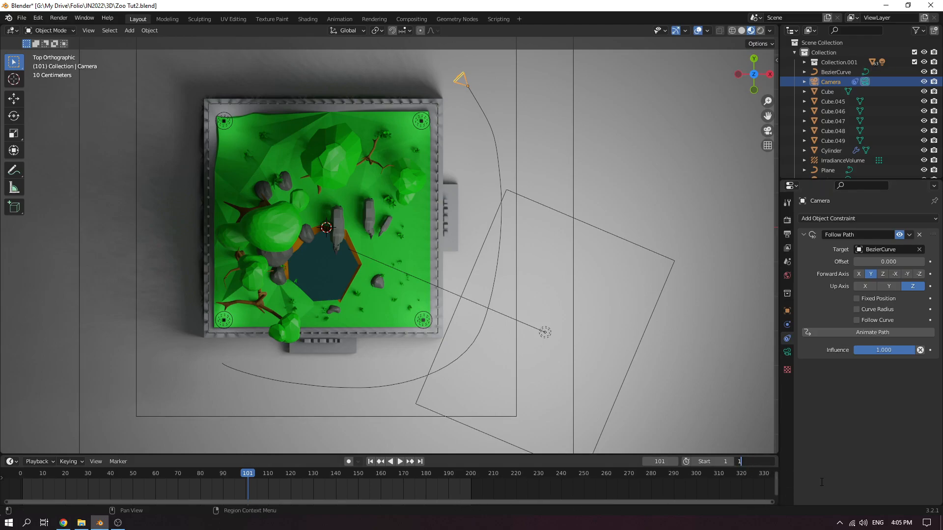
{"action": "key", "text": "Return"}
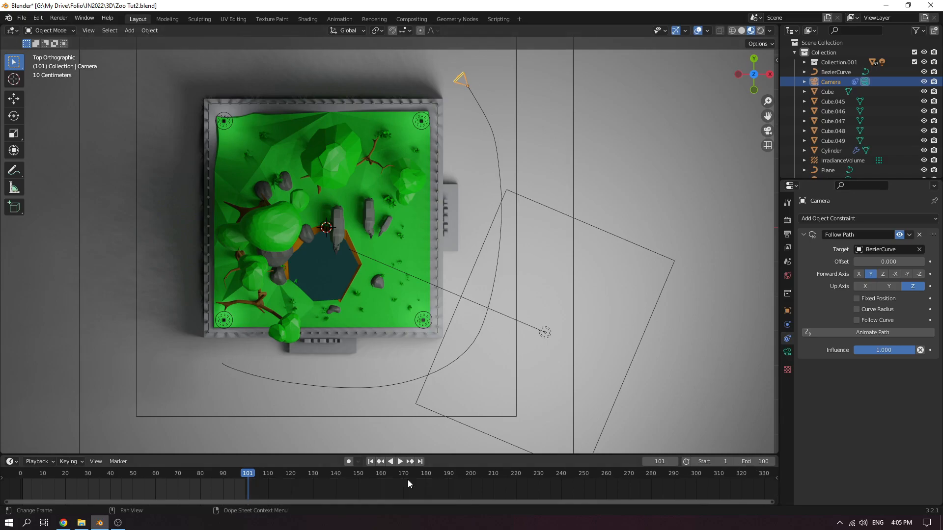
{"action": "key", "text": "space"}
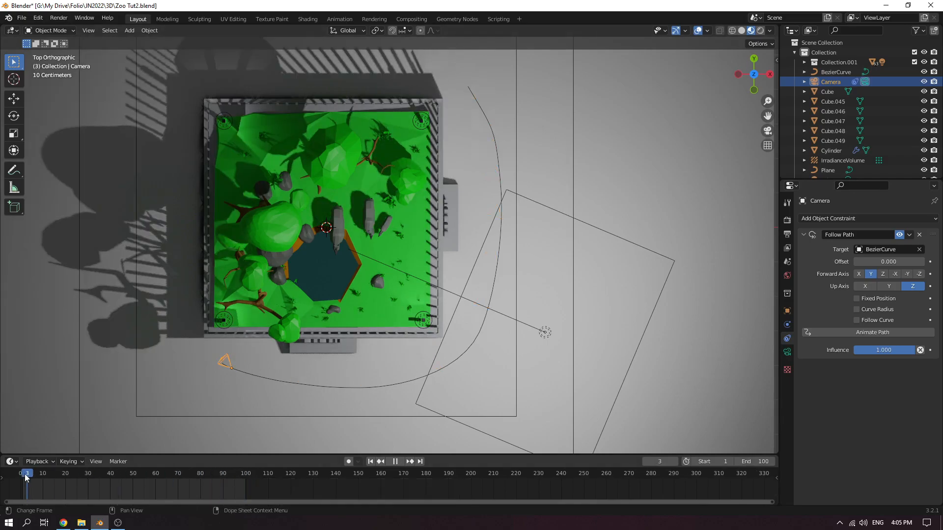
{"action": "mouse_move", "coordinate": [237, 497]}
{"action": "left_mouse_down"}
{"action": "mouse_move", "coordinate": [259, 494]}
{"action": "mouse_move", "coordinate": [246, 495]}
{"action": "left_mouse_up"}
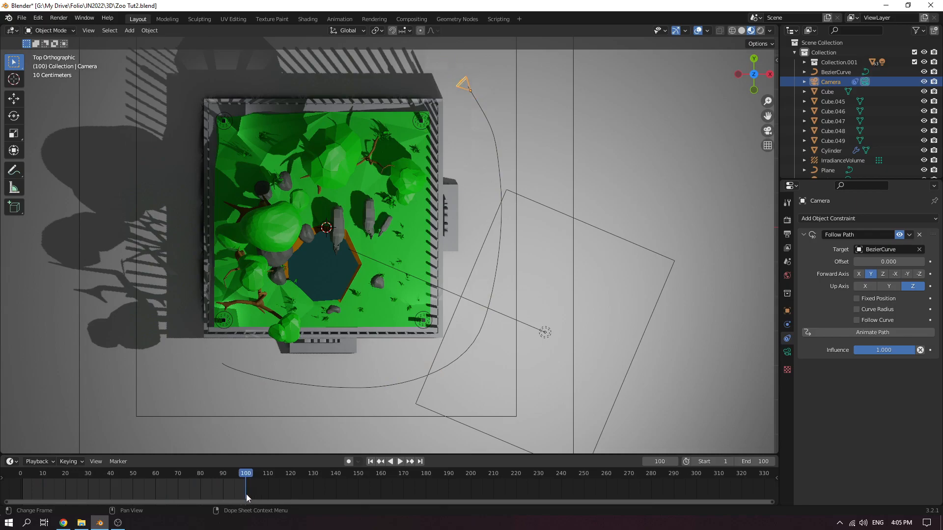
{"action": "key", "text": "space"}
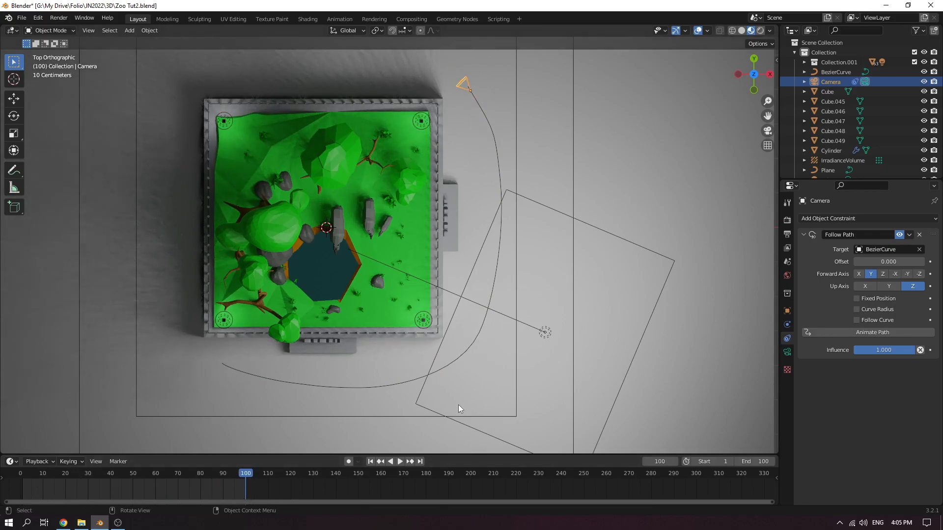
Look through the camera and play the animation from frame 0 to check its framing along the path
{"action": "left_click", "coordinate": [771, 132]}
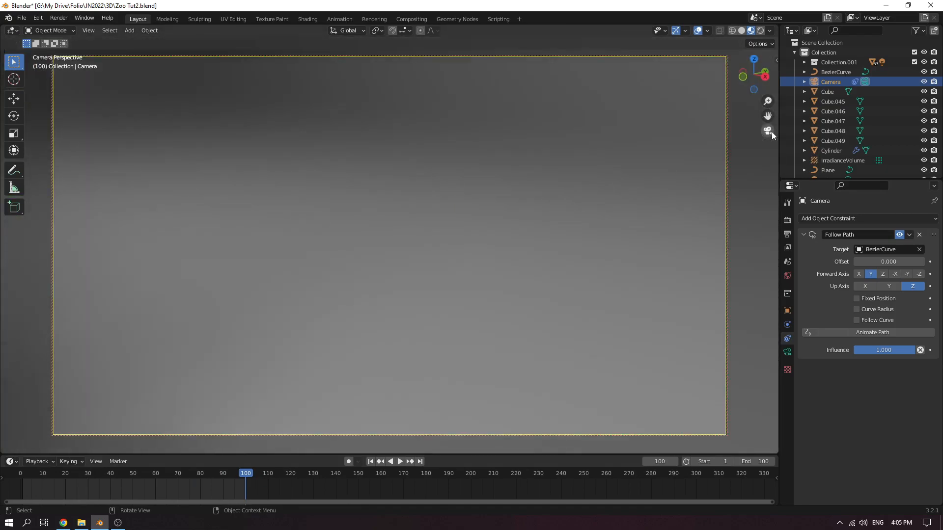
{"action": "left_click_drag", "start_coordinate": [230, 473], "coordinate": [19, 476]}
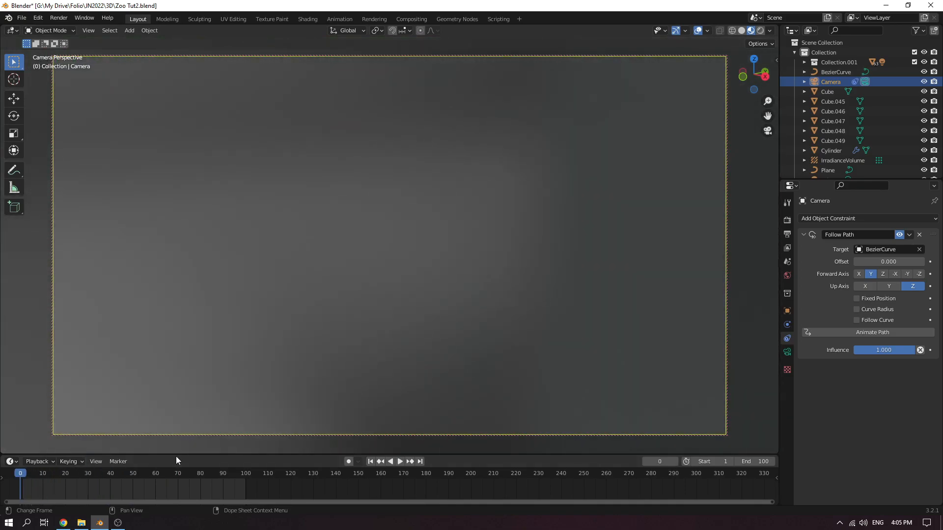
{"action": "key", "text": "space"}
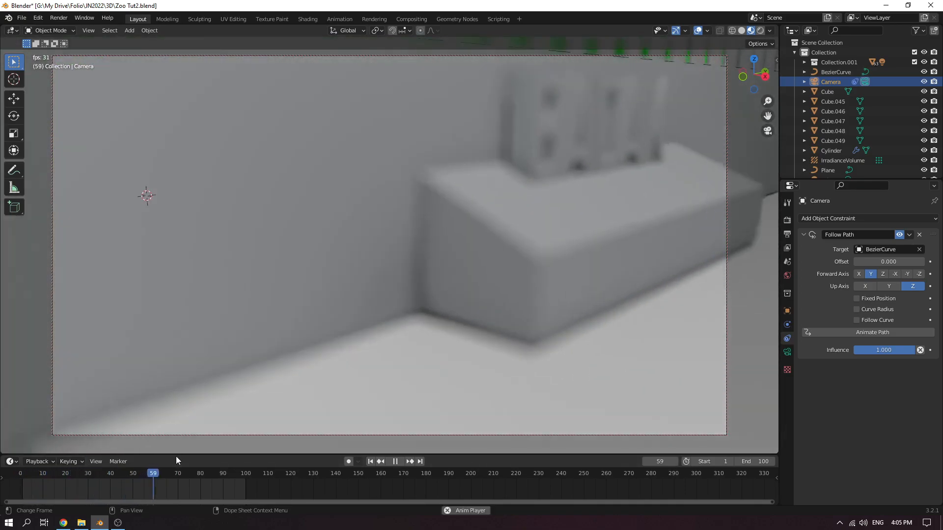
Add a Track To constraint to the camera from the top view and target the rhino at the pond (Plane.009)
{"action": "key", "text": "space"}
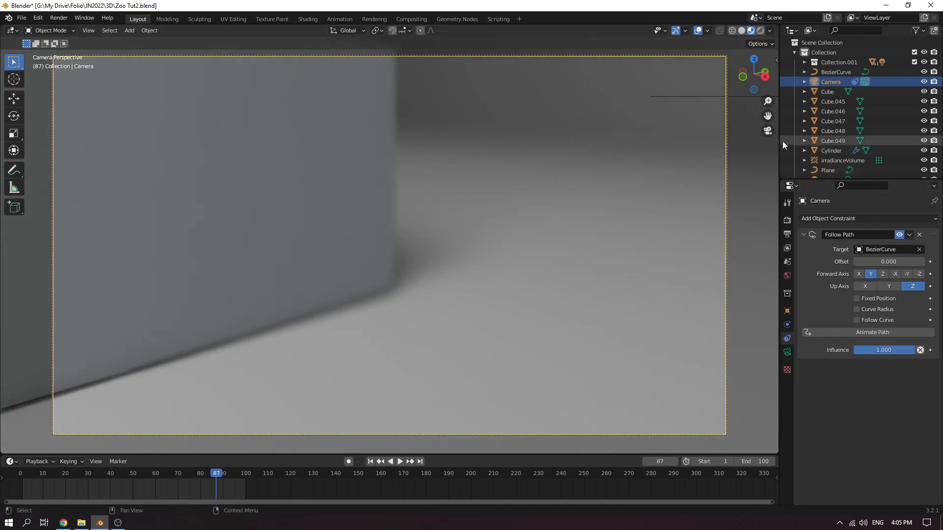
{"action": "key", "text": "KP_7"}
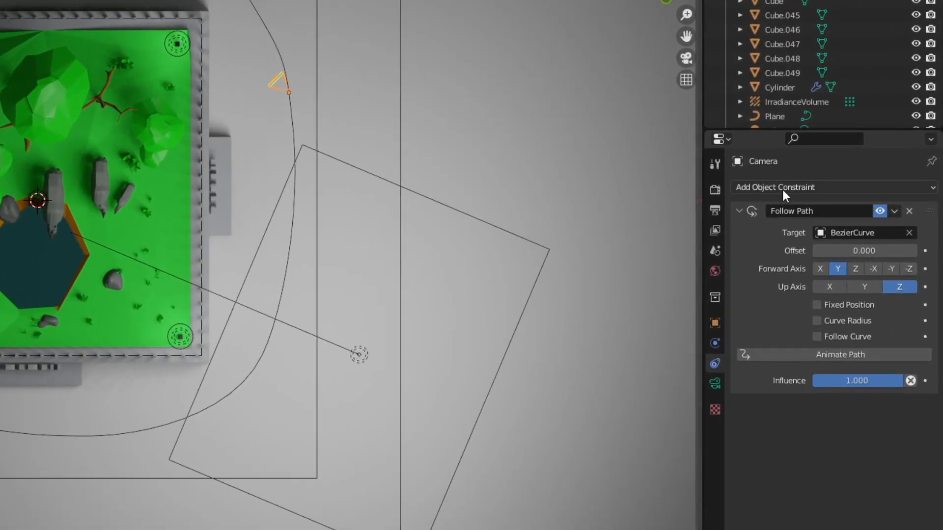
{"action": "left_click", "coordinate": [833, 219]}
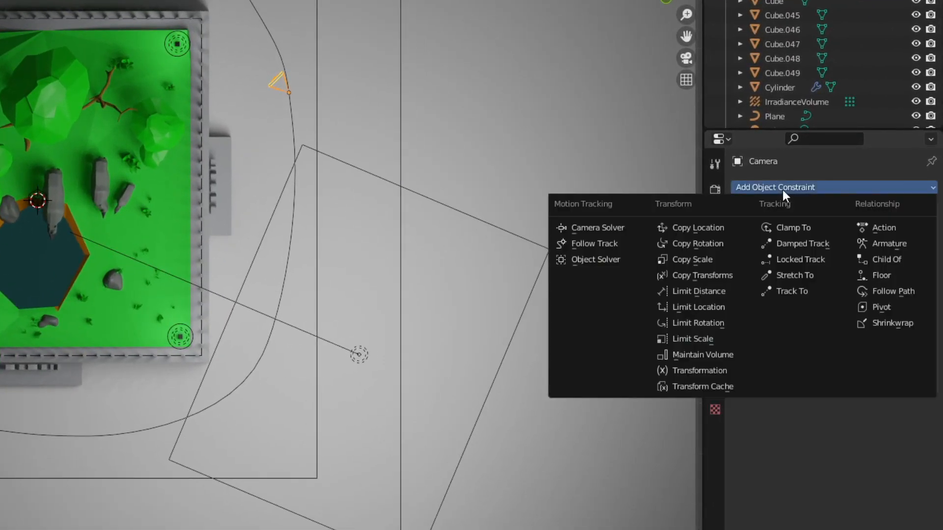
{"action": "left_click", "coordinate": [803, 290]}
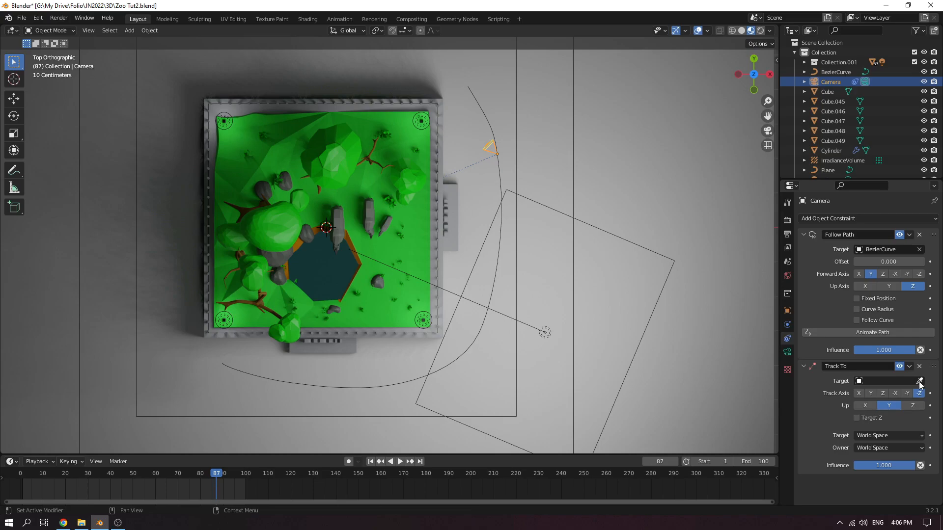
{"action": "left_click", "coordinate": [920, 382]}
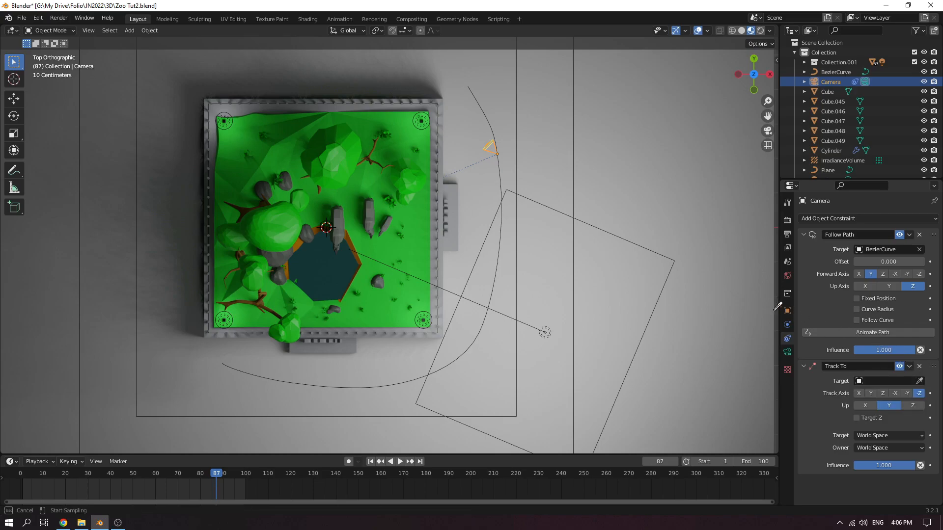
{"action": "left_click", "coordinate": [343, 218]}
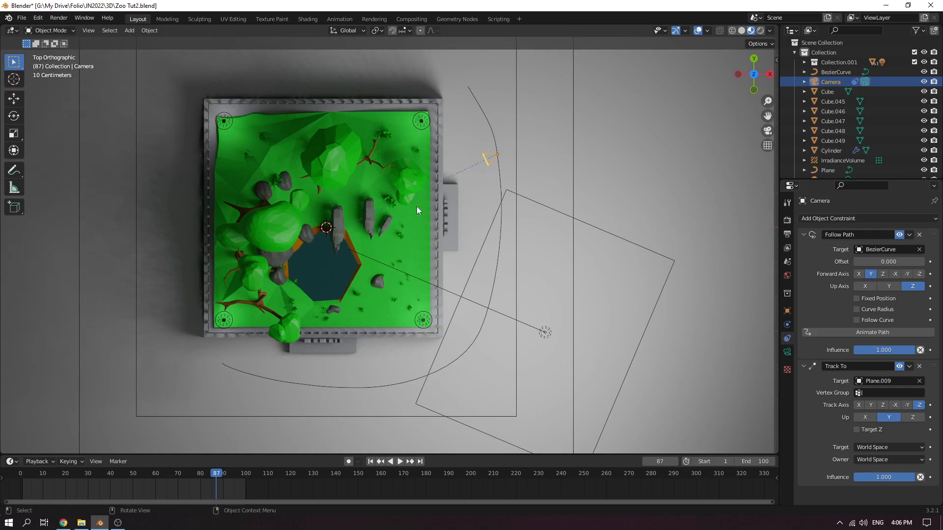
Look through the camera and play the animation to check how it tracks the rhino along the path
{"action": "left_click", "coordinate": [768, 131]}
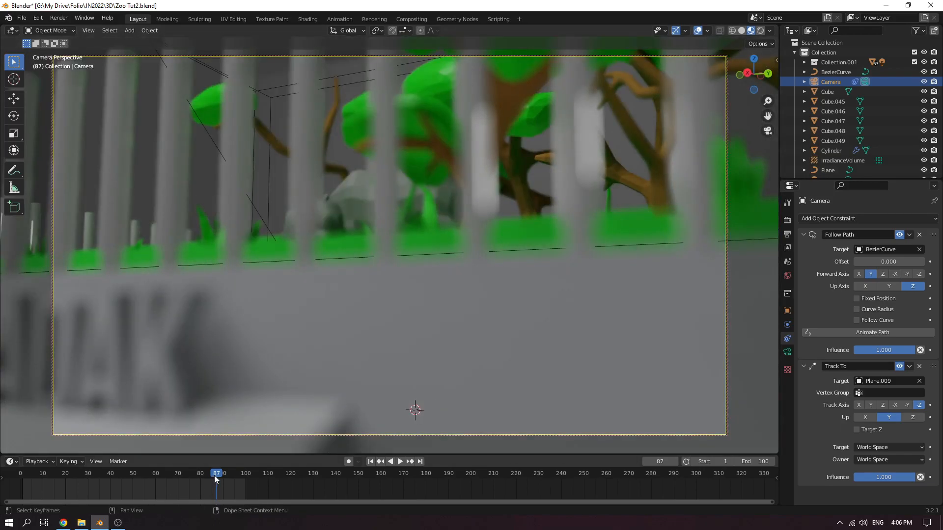
{"action": "key", "text": "space"}
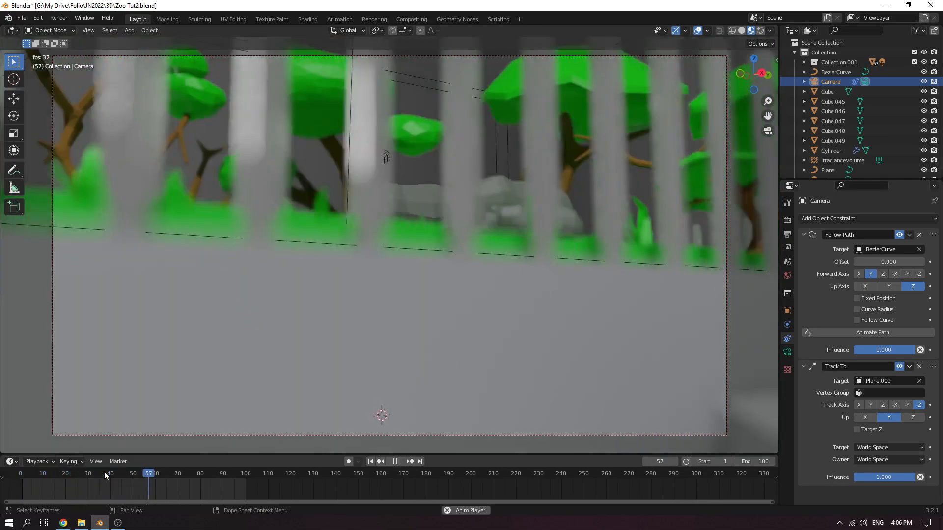
{"action": "key", "text": "space"}
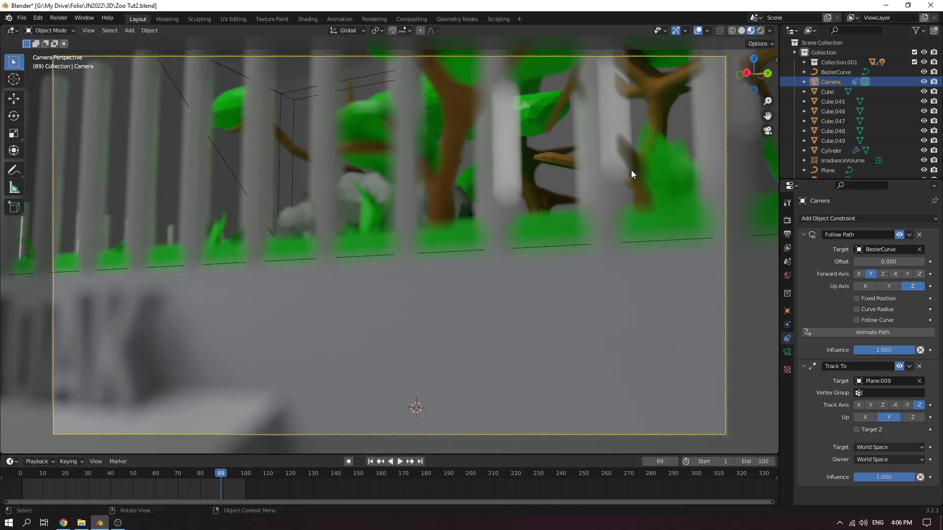
Select the Bezier curve path outside the camera view and raise it along the Z axis above the enclosure's trees
{"action": "left_click", "coordinate": [767, 131]}
{"action": "middle_click_drag", "start_coordinate": [682, 282], "coordinate": [647, 178]}
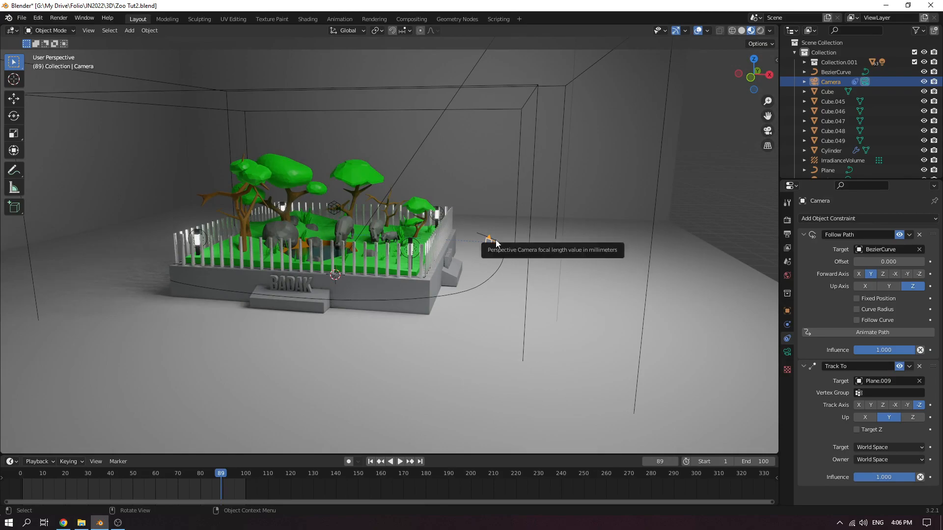
{"action": "left_click", "coordinate": [495, 273]}
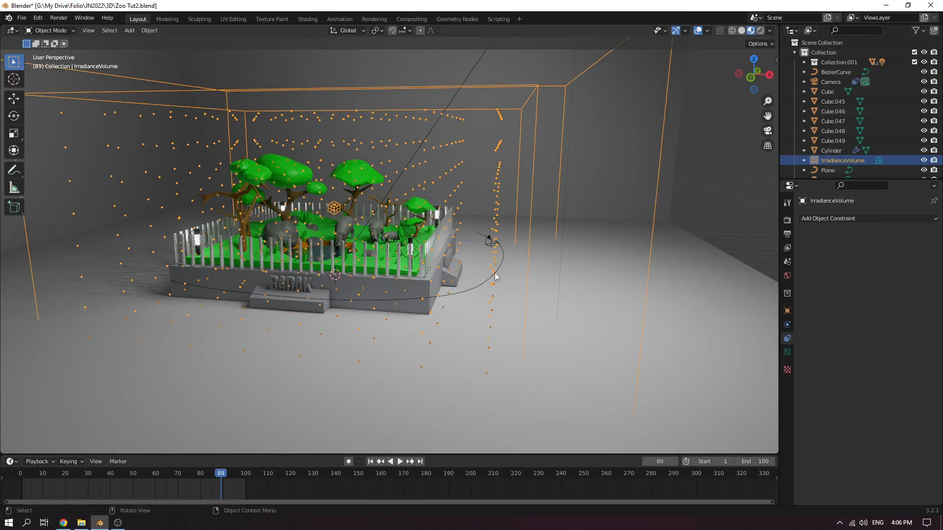
{"action": "left_click", "coordinate": [502, 267]}
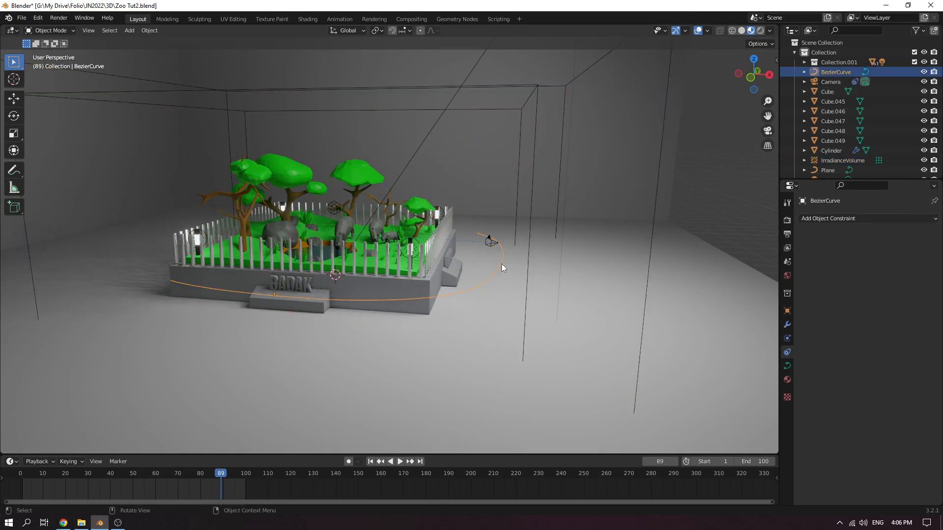
{"action": "key", "text": "g"}
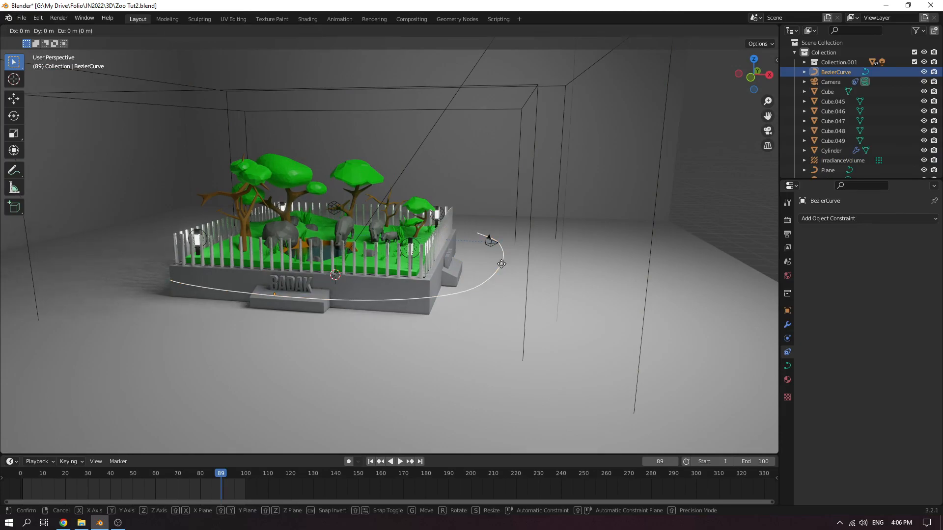
{"action": "key", "text": "z"}
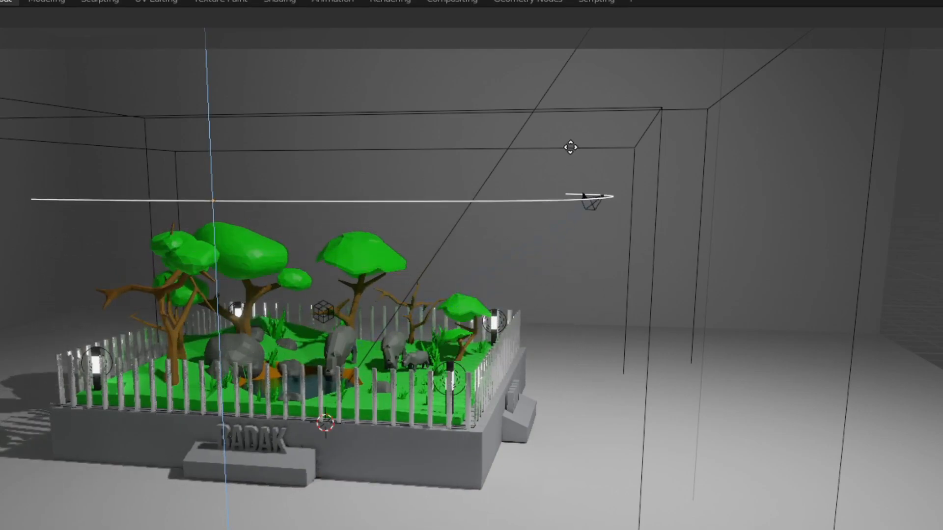
{"action": "left_click", "coordinate": [575, 101]}
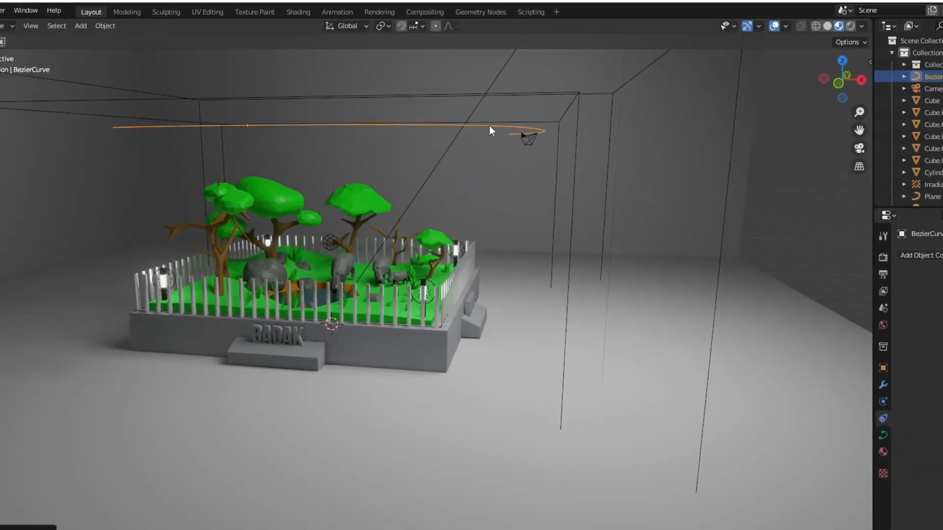
Lower the Bezier curve about 3 m along the Z axis to around fence height
{"action": "key", "text": "g"}
{"action": "key", "text": "x"}
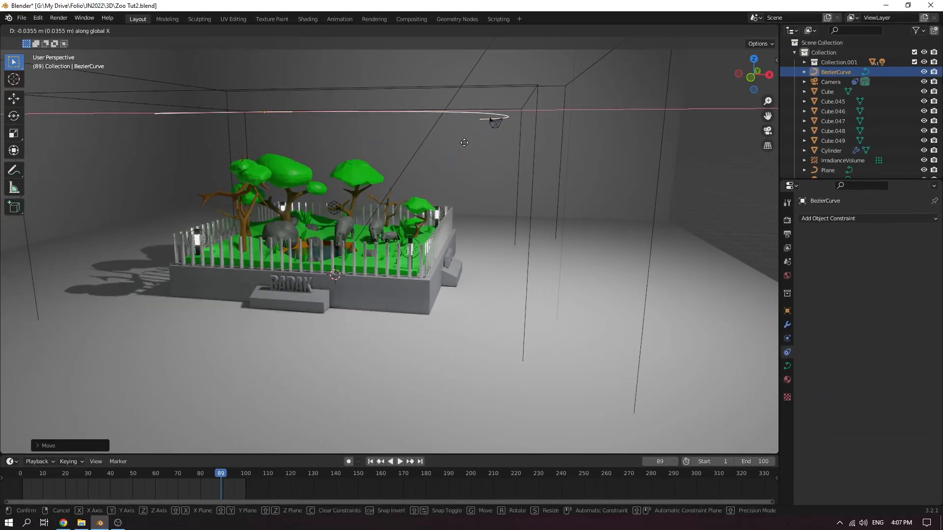
{"action": "key", "text": "z"}
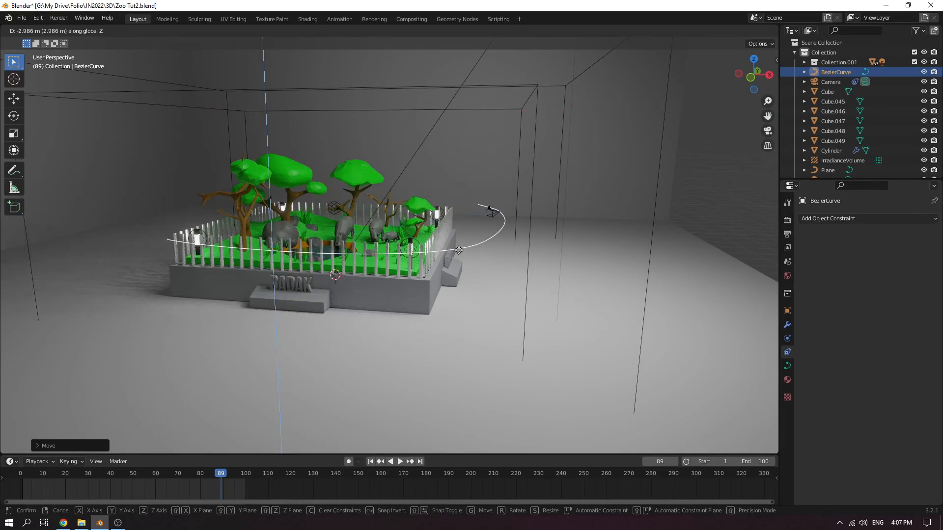
{"action": "left_click", "coordinate": [459, 250]}
Look through the camera and play the animation from frame 0 to check the view at the curve's new height
{"action": "left_click", "coordinate": [767, 132]}
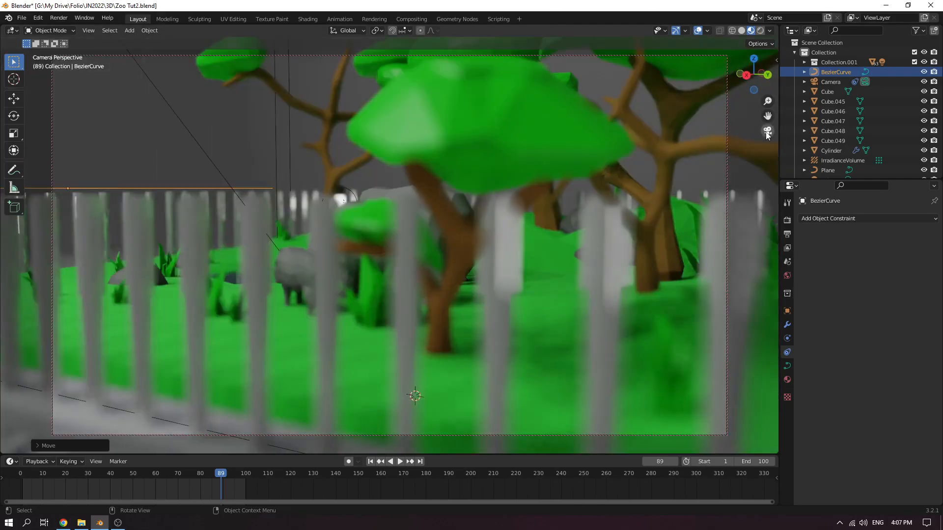
{"action": "left_click_drag", "start_coordinate": [225, 475], "coordinate": [13, 491]}
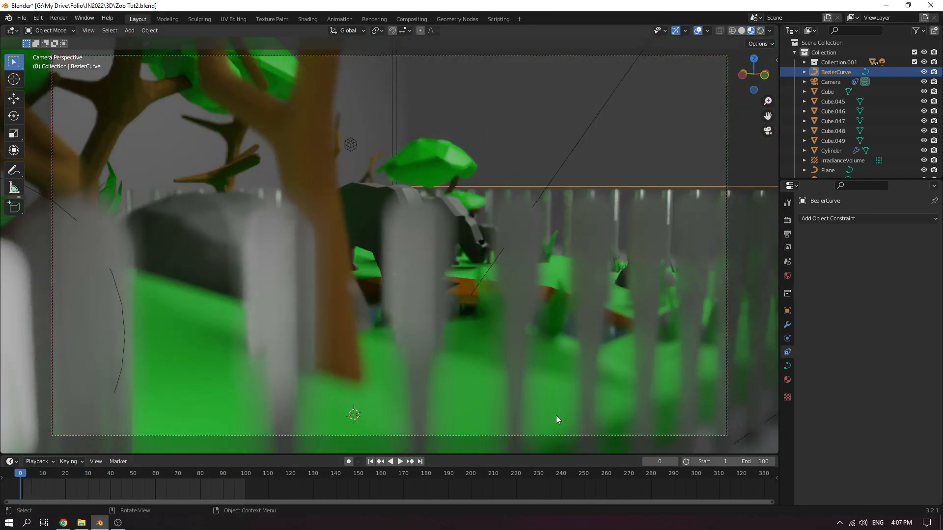
{"action": "key", "text": "space"}
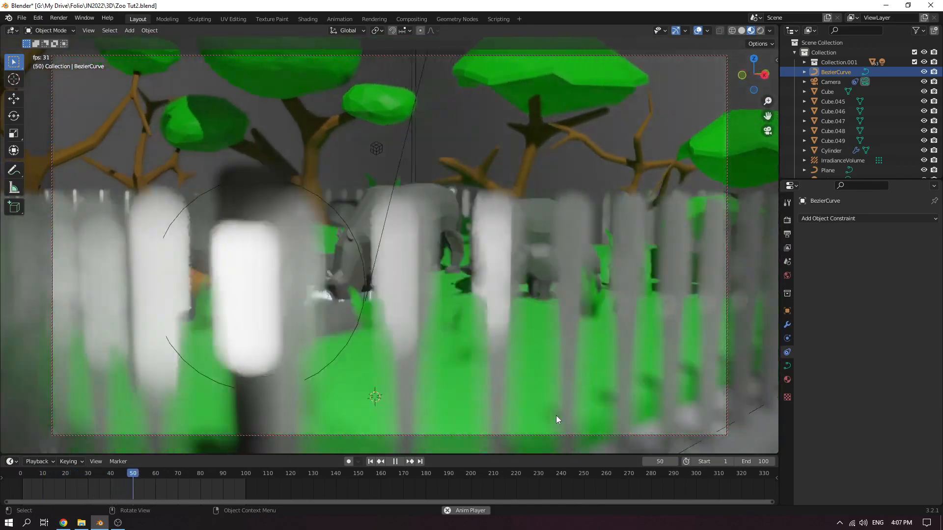
{"action": "key", "text": "space"}
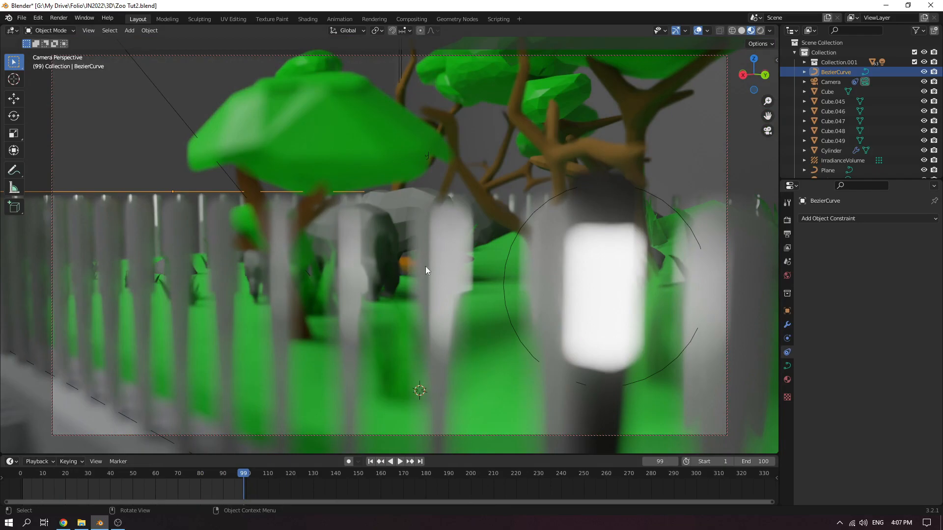
Leave the camera view and raise the Bezier curve slightly along the Z axis, above the fence
{"action": "left_click", "coordinate": [768, 132]}
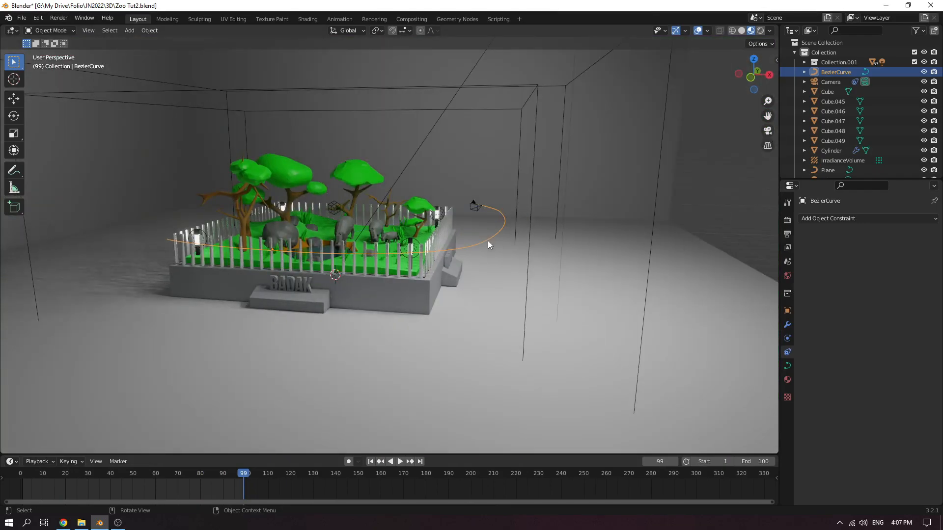
{"action": "key", "text": "g"}
{"action": "key", "text": "z"}
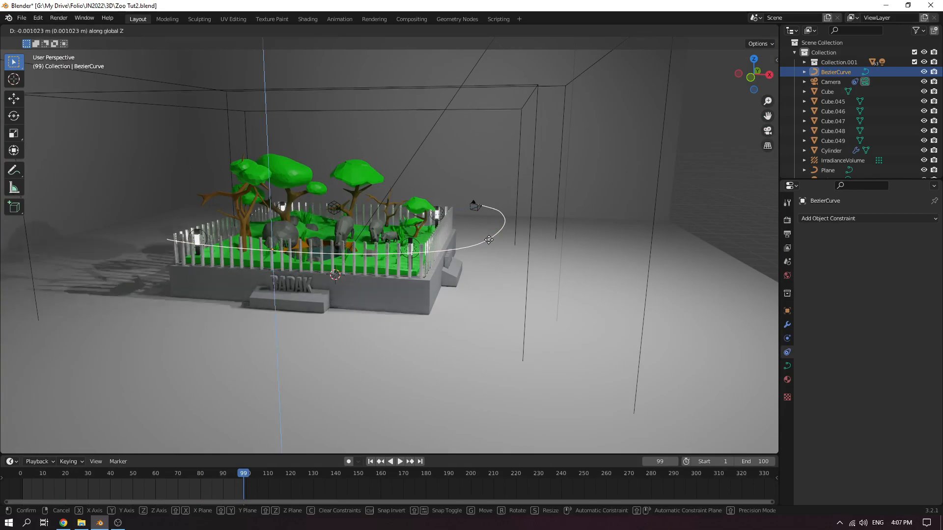
{"action": "left_click", "coordinate": [487, 209]}
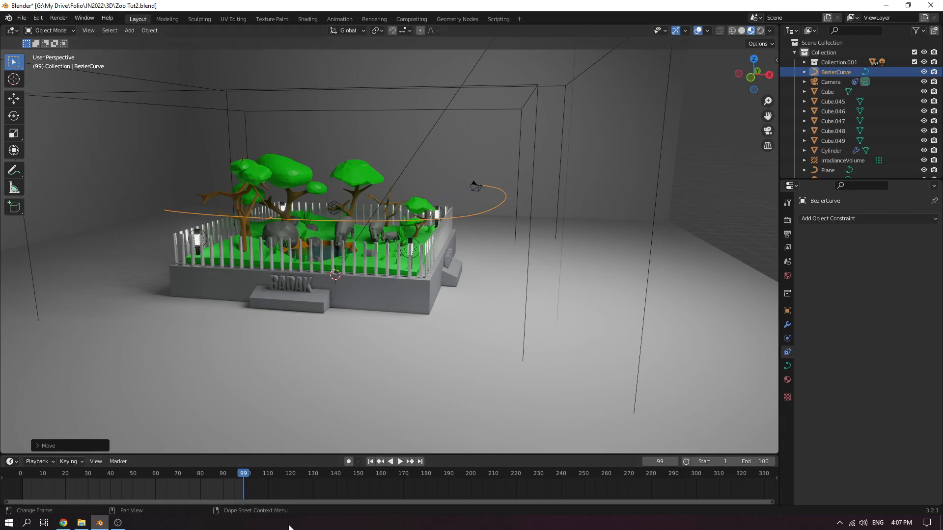
Set the animation's end frame to 200 and play on from frame 99 to check the camera's movement
{"action": "left_click", "coordinate": [764, 462]}
{"action": "type", "text": "200"}
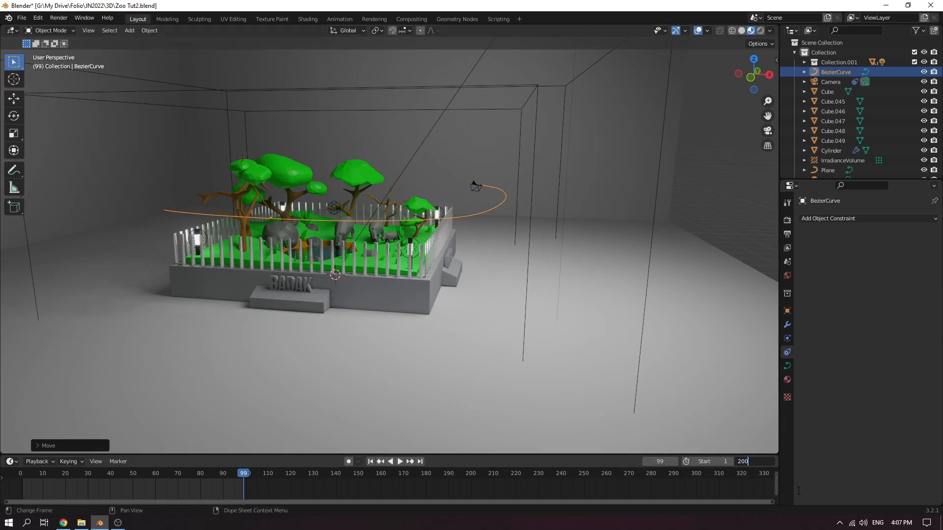
{"action": "key", "text": "Return"}
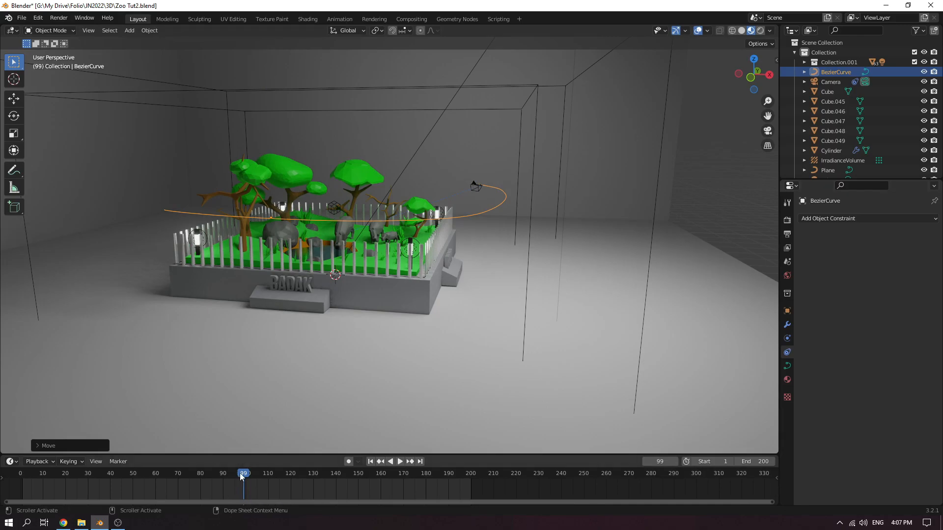
{"action": "key", "text": "space"}
{"action": "key", "text": "space"}
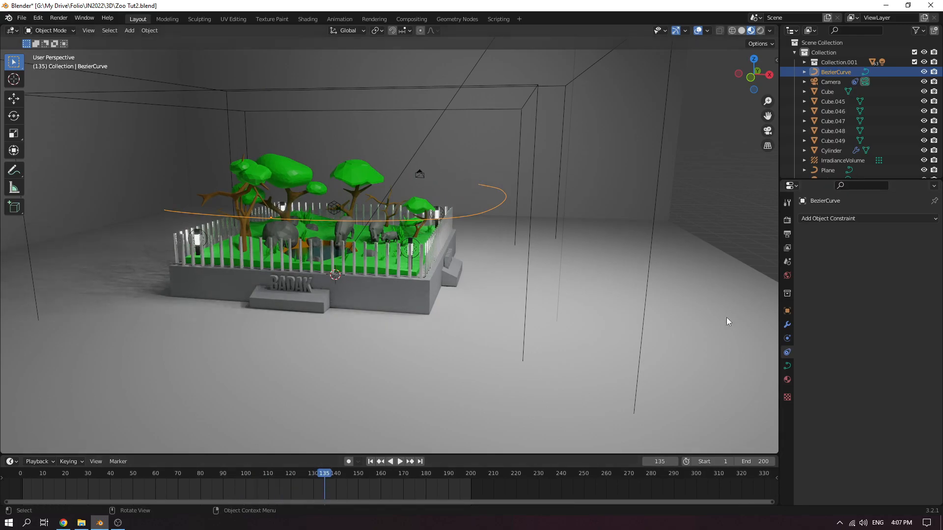
Set the Bezier curve's Path Animation length to 200 frames and scrub to frame 200 to check the camera's position
{"action": "left_click", "coordinate": [787, 366]}
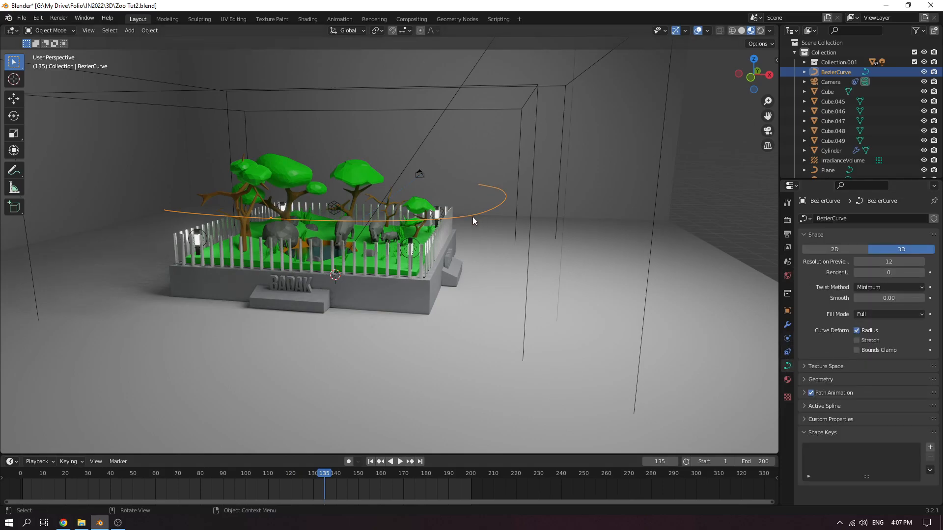
{"action": "left_click", "coordinate": [806, 394]}
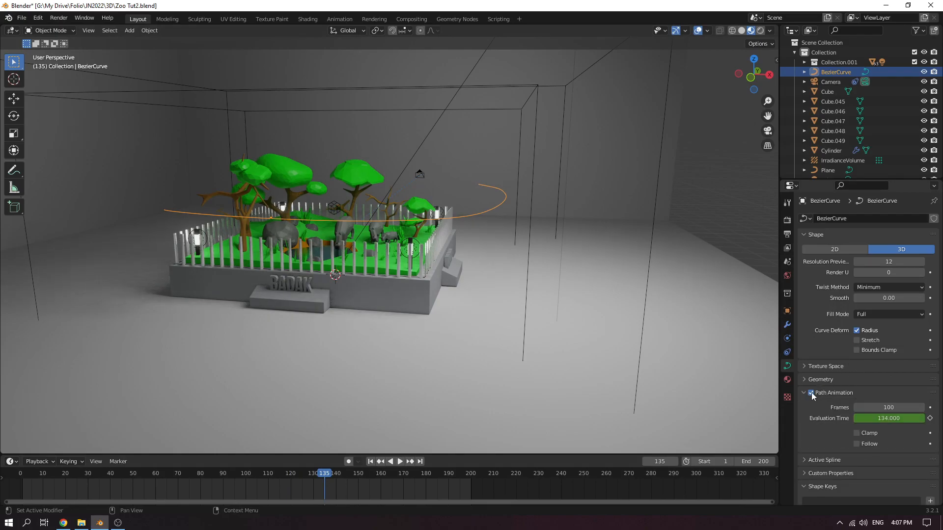
{"action": "left_click", "coordinate": [881, 408]}
{"action": "type", "text": "200"}
{"action": "key", "text": "Return"}
{"action": "left_click_drag", "start_coordinate": [325, 475], "coordinate": [471, 483]}
{"action": "key", "text": "space"}
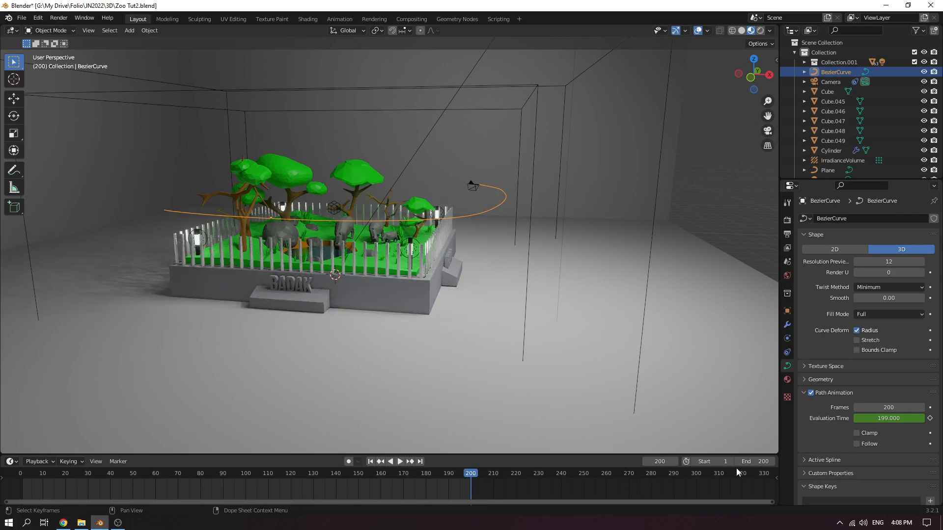
Fit the 200 frames in the timeline and play the animation through the camera to review the slower tracking shot
{"action": "left_click_drag", "start_coordinate": [771, 502], "coordinate": [475, 507]}
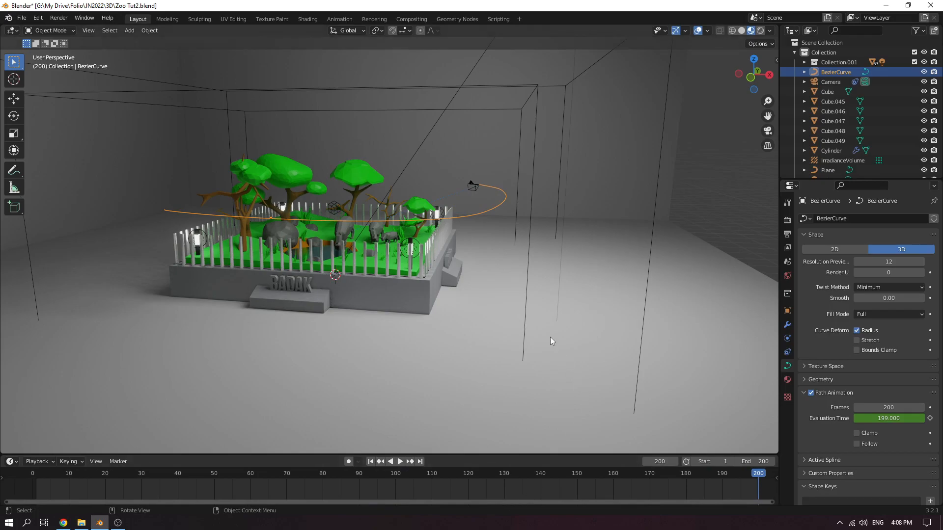
{"action": "left_click", "coordinate": [768, 131]}
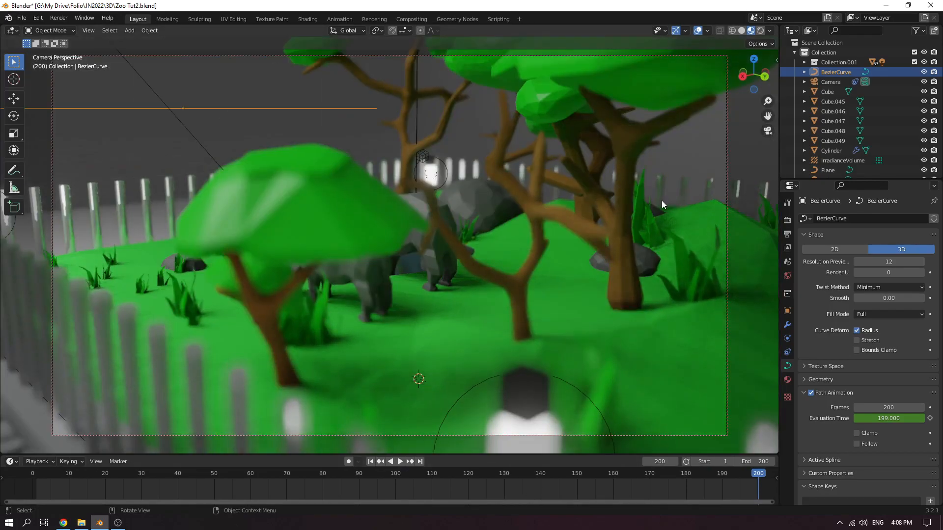
{"action": "key", "text": "space"}
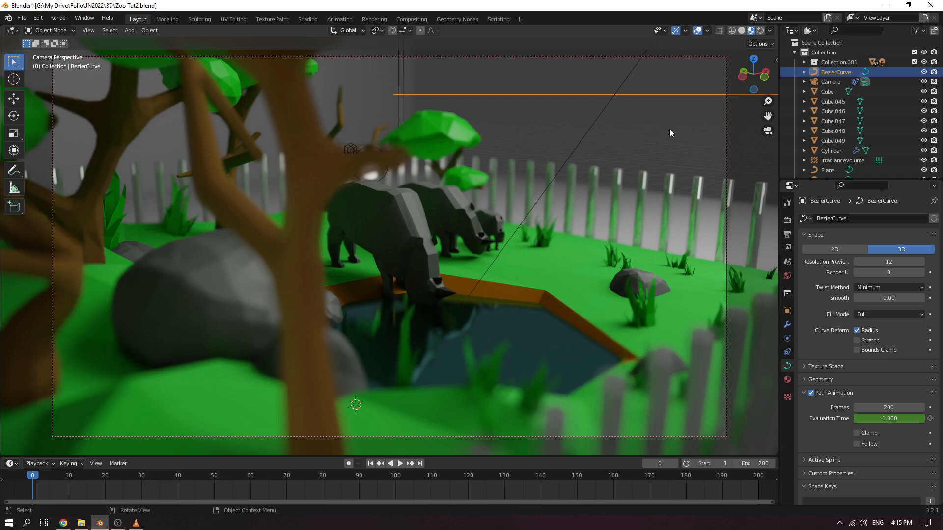
{"action": "key", "text": "space"}
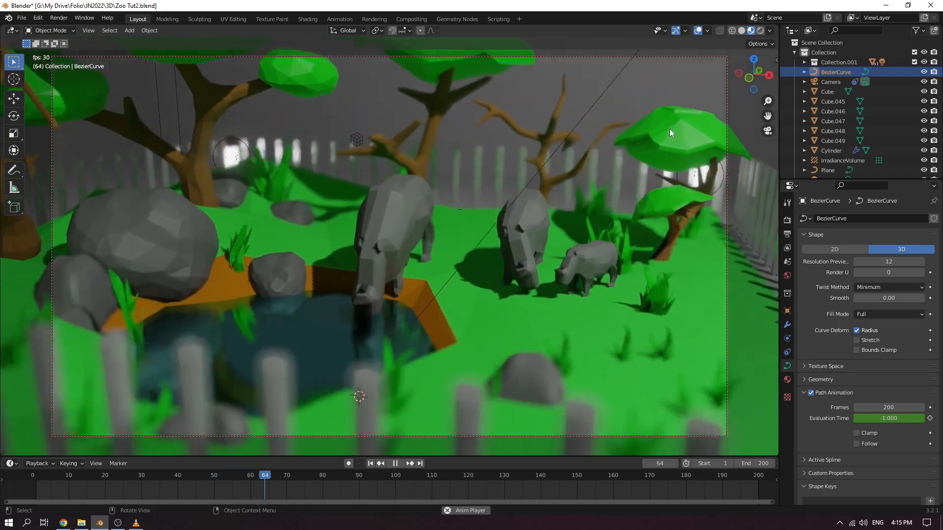
{"action": "key", "text": "space"}
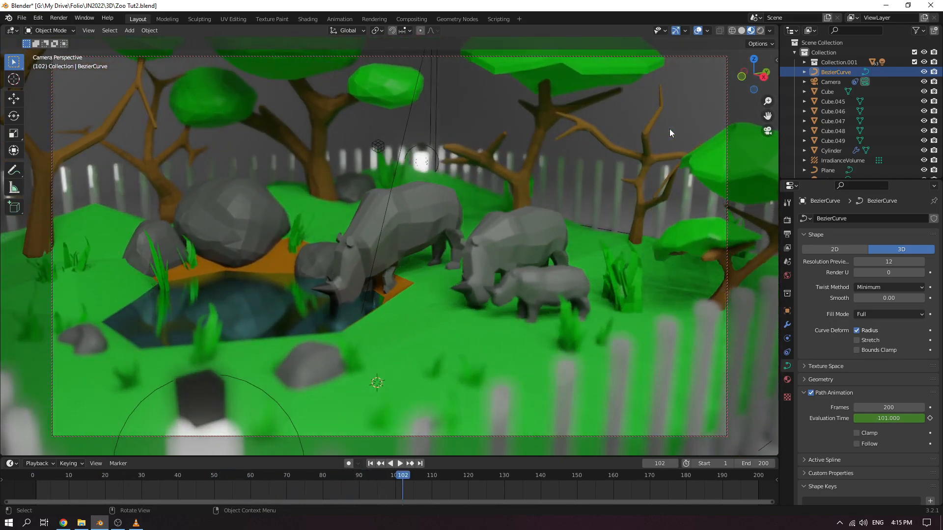
Return to frame 0 and, in top view, set the Bezier curve's Path Animation length to 400 frames
{"action": "left_click_drag", "start_coordinate": [404, 476], "coordinate": [31, 484]}
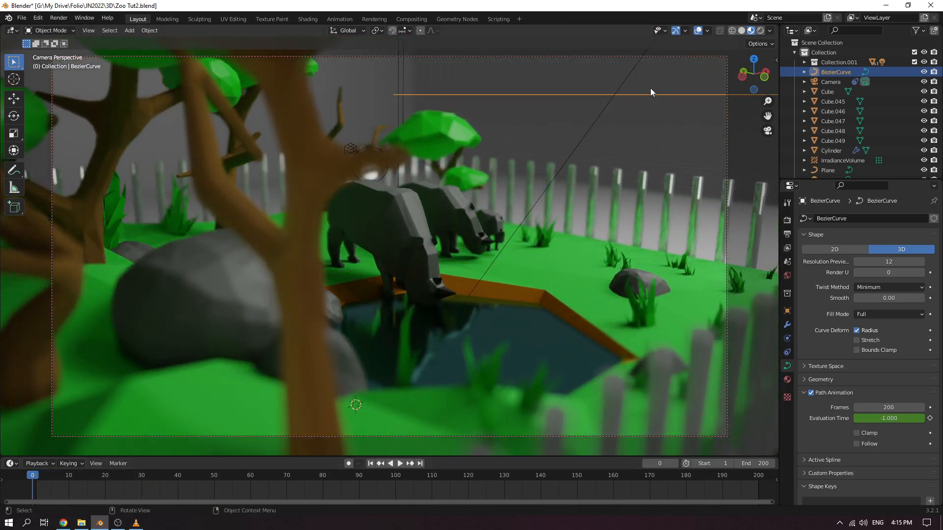
{"action": "left_click", "coordinate": [753, 60]}
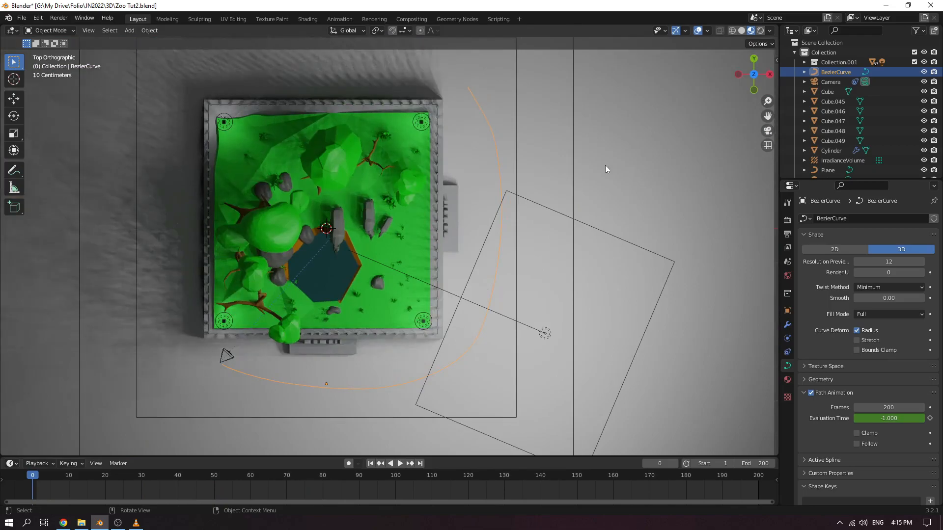
{"action": "left_click", "coordinate": [514, 157]}
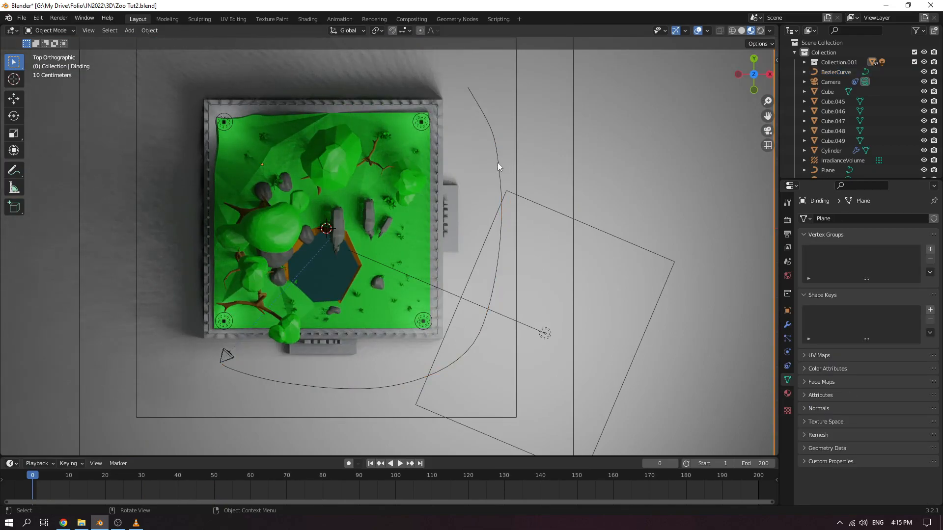
{"action": "left_click", "coordinate": [497, 163]}
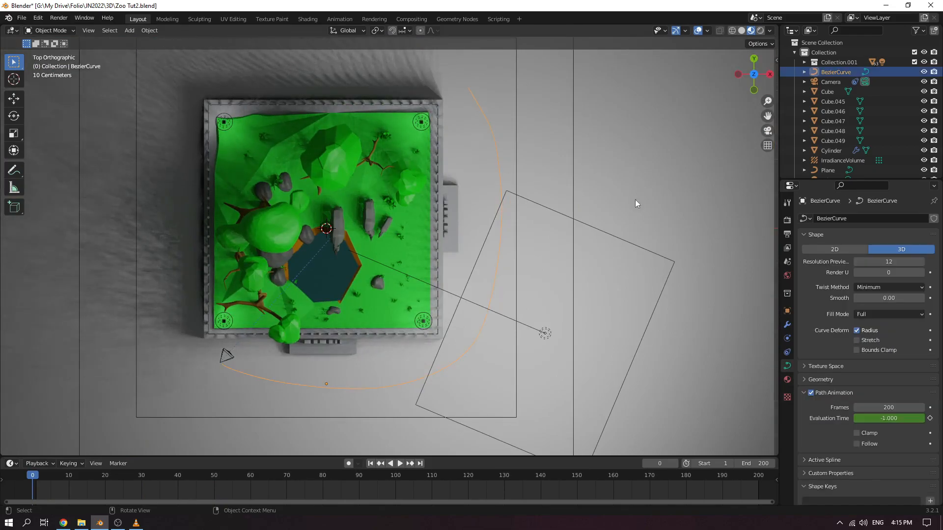
{"action": "left_click", "coordinate": [896, 408]}
{"action": "type", "text": "400"}
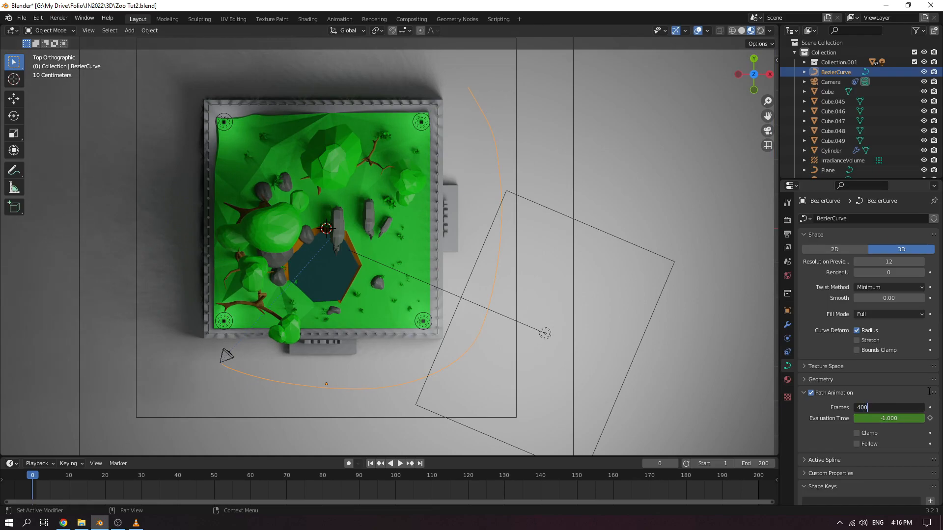
{"action": "key", "text": "Return"}
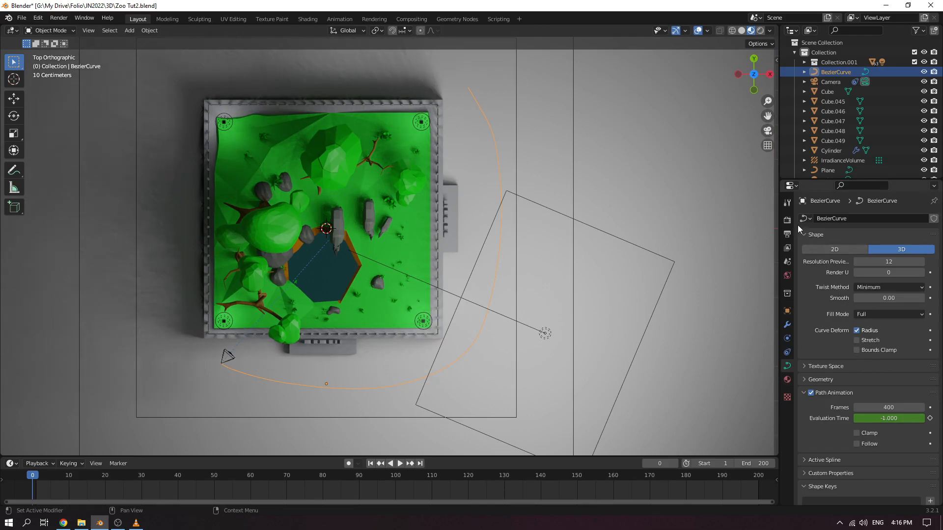
Set the scene's end frame to 400 and play the animation through the camera to review the slower shot
{"action": "left_click", "coordinate": [788, 235]}
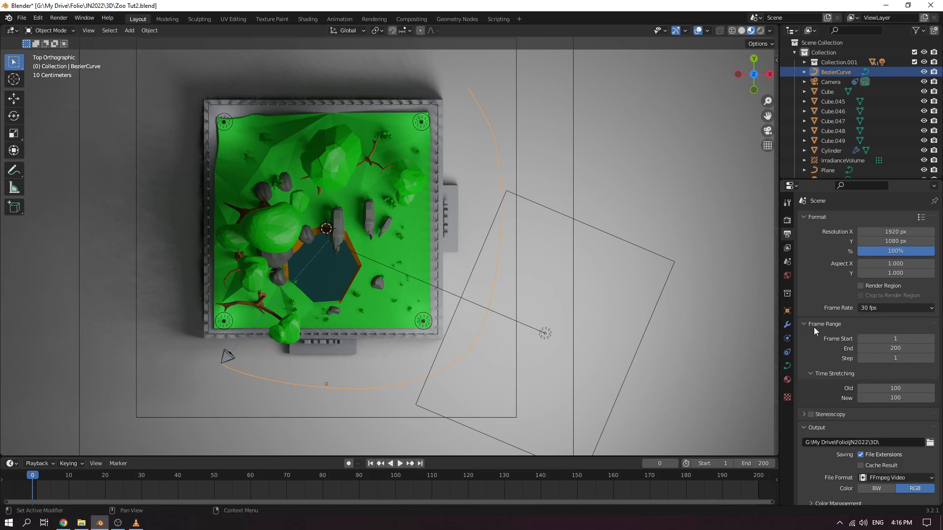
{"action": "left_click", "coordinate": [895, 348]}
{"action": "type", "text": "400"}
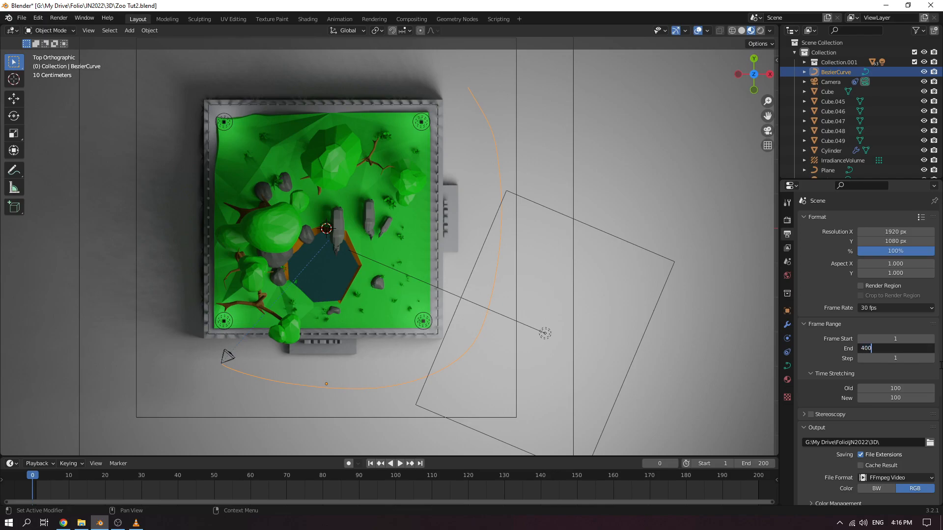
{"action": "key", "text": "Return"}
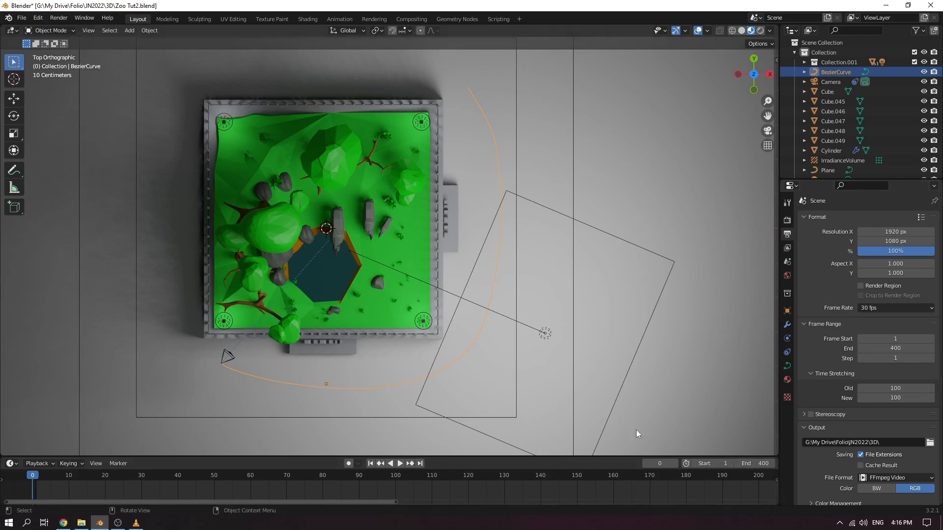
{"action": "key", "text": "KP_0"}
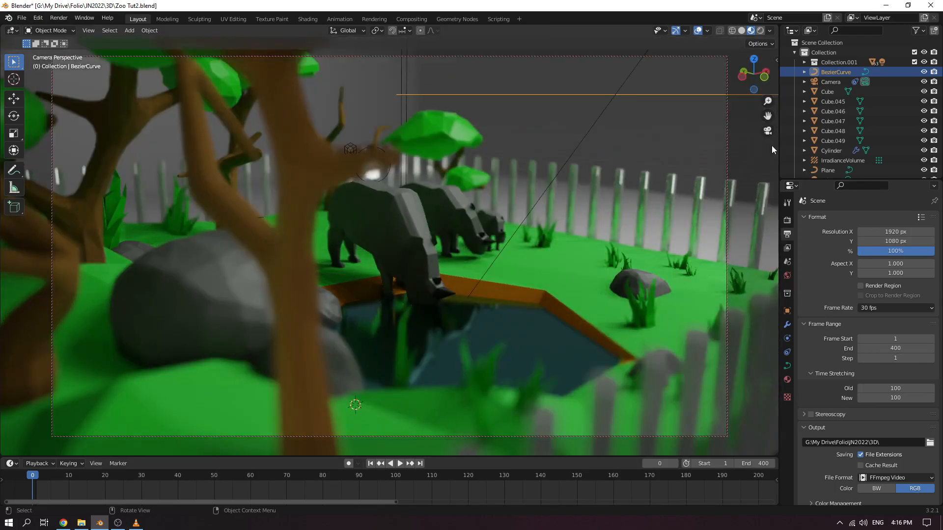
{"action": "key", "text": "space"}
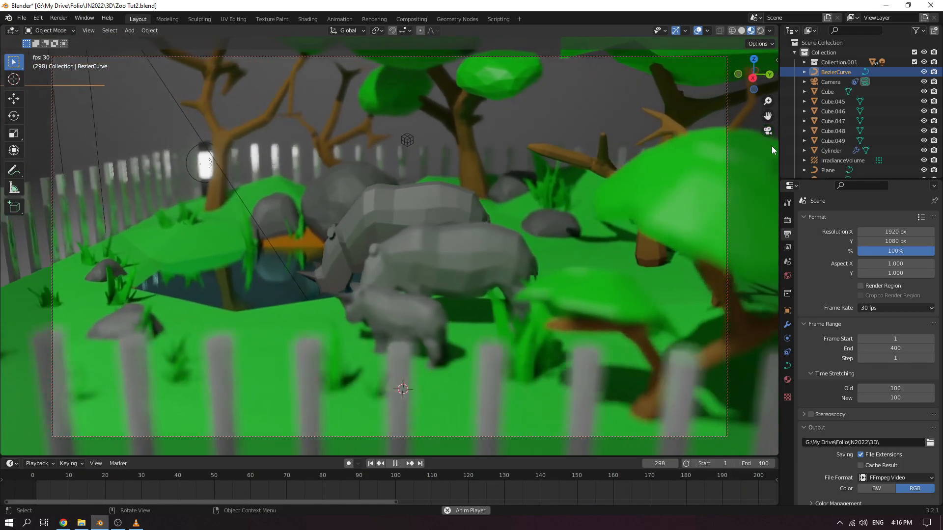
{"action": "key", "text": "space"}
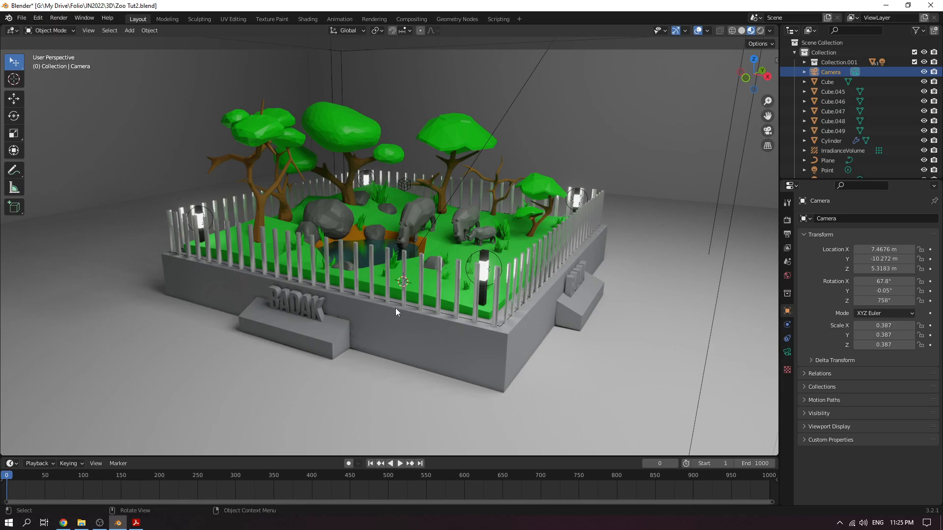
In camera view, lower the camera to near fence height and start Walk Navigation
{"action": "left_click", "coordinate": [768, 132]}
{"action": "middle_click_drag", "start_coordinate": [584, 216], "coordinate": [527, 175]}
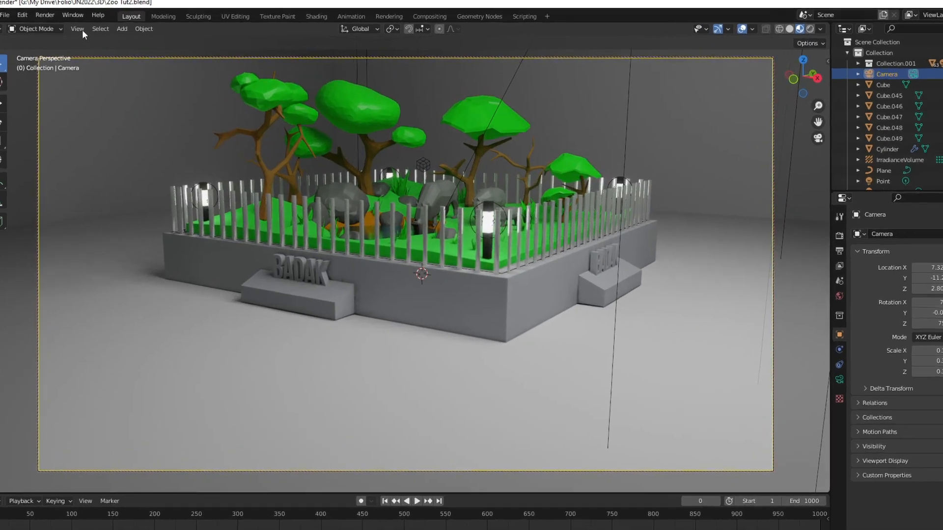
{"action": "left_click", "coordinate": [88, 31]}
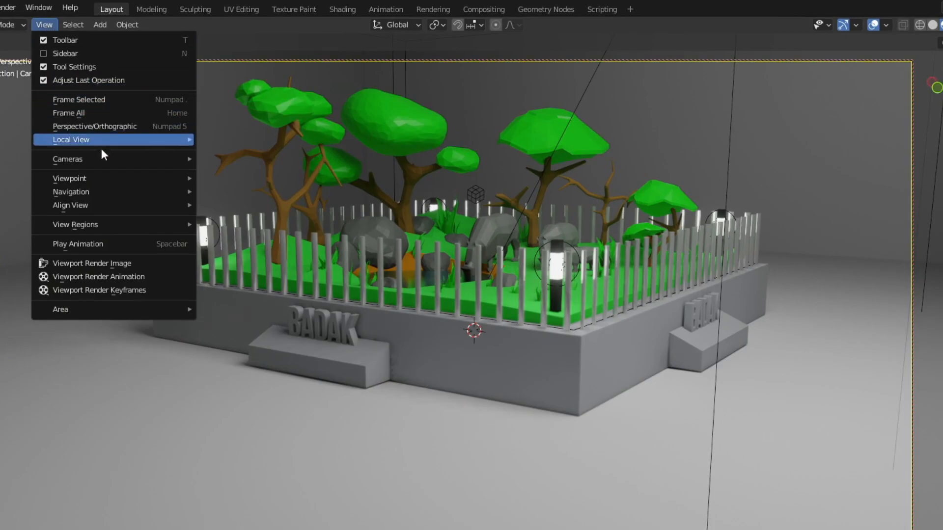
{"action": "mouse_move", "coordinate": [92, 193]}
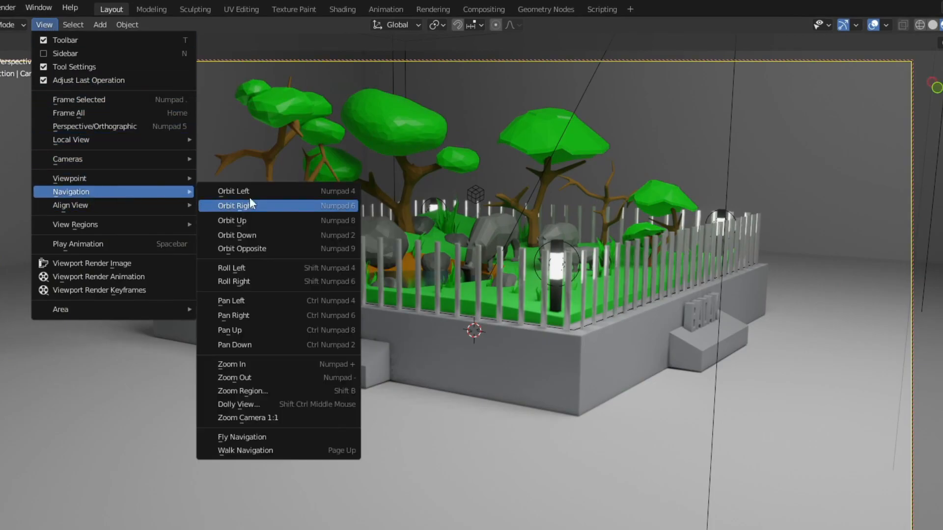
{"action": "left_click", "coordinate": [270, 450]}
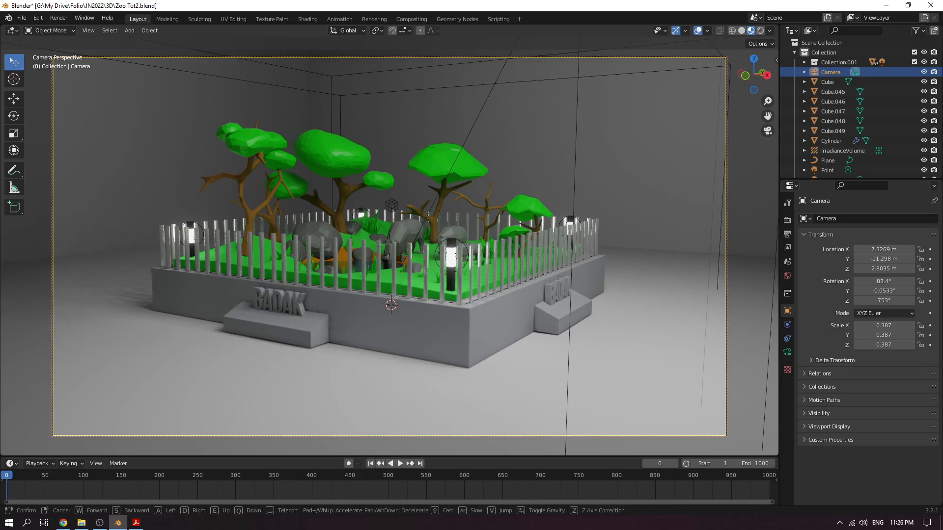
Walk the camera forward toward the enclosure and back out to a full view of it
{"action": "key", "text": "w"}
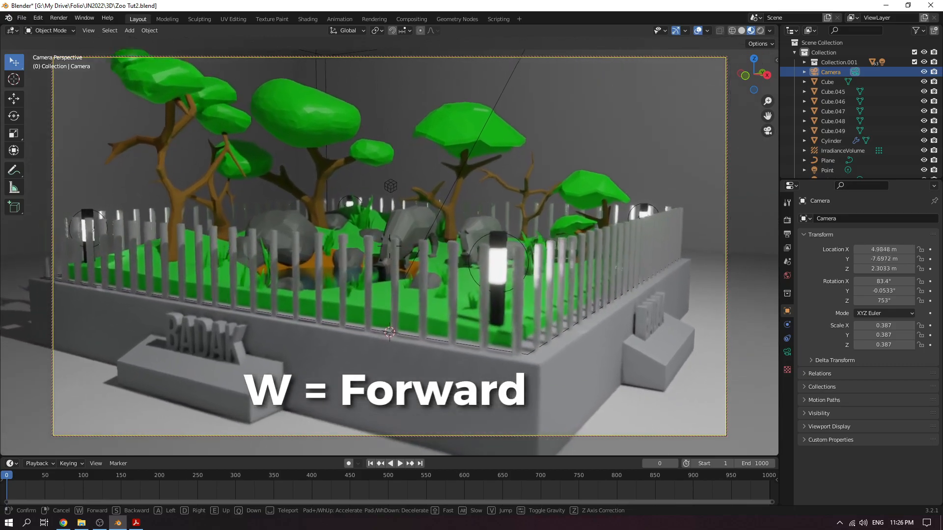
{"action": "key", "text": "s"}
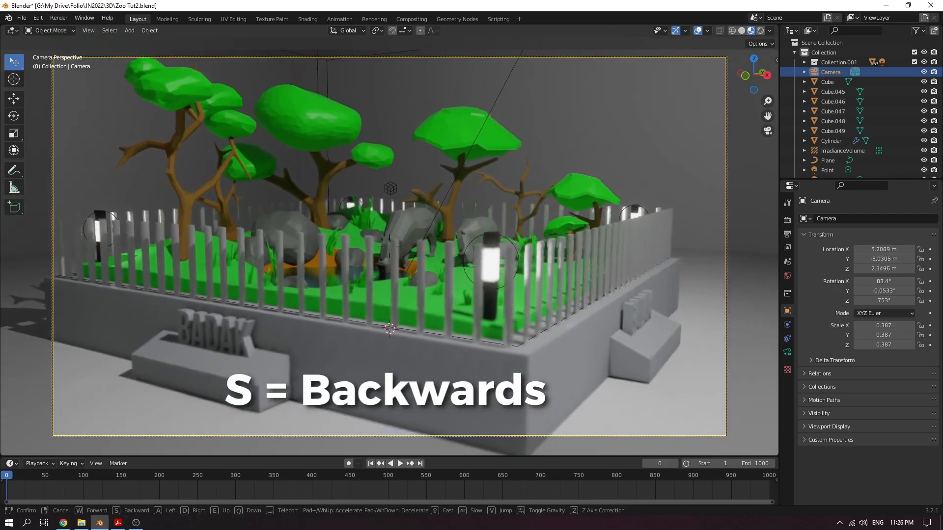
{"action": "key", "text": "s"}
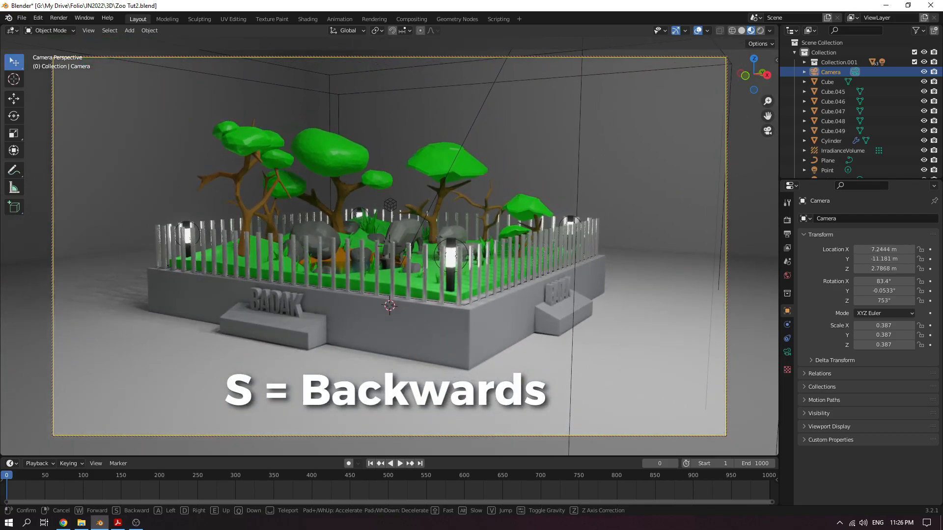
Slide the camera to both sides of the enclosure, and move it down, up and back to about 2.7 m height
{"action": "key", "text": "a"}
{"action": "key", "text": "d"}
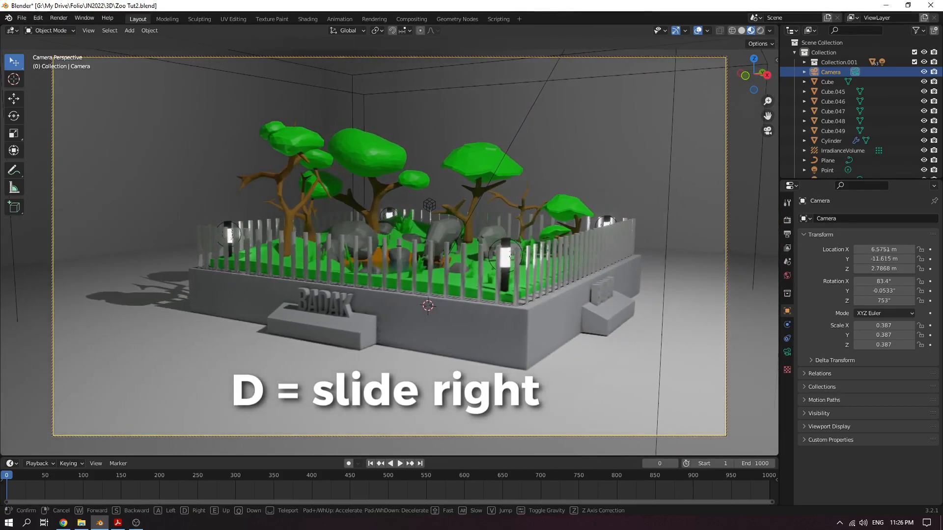
{"action": "key", "text": "d"}
{"action": "key", "text": "q"}
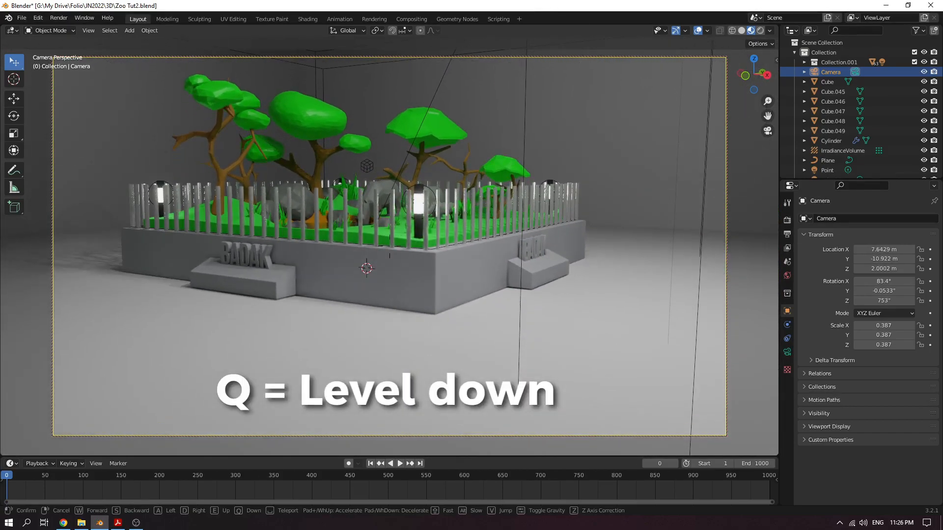
{"action": "key", "text": "e"}
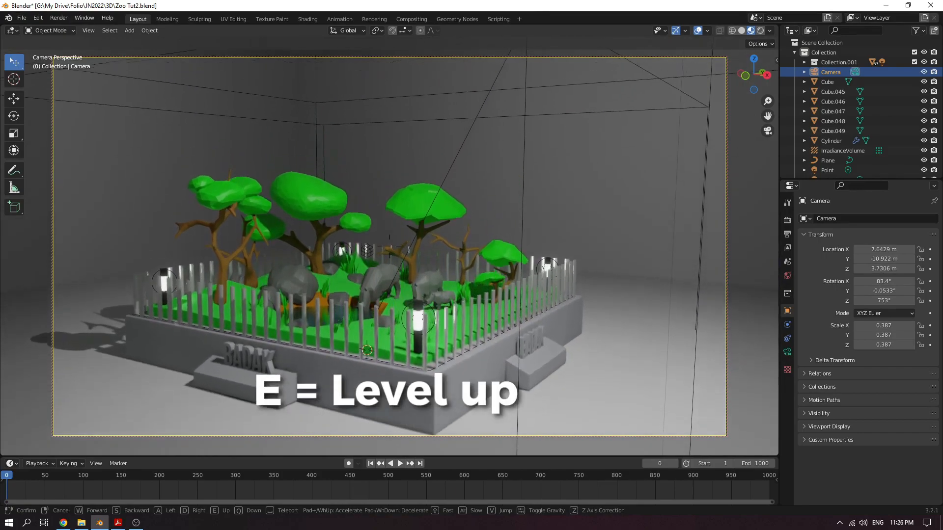
{"action": "key", "text": "q"}
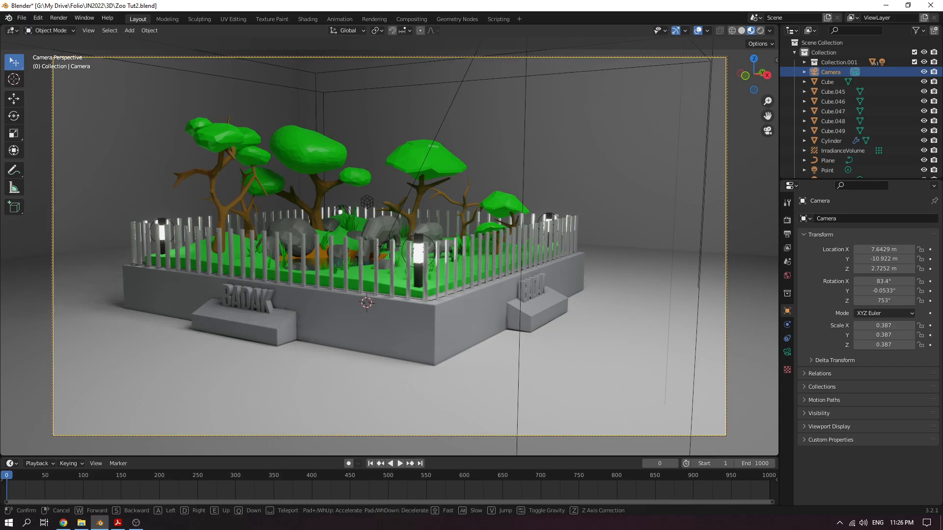
Back the camera away from the enclosure and walk it forward through the fence, close to the drinking rhino
{"action": "key", "text": "s"}
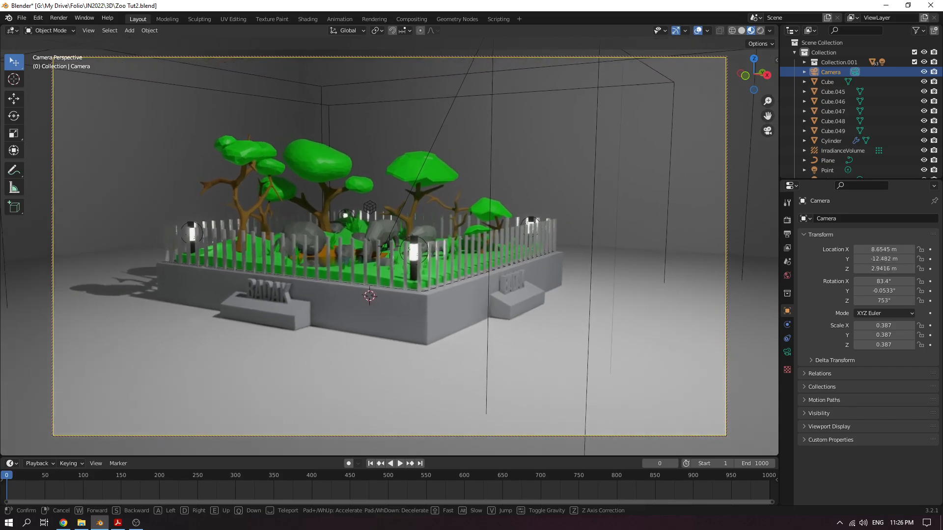
{"action": "key", "text": "s"}
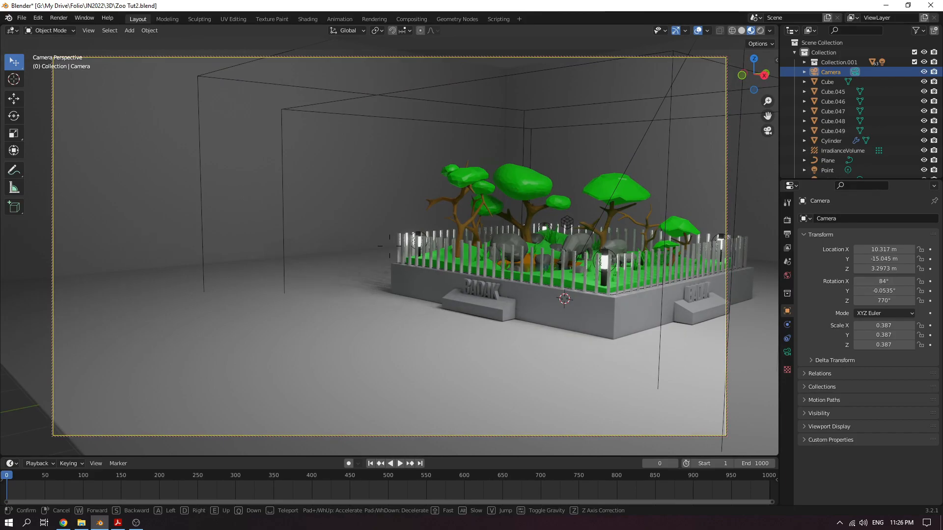
{"action": "key", "text": "w"}
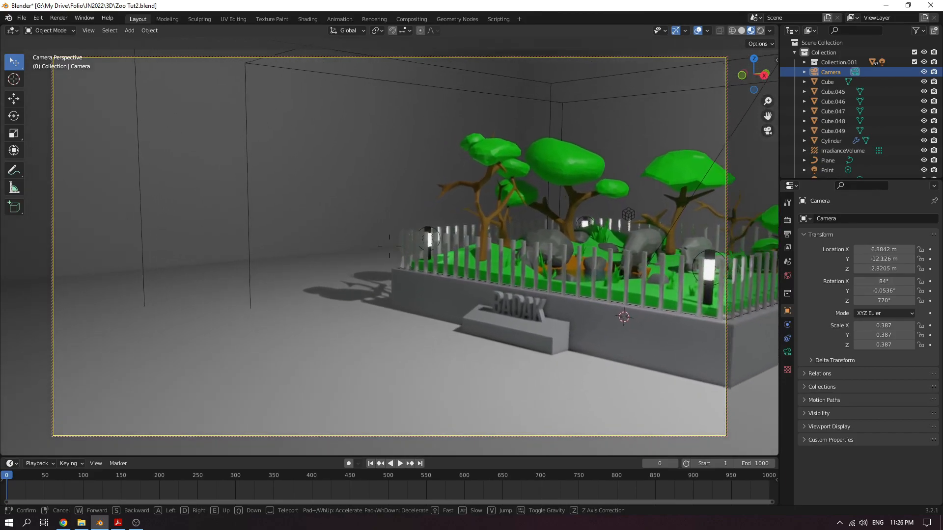
{"action": "key", "text": "w"}
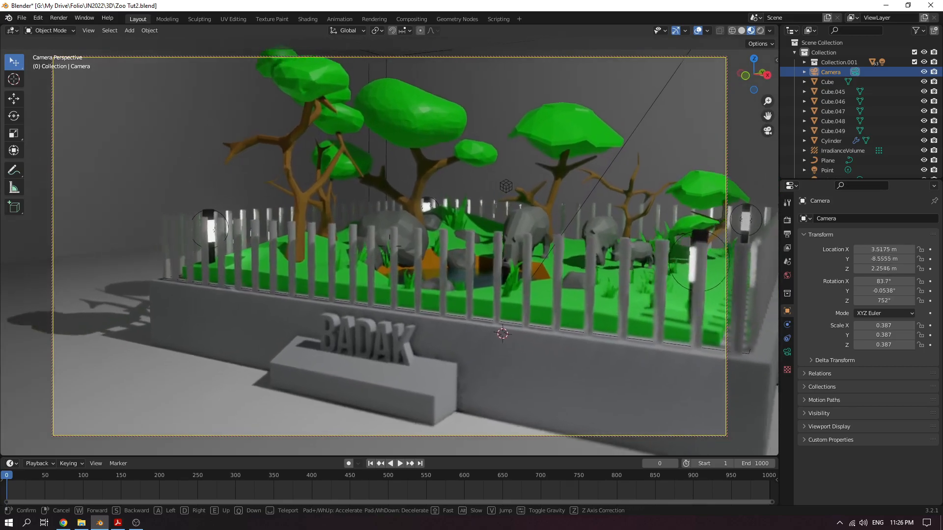
{"action": "key", "text": "w"}
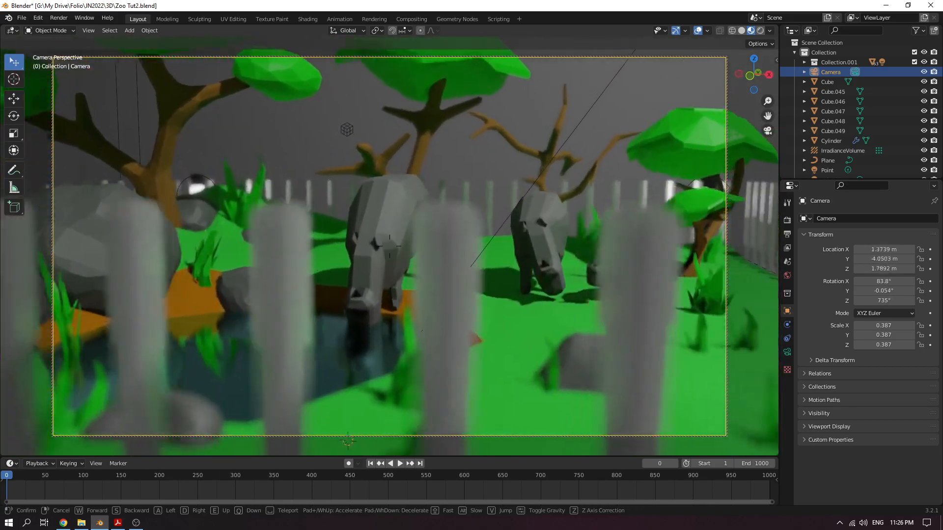
{"action": "key", "text": "w"}
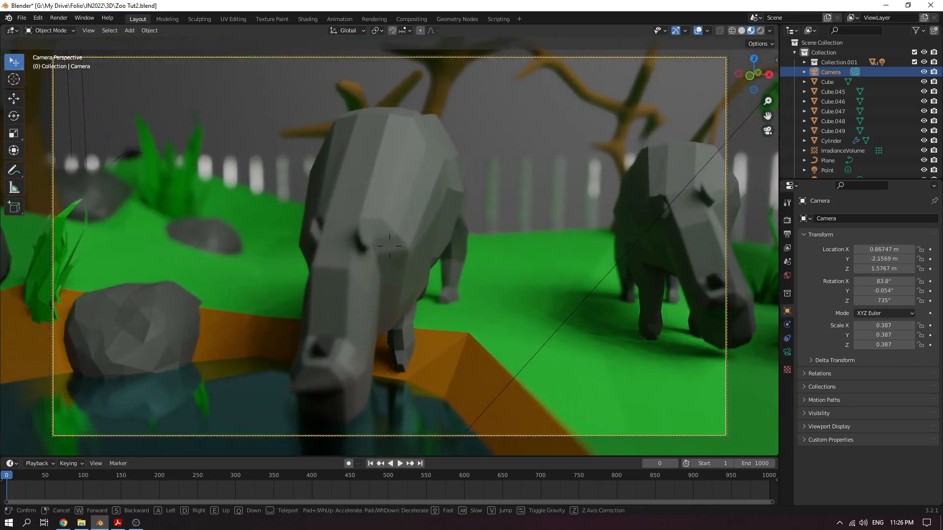
Back the camera out of the enclosure to about 2.6 m height and circle it past two corners, keeping the enclosure in frame
{"action": "key", "text": "s"}
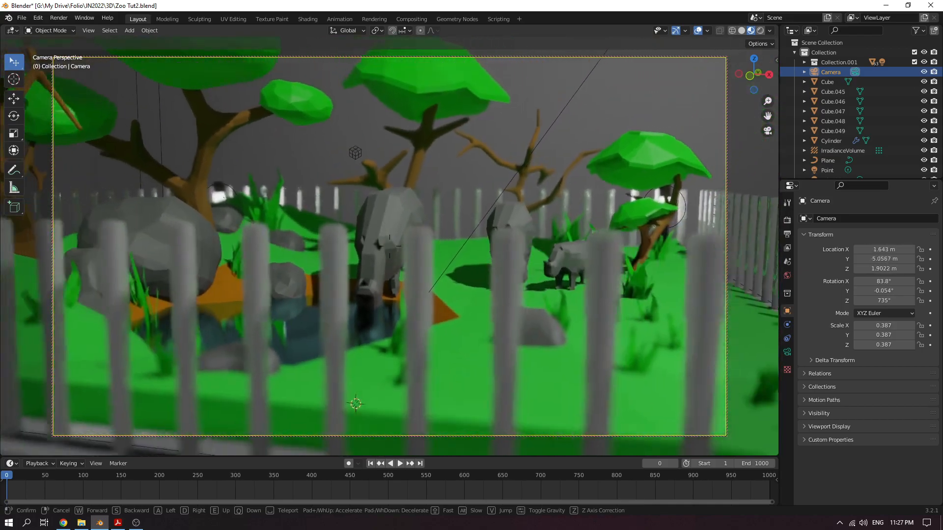
{"action": "key", "text": "s"}
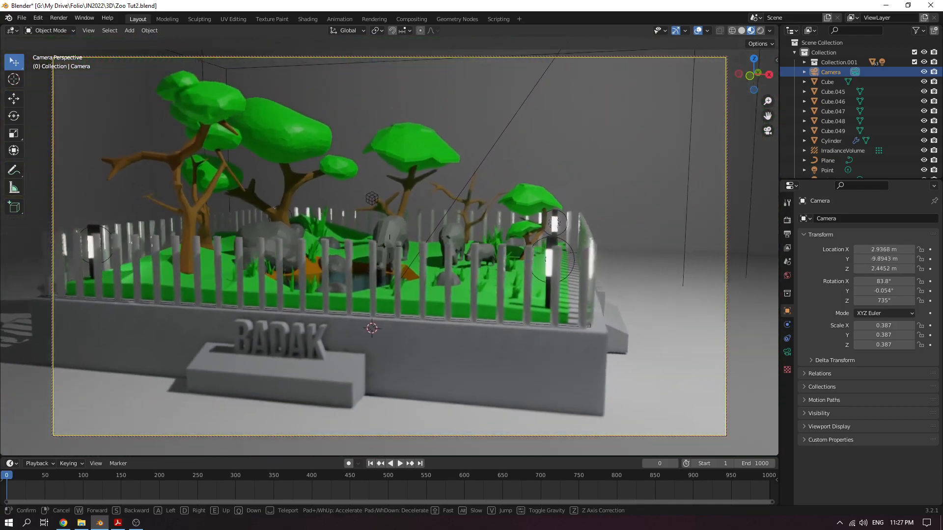
{"action": "key", "text": "d"}
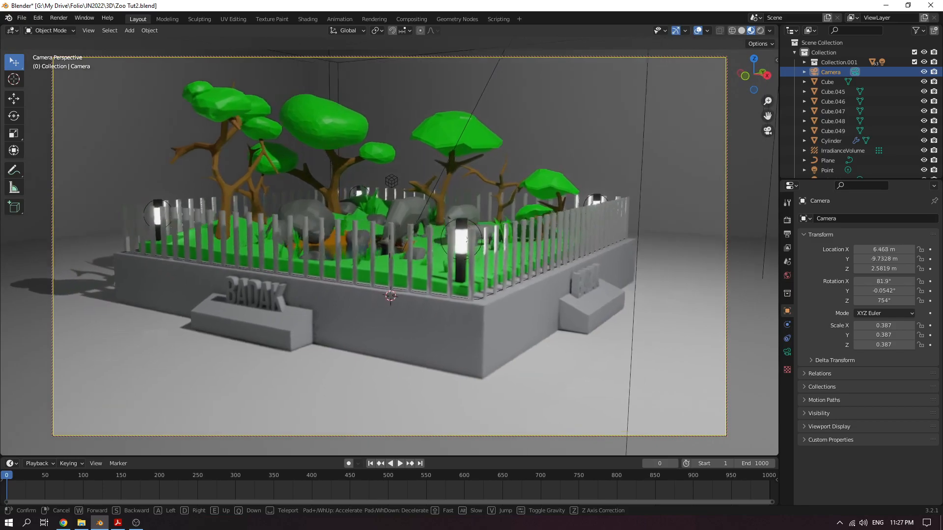
{"action": "key", "text": "d"}
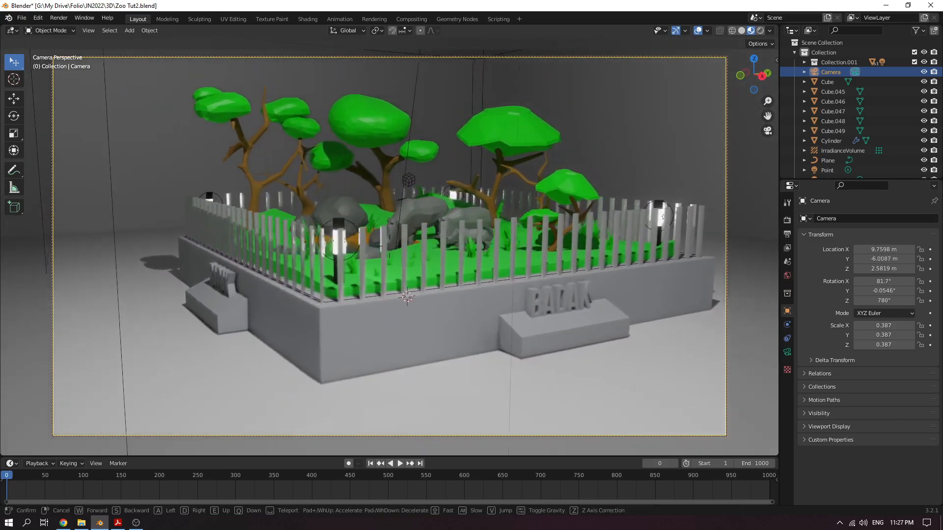
{"action": "key", "text": "d"}
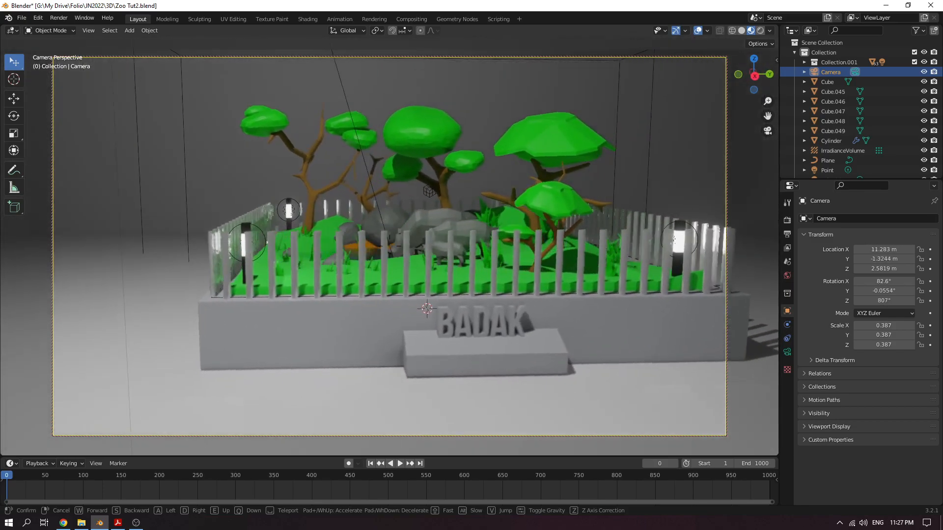
{"action": "key", "text": "d"}
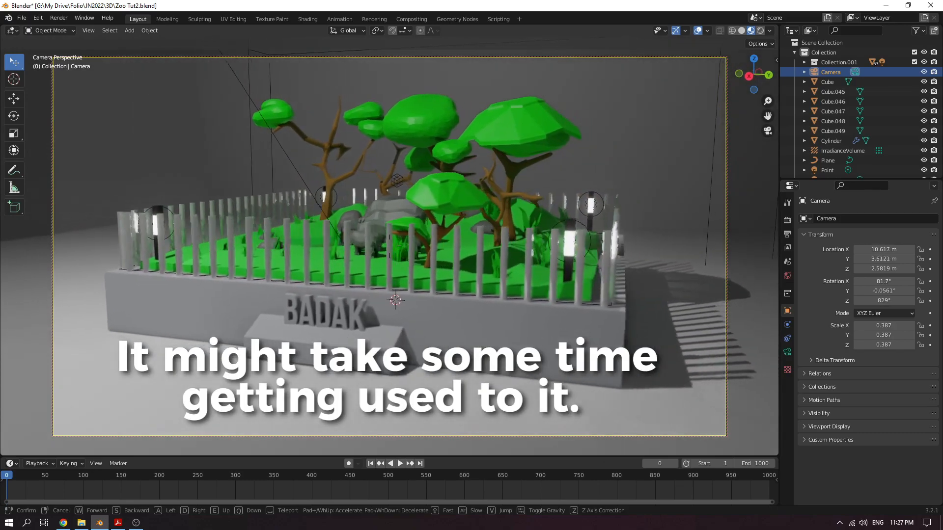
Walk the camera up to the fence at about 1.9 m height and sweep it along the fence toward the opposite side
{"action": "key", "text": "w"}
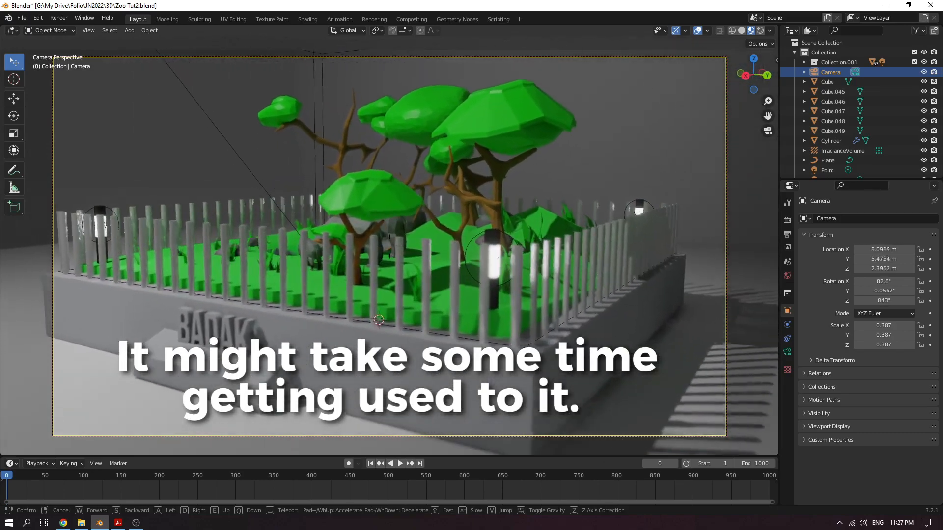
{"action": "key", "text": "a"}
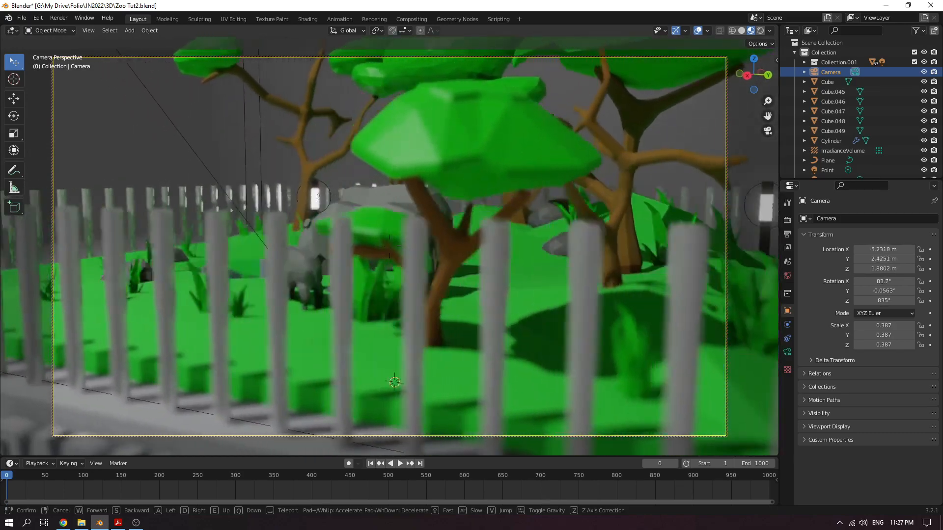
{"action": "key", "text": "a"}
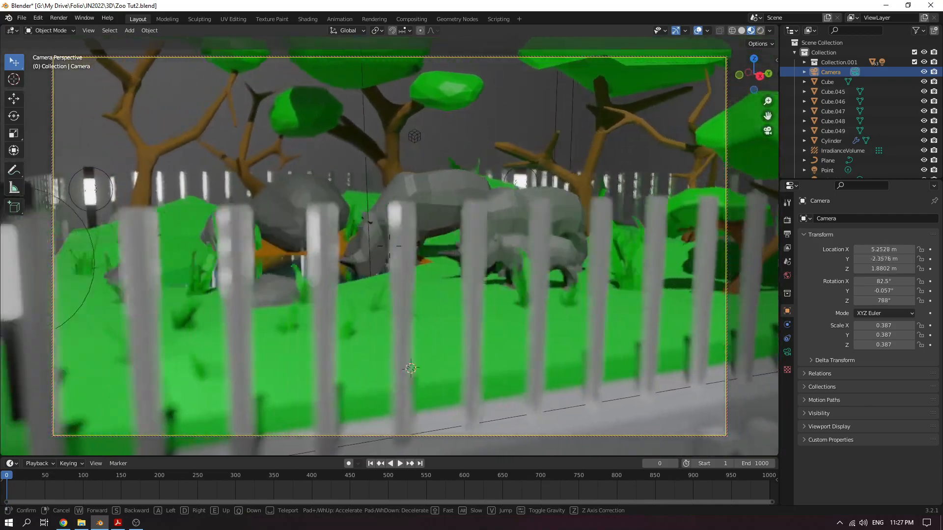
{"action": "key", "text": "a"}
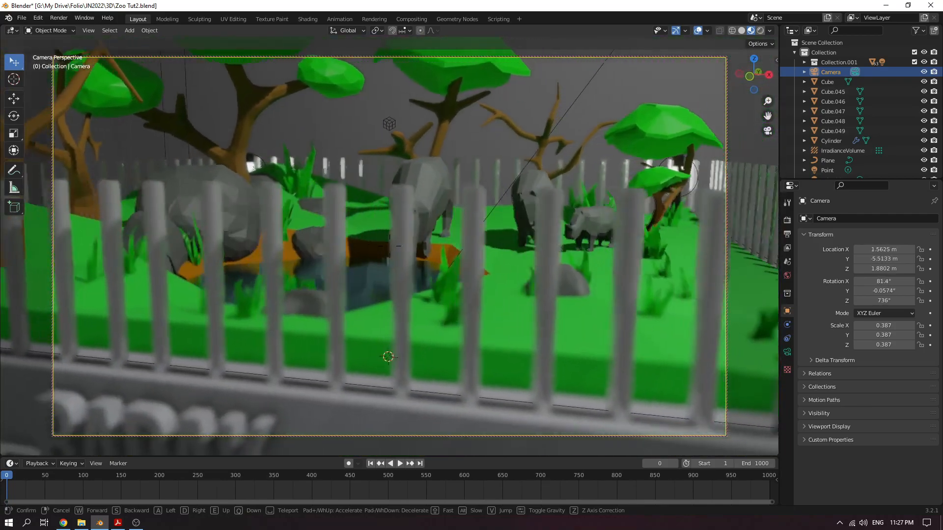
{"action": "key", "text": "a"}
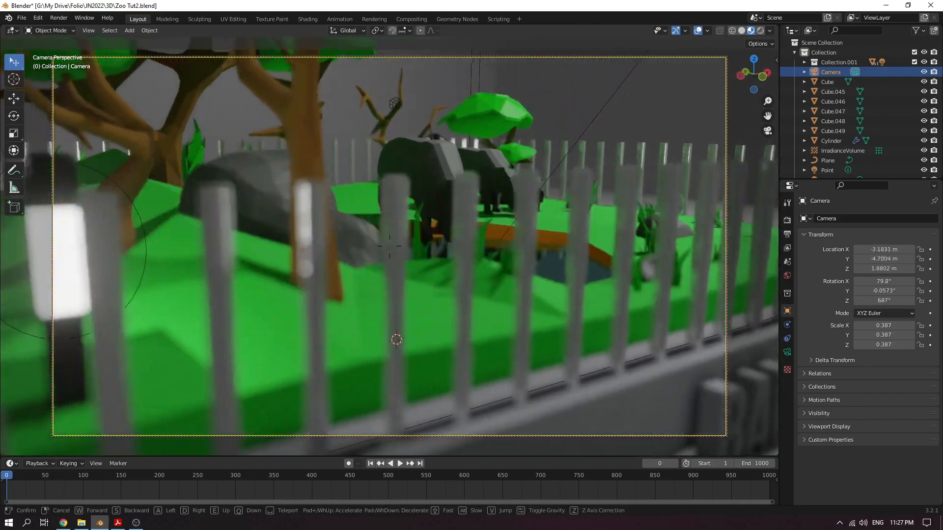
Lower the camera to about 1.1 m beside the sign, then move it through the fence to a low close view of the rhinos
{"action": "key", "text": "q"}
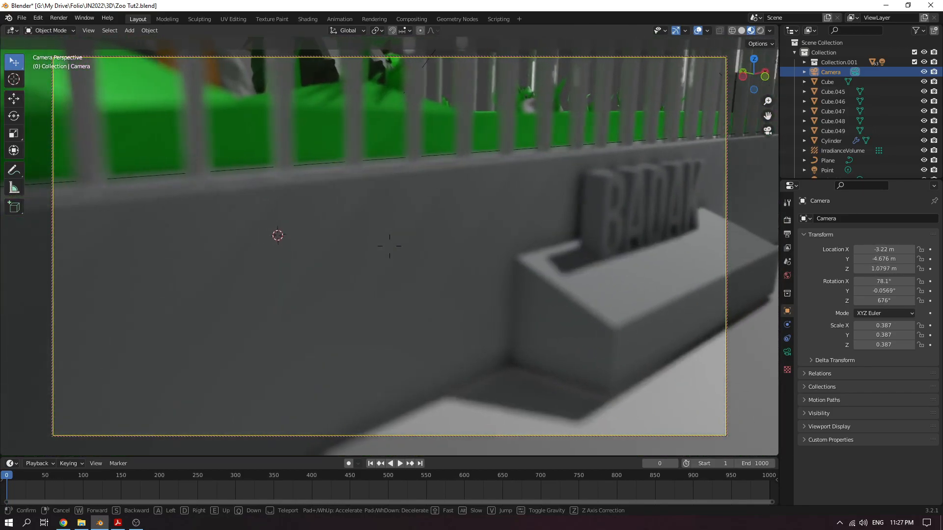
{"action": "key", "text": "d"}
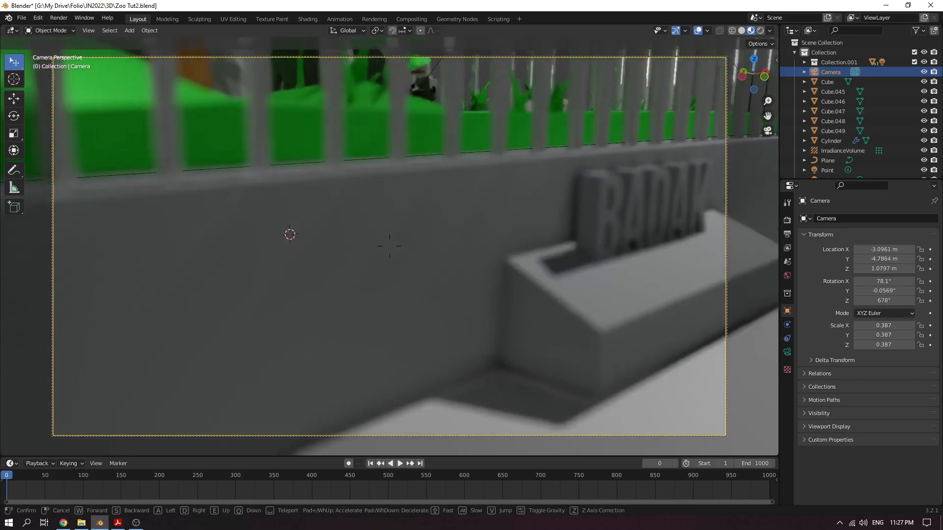
{"action": "key", "text": "w"}
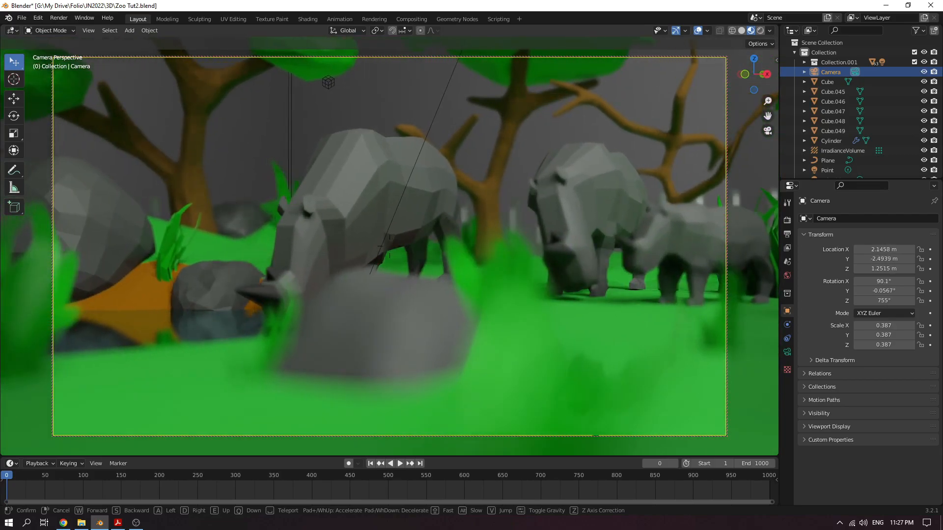
{"action": "key", "text": "s"}
{"action": "key", "text": "w"}
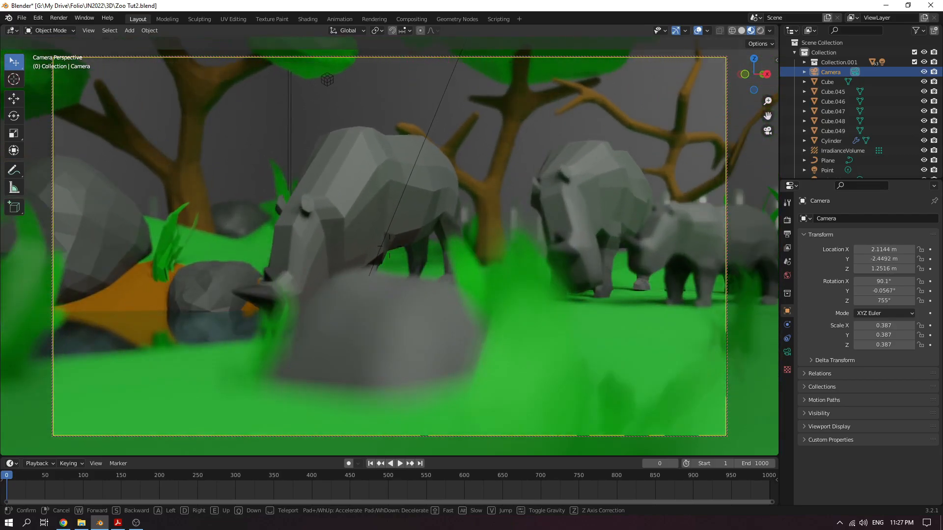
{"action": "key", "text": "s"}
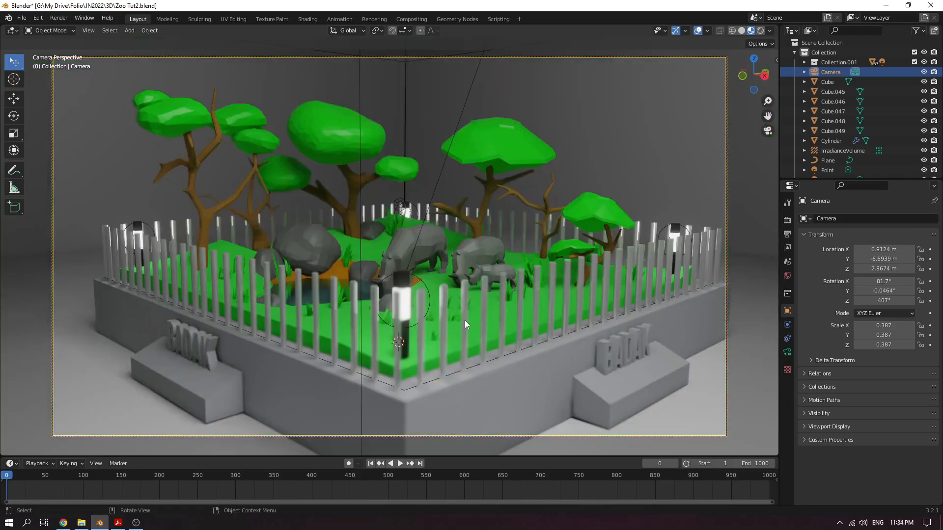
Walk the camera in from the enclosure's corner, sweep it sideways and confirm a view over the pond and rhinos at about 2.5 m height
{"action": "key", "text": "shift+grave"}
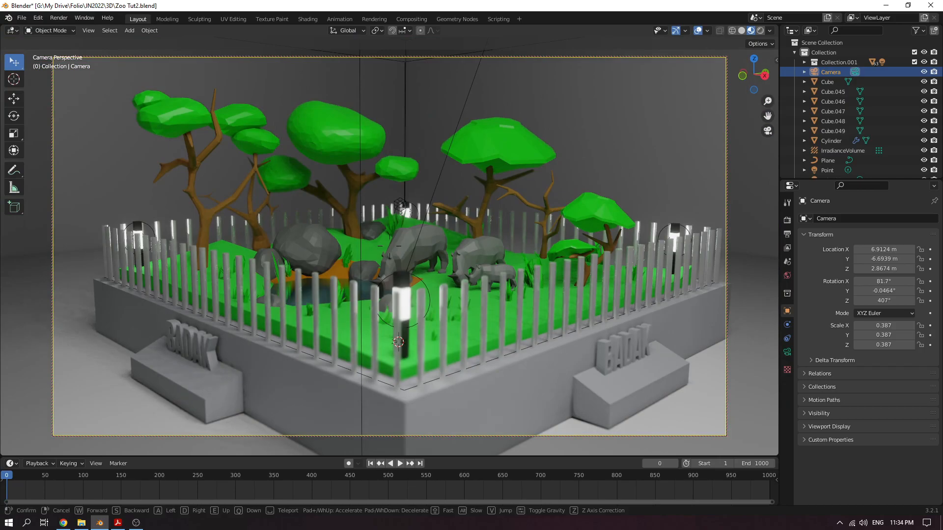
{"action": "key", "text": "w"}
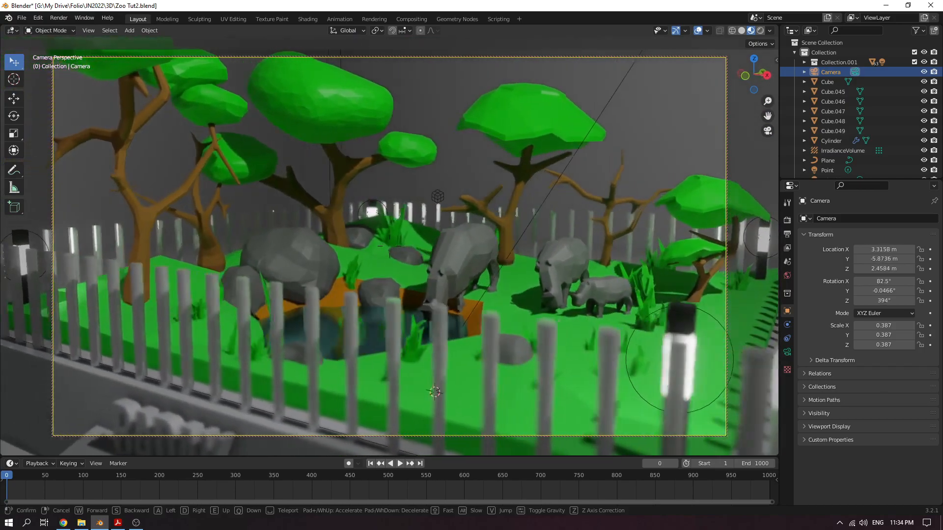
{"action": "key", "text": "a"}
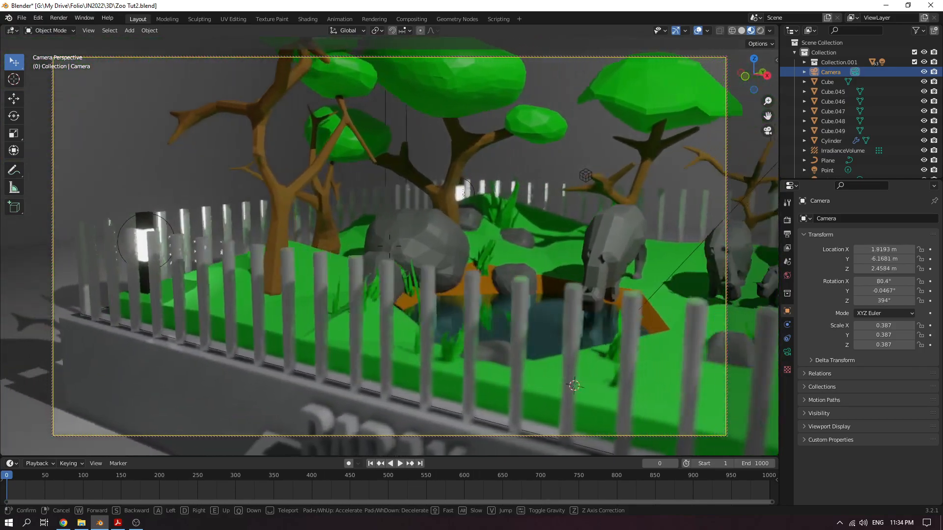
{"action": "key", "text": "d"}
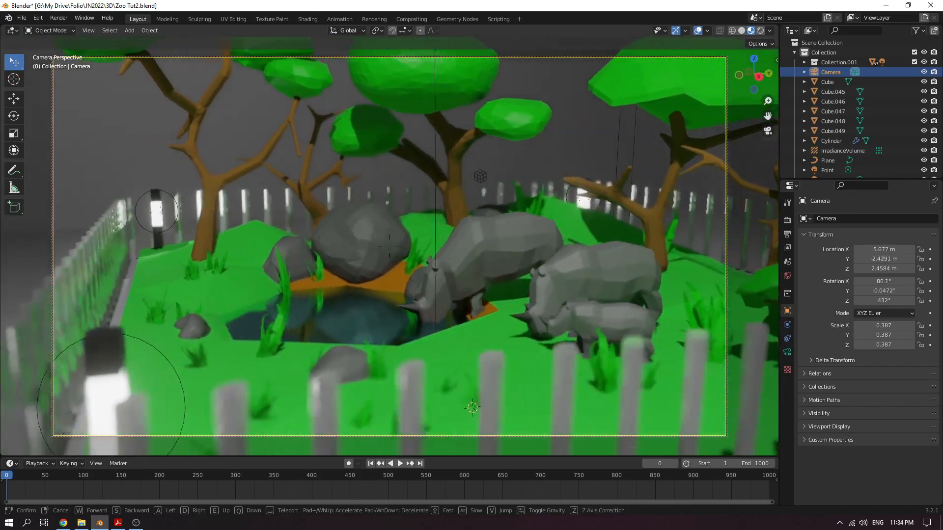
{"action": "key", "text": "d"}
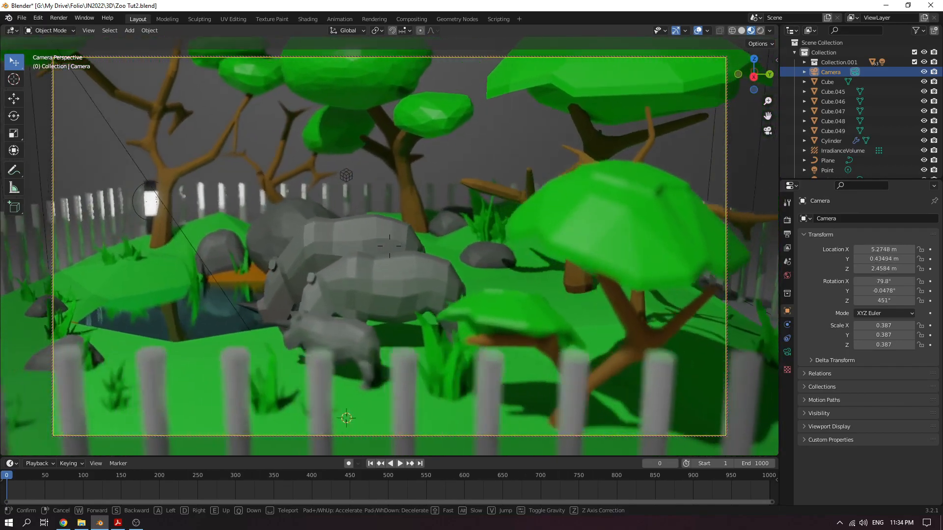
{"action": "key", "text": "a"}
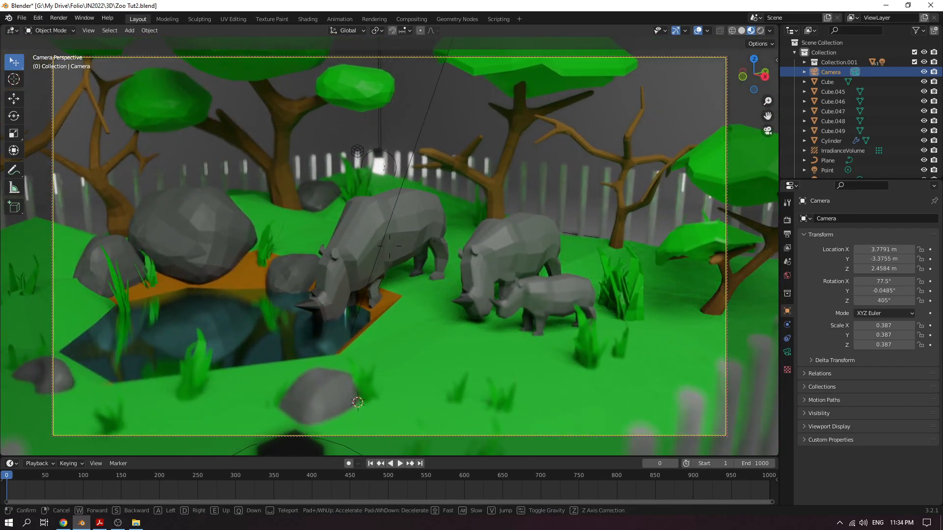
{"action": "left_click", "coordinate": [390, 246]}
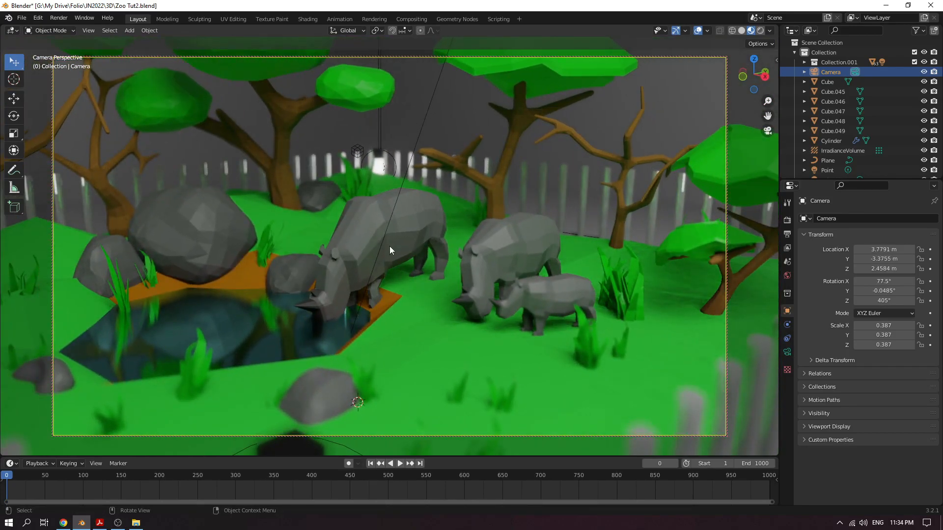
{"action": "key", "text": "shift+grave"}
{"action": "key", "text": "w"}
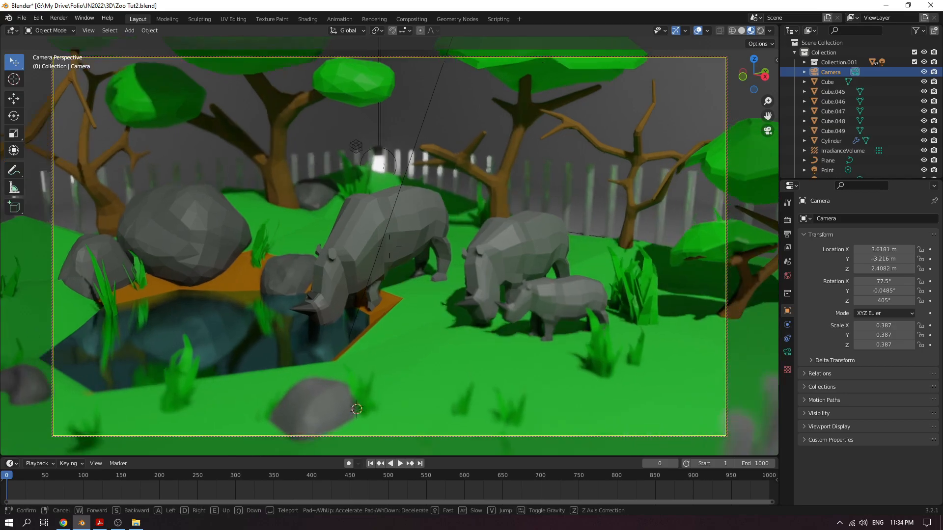
{"action": "key", "text": "s"}
{"action": "key", "text": "d"}
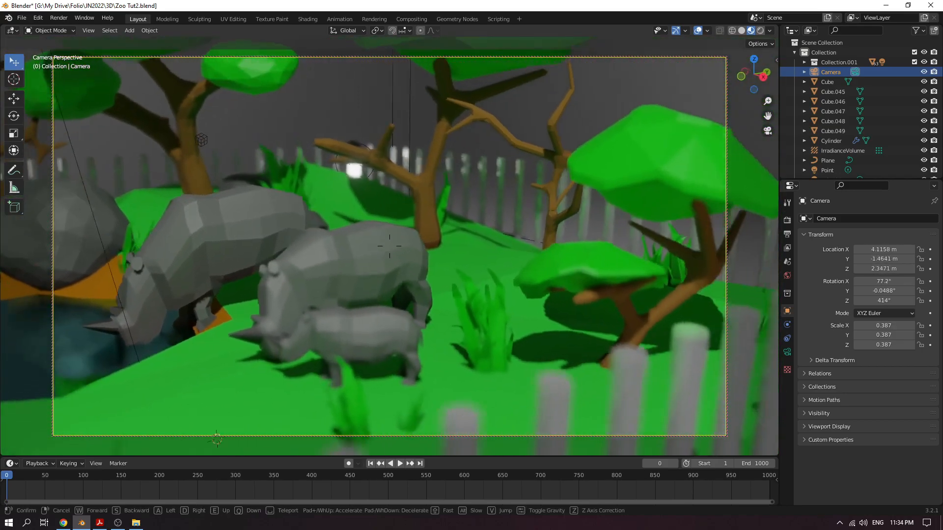
{"action": "key", "text": "a"}
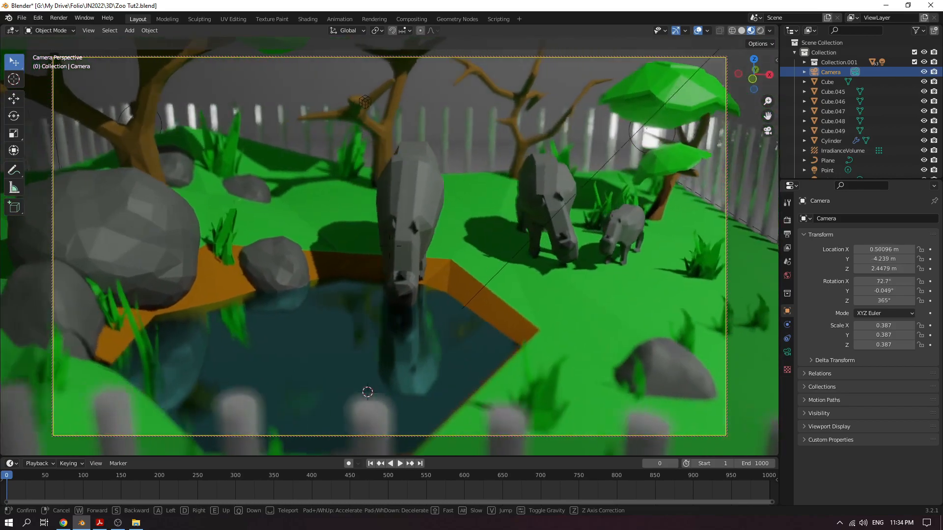
{"action": "key", "text": "a"}
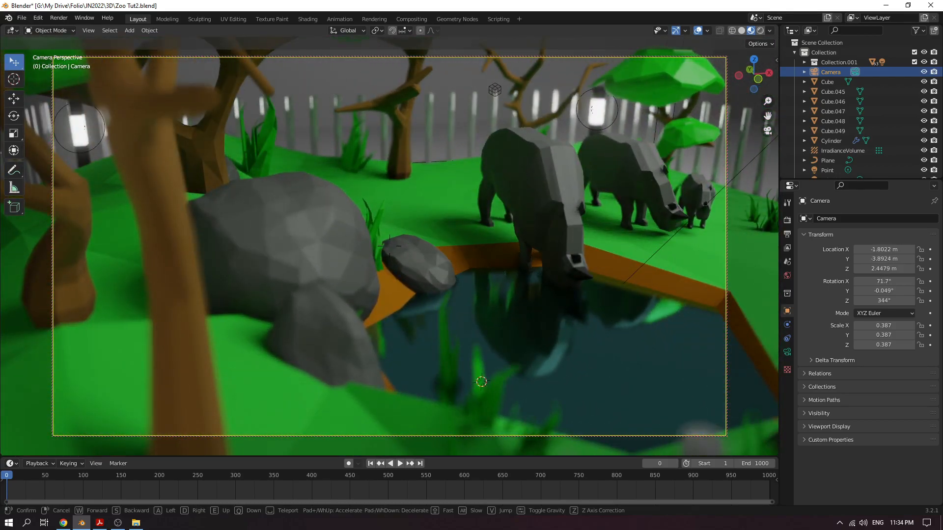
{"action": "key", "text": "Escape"}
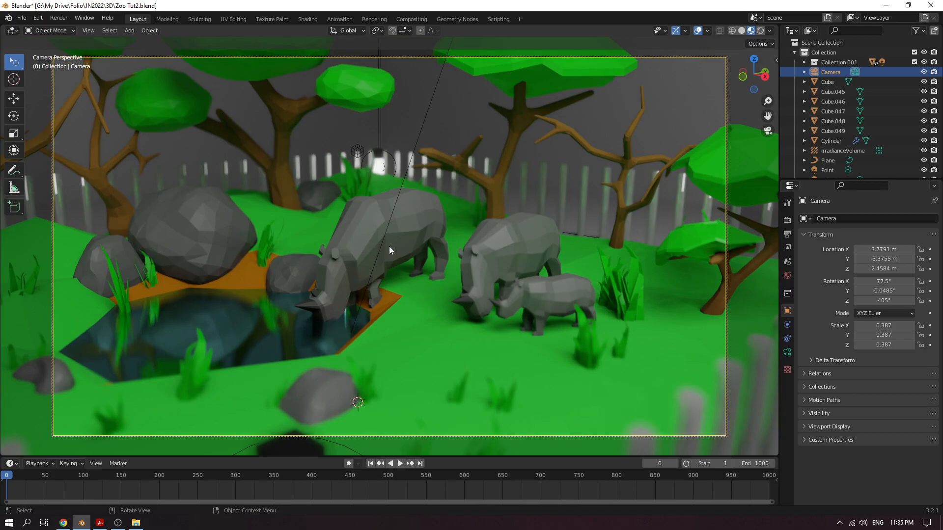
Reposition the camera to a side view of the three rhinos and pond, at about 2.5 m height
{"action": "middle_click_drag", "start_coordinate": [389, 246], "coordinate": [216, 129]}
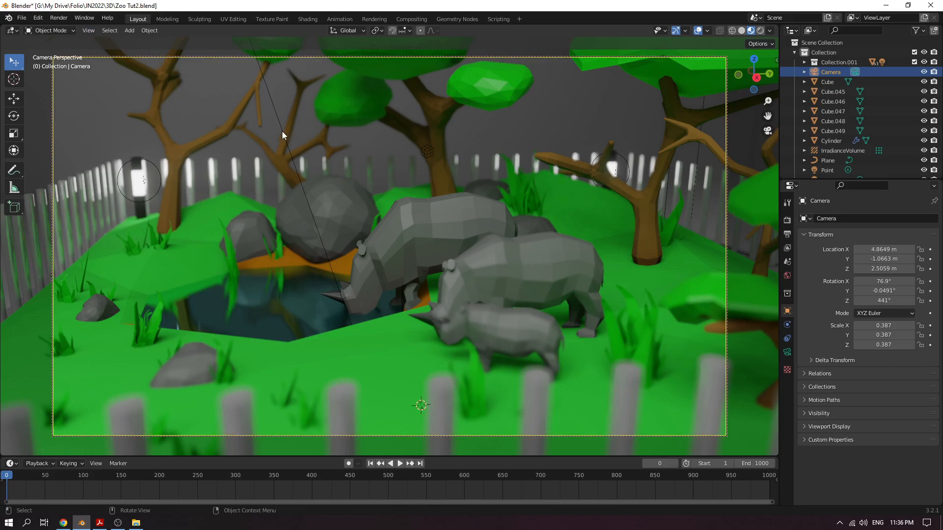
{"action": "left_click", "coordinate": [88, 31]}
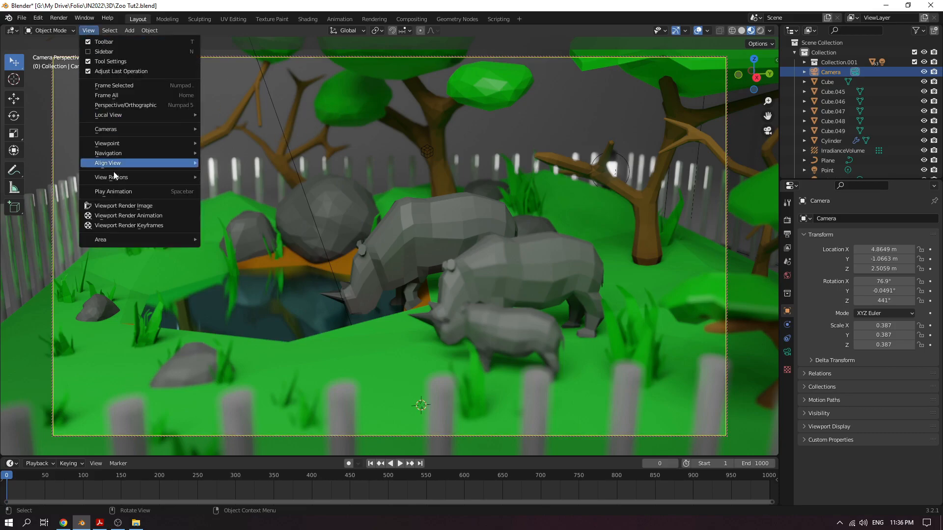
{"action": "mouse_move", "coordinate": [119, 152]}
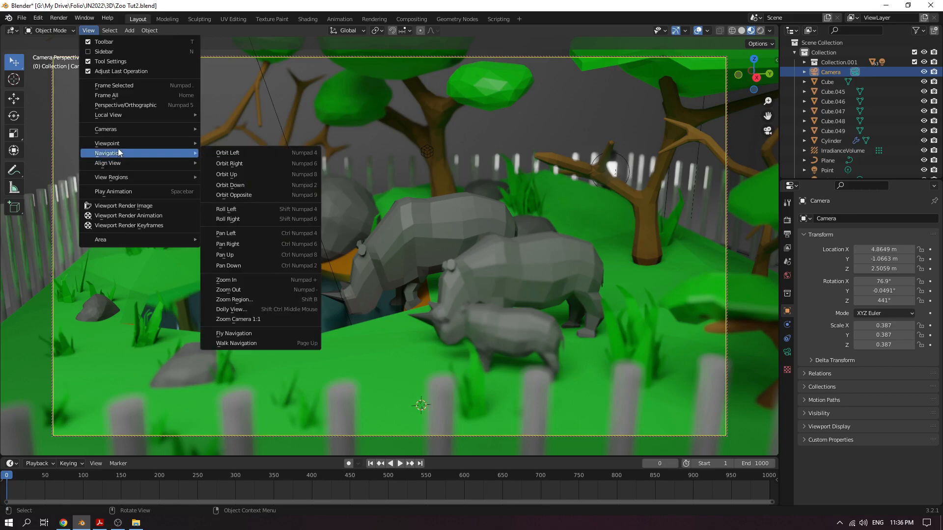
{"action": "left_click", "coordinate": [236, 342]}
{"action": "key", "text": "a"}
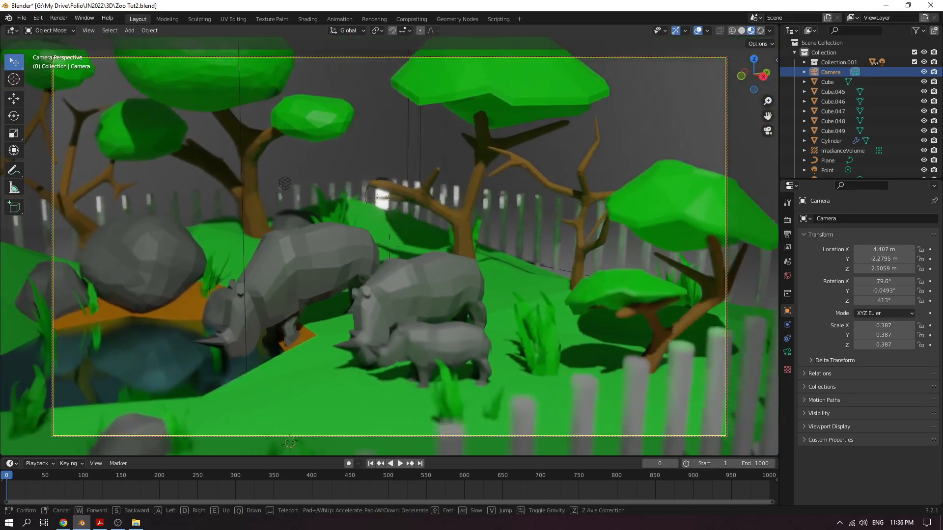
{"action": "key", "text": "a"}
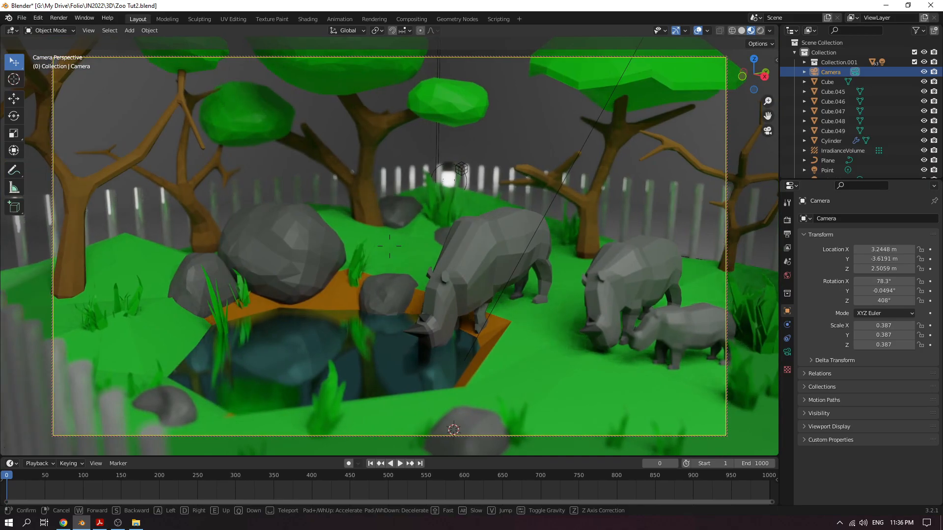
{"action": "key", "text": "Escape"}
Assign Page Up as the shortcut for Walk Navigation
{"action": "left_click", "coordinate": [110, 30]}
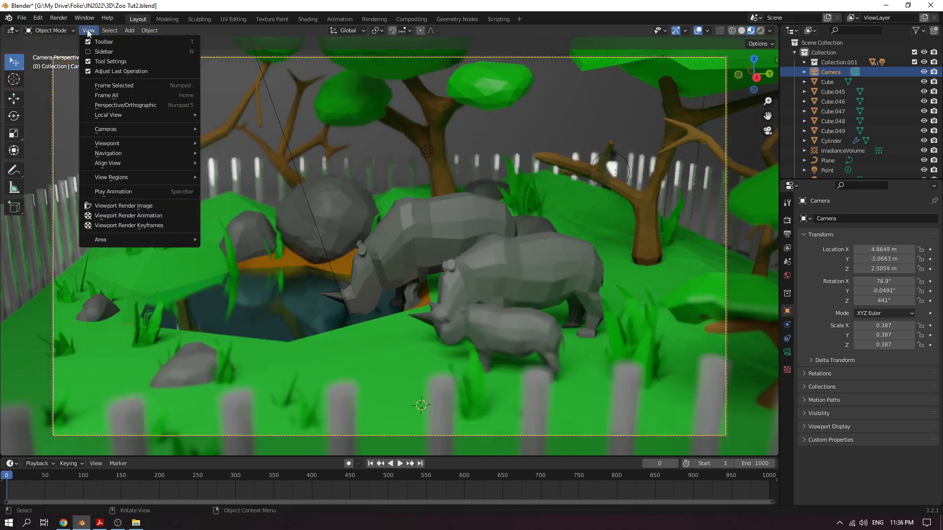
{"action": "mouse_move", "coordinate": [91, 32]}
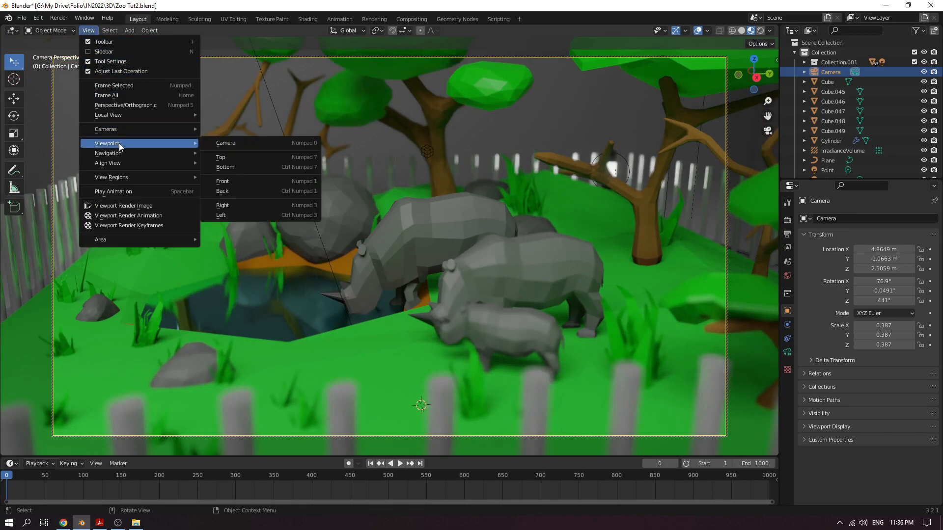
{"action": "mouse_move", "coordinate": [121, 152]}
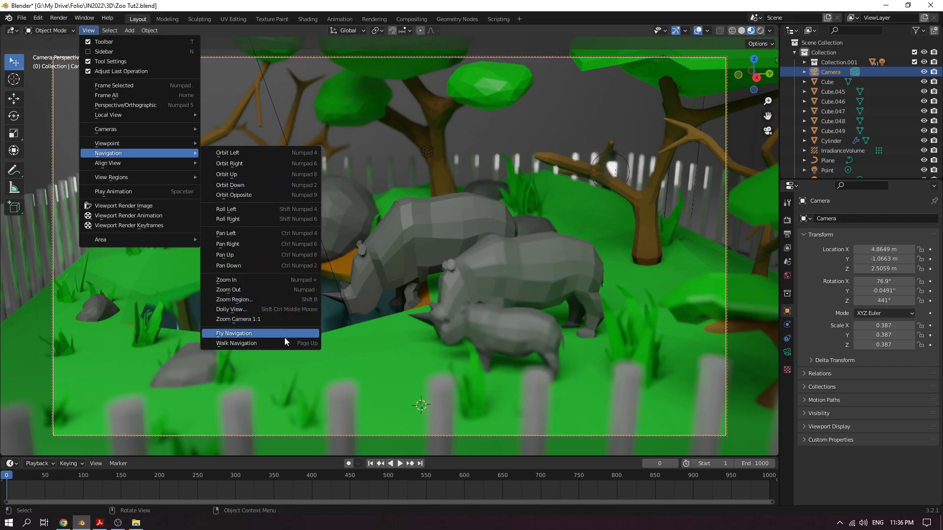
{"action": "right_click", "coordinate": [255, 342]}
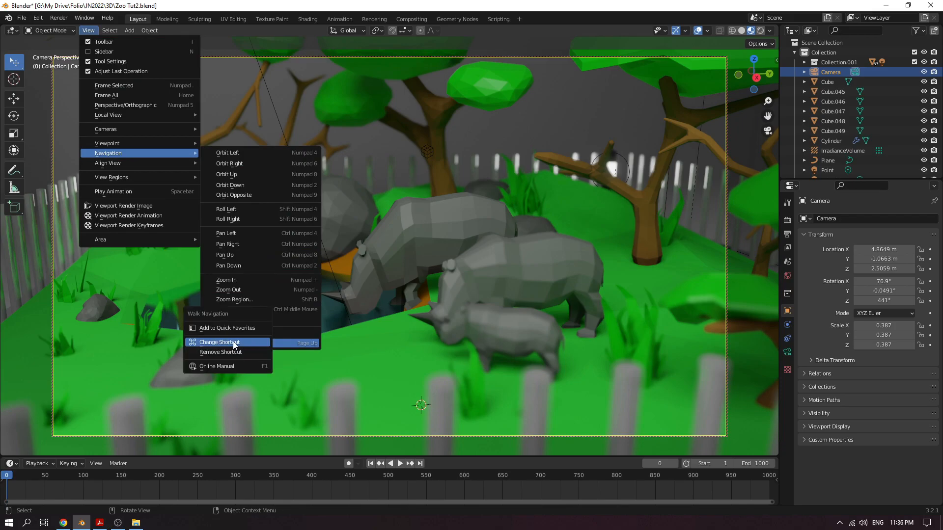
{"action": "left_click", "coordinate": [234, 343]}
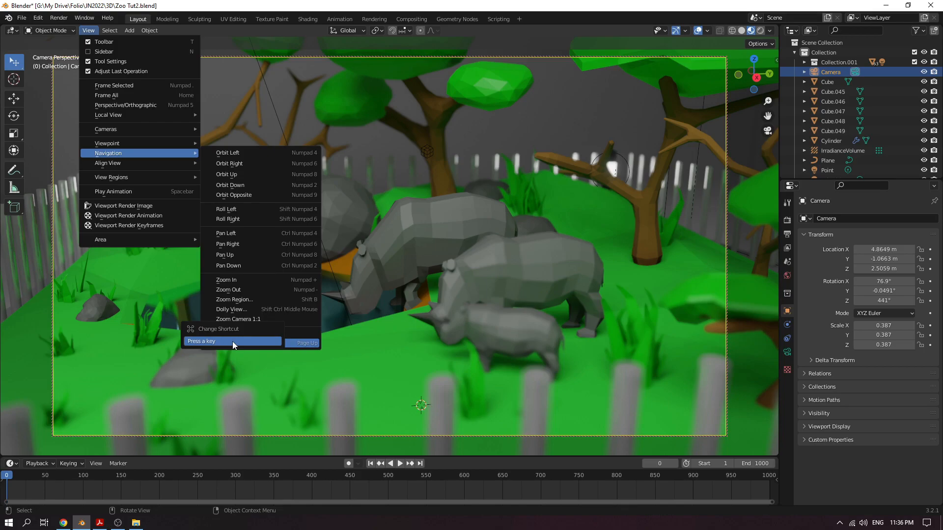
{"action": "key", "text": "Page_Up"}
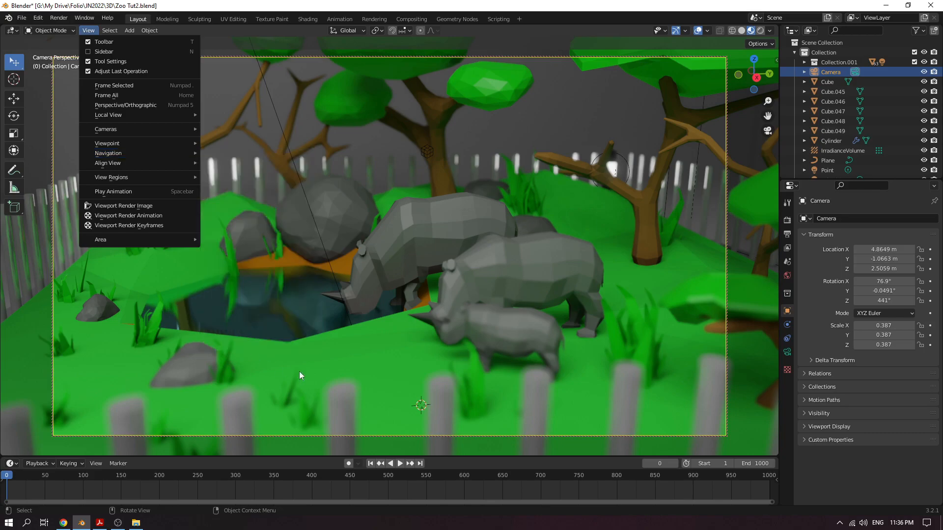
Select the camera and try walking it in close to the rhinos and back out past the fence
{"action": "left_click", "coordinate": [420, 301]}
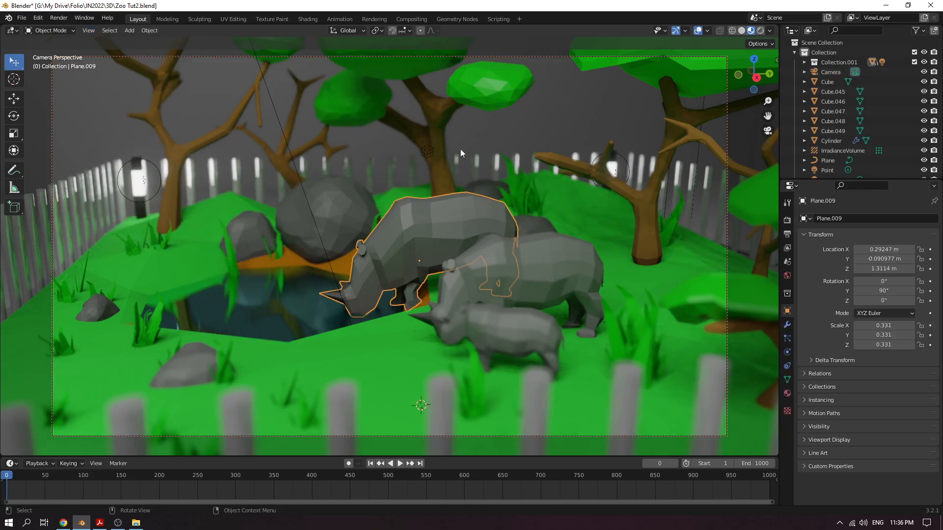
{"action": "left_click", "coordinate": [836, 71]}
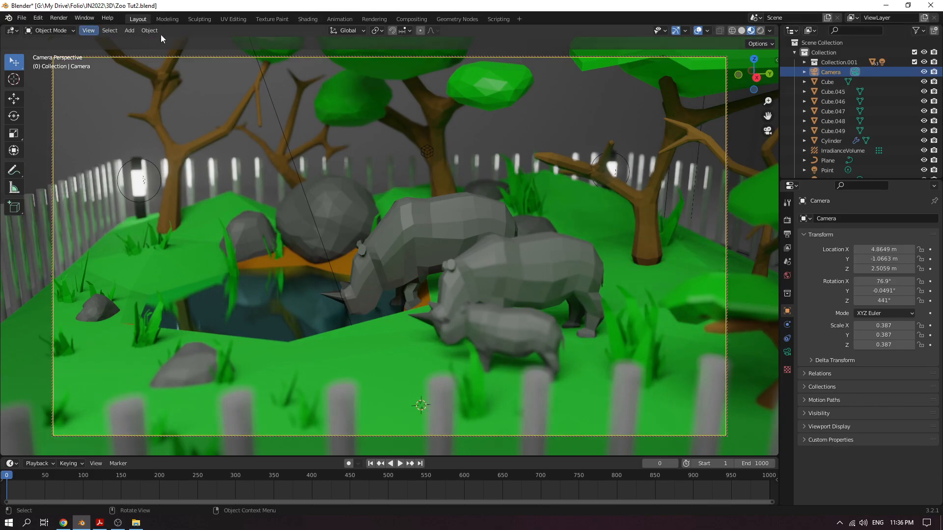
{"action": "key", "text": "shift+grave"}
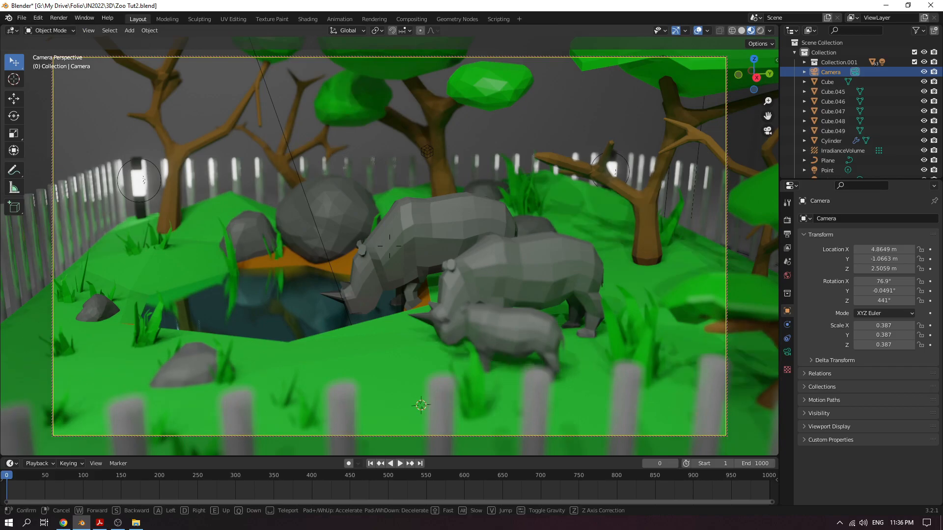
{"action": "key", "text": "w"}
{"action": "key", "text": "a"}
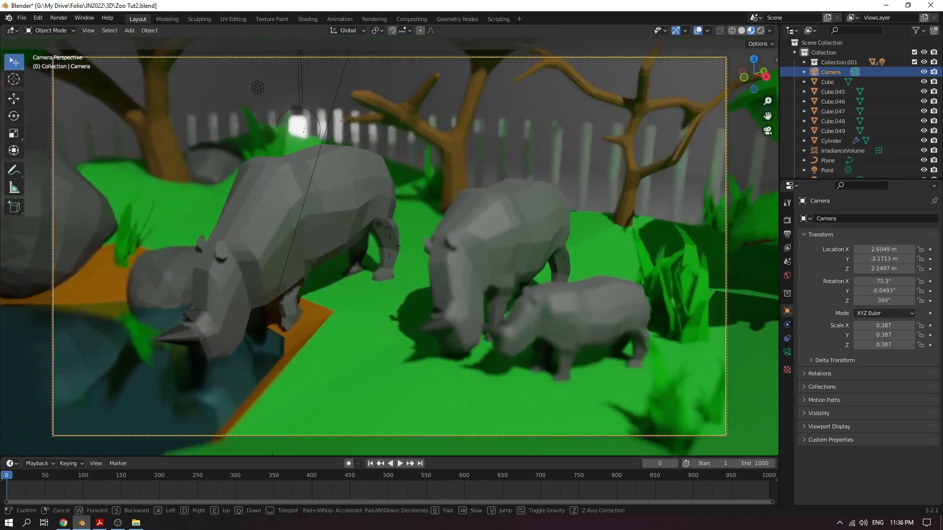
{"action": "key", "text": "d"}
{"action": "key", "text": "s"}
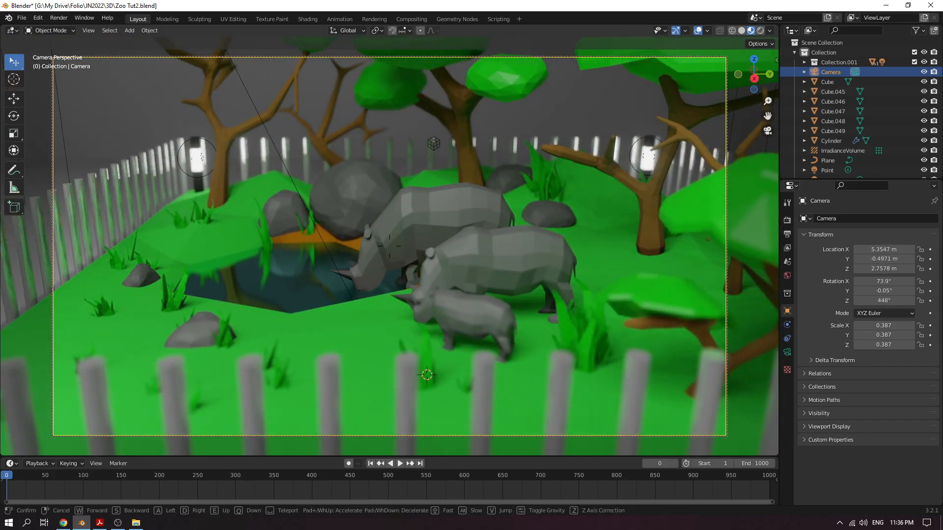
{"action": "key", "text": "w"}
{"action": "left_click", "coordinate": [398, 251]}
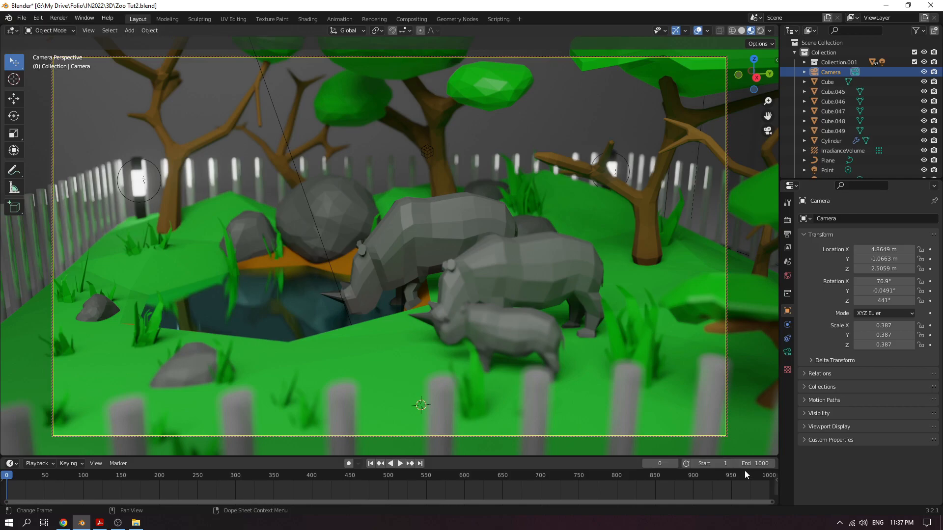
{"action": "left_click", "coordinate": [759, 464]}
{"action": "key", "text": "Return"}
{"action": "key", "text": "space"}
{"action": "left_click_drag", "start_coordinate": [213, 488], "coordinate": [773, 483]}
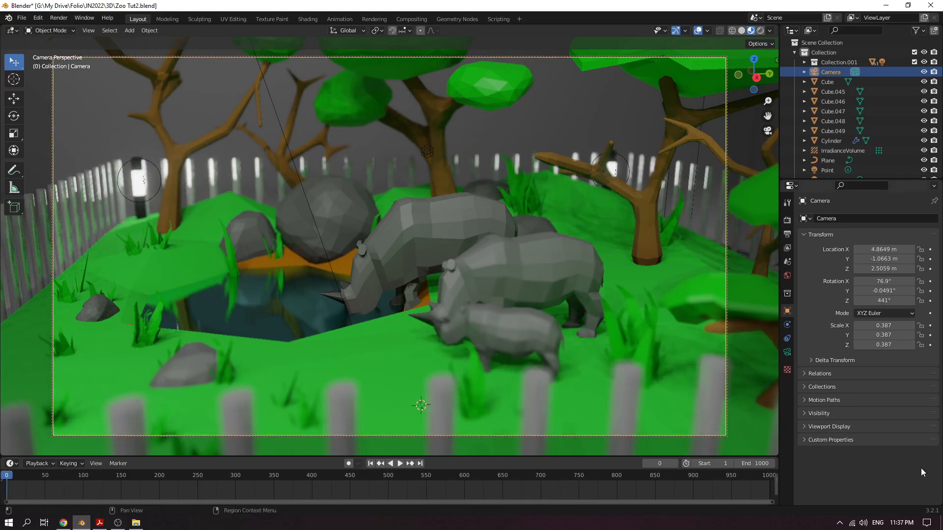
{"action": "left_click", "coordinate": [755, 464]}
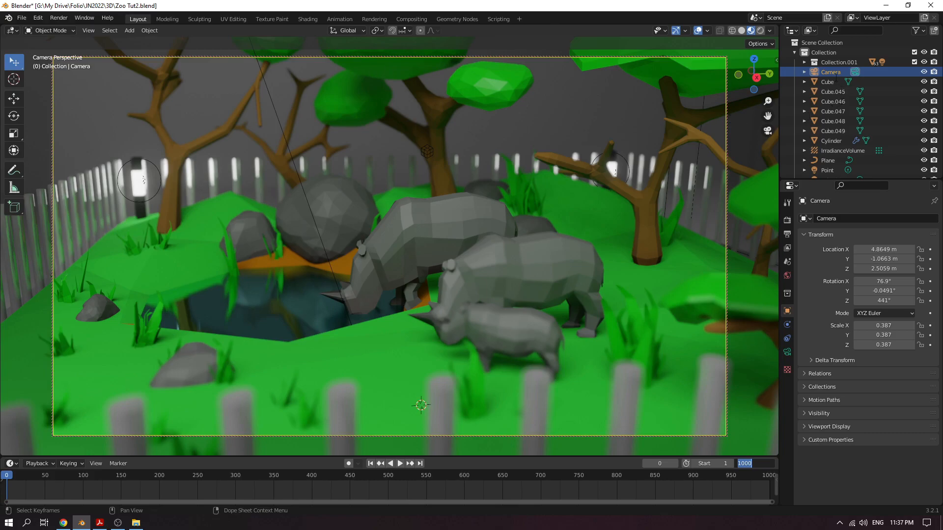
Pull the camera back to a corner view of the whole enclosure, at about 3.4 m height
{"action": "left_click", "coordinate": [825, 82]}
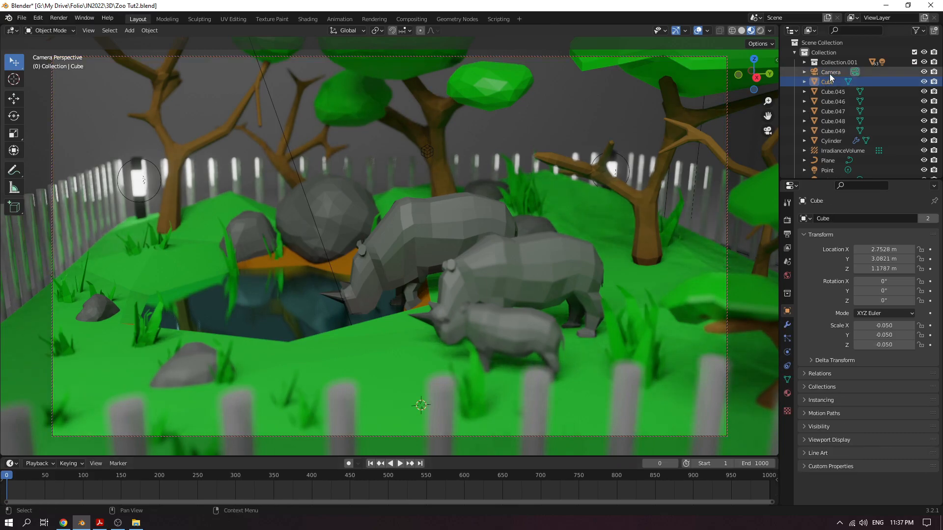
{"action": "left_click", "coordinate": [830, 73]}
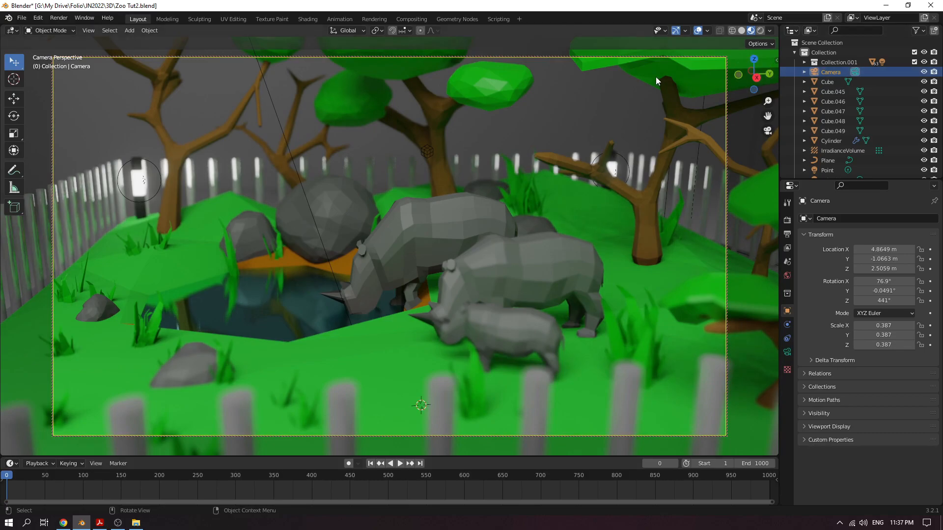
{"action": "scroll", "coordinate": [608, 252], "scroll_direction": "down", "scroll_amount": 10}
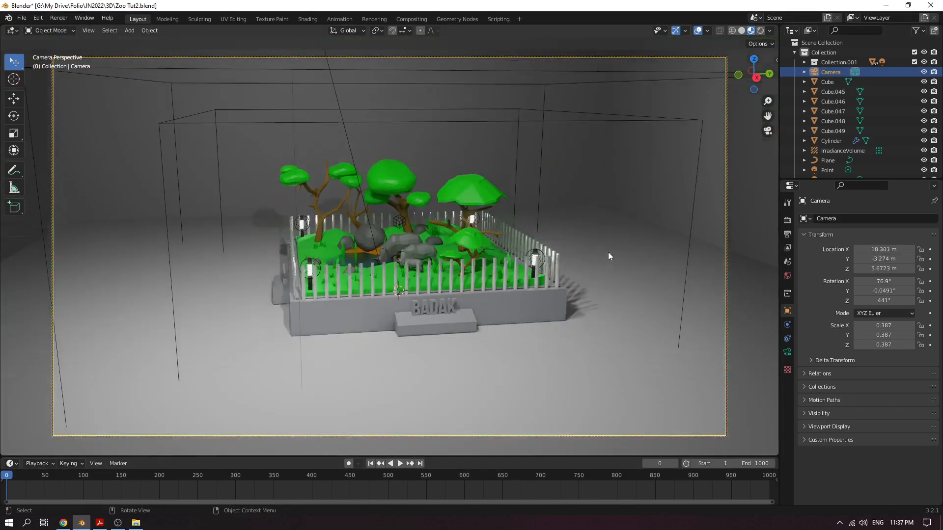
{"action": "middle_click_drag", "start_coordinate": [608, 252], "coordinate": [650, 248]}
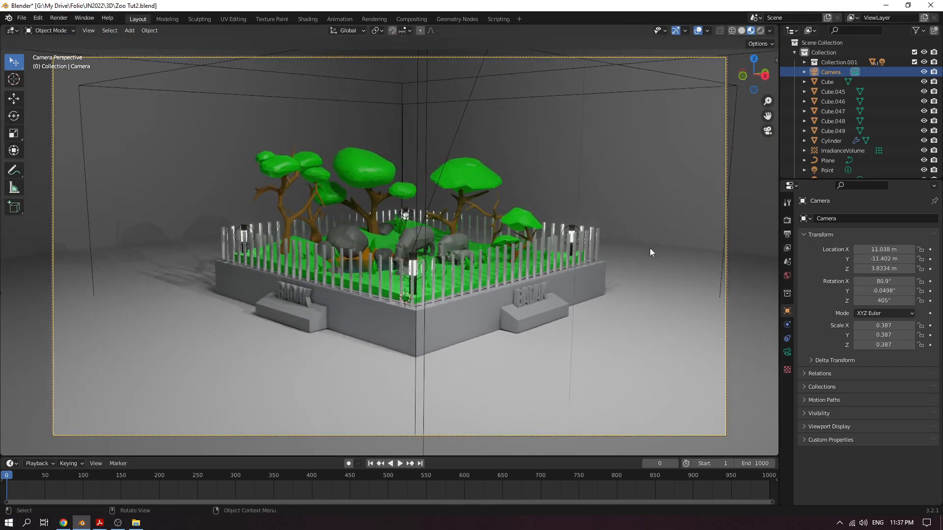
{"action": "scroll", "coordinate": [650, 249], "scroll_direction": "up", "scroll_amount": 2}
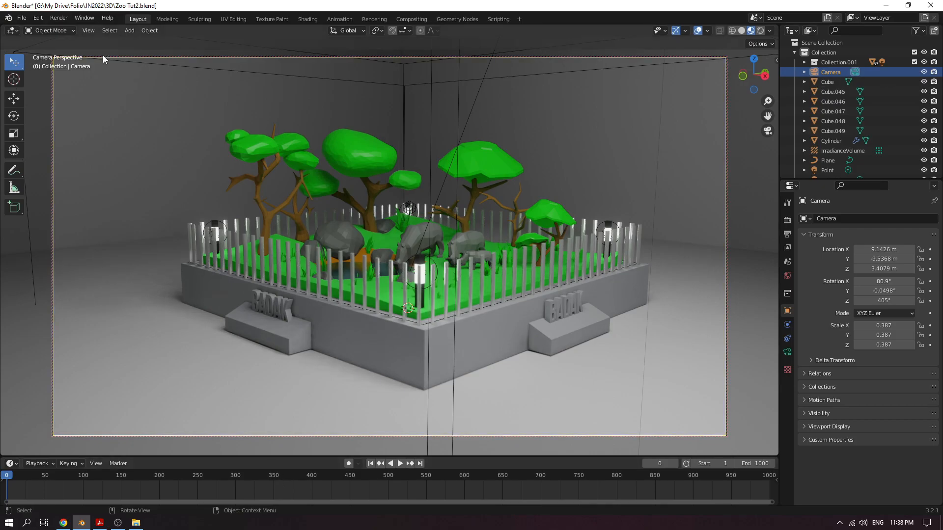
Enable auto keying and start playing the timeline to record the camera's movement
{"action": "left_click", "coordinate": [91, 33]}
{"action": "mouse_move", "coordinate": [118, 154]}
{"action": "left_click", "coordinate": [349, 463]}
{"action": "key", "text": "space"}
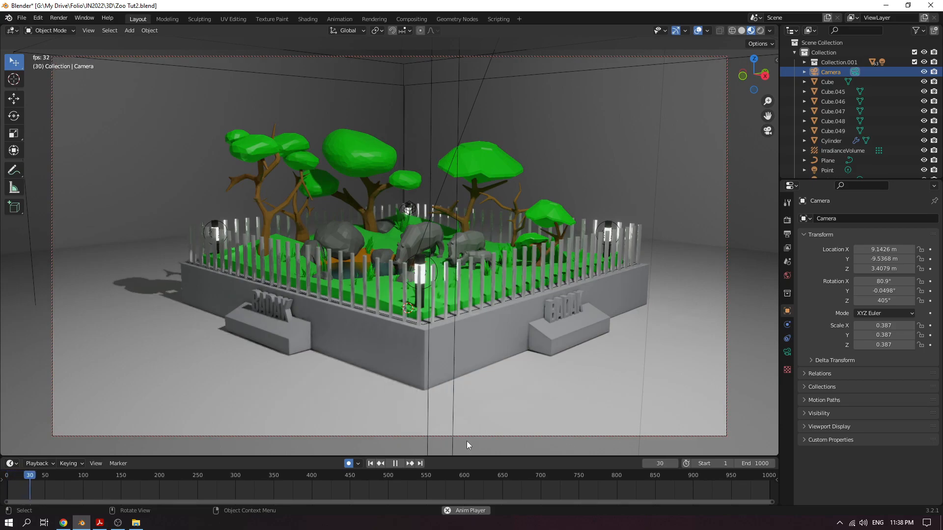
Record the camera walking toward the fence and along the side with the BADAK sign to the next corner
{"action": "key", "text": "shift+grave"}
{"action": "key", "text": "w"}
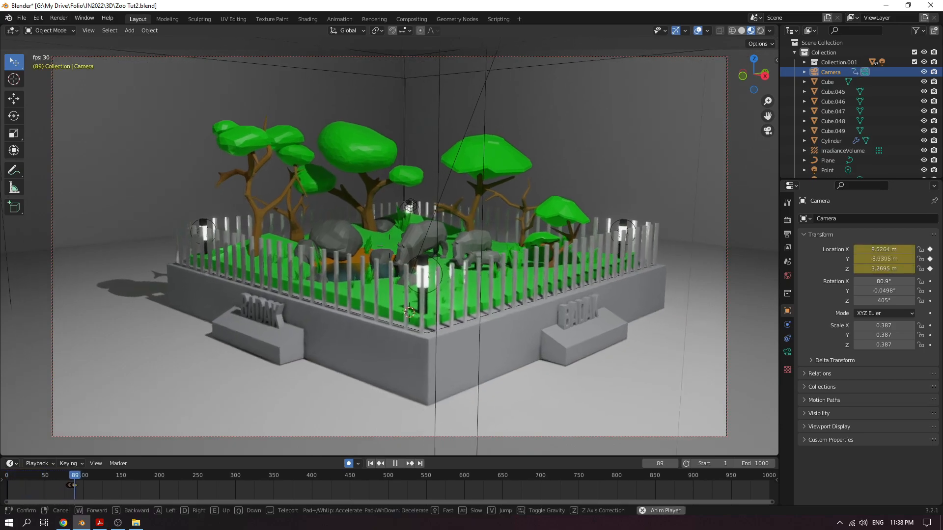
{"action": "key", "text": "a"}
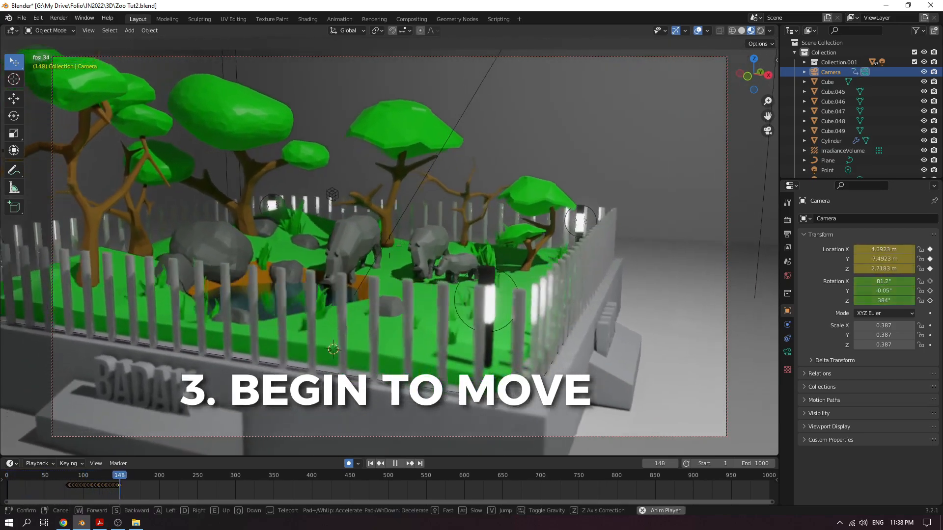
{"action": "key", "text": "w"}
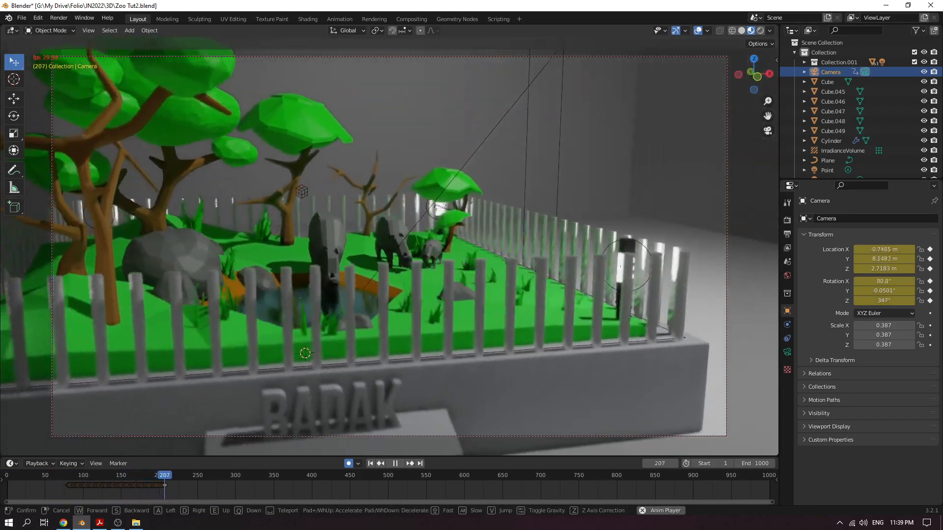
{"action": "key", "text": "w"}
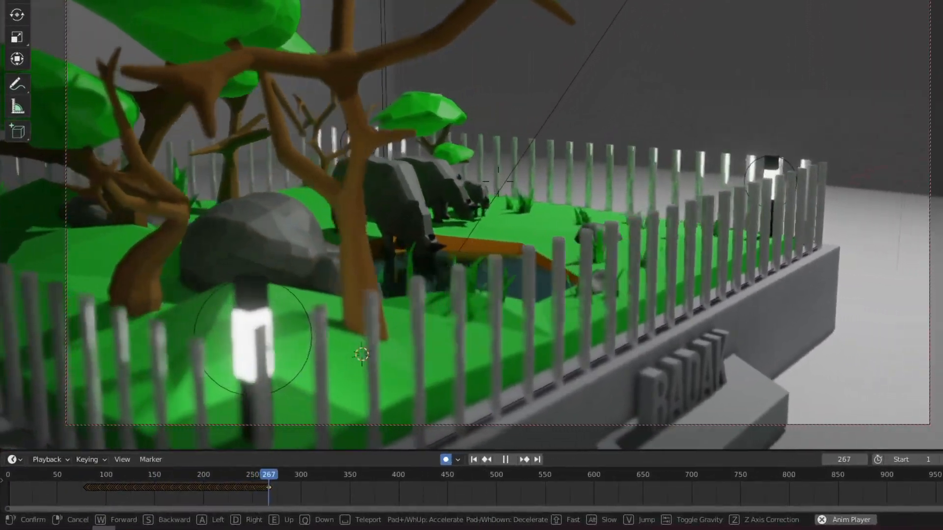
Continue the recorded walk around behind the trees and in past the rocks to a close view of the rhinos at the pond
{"action": "key", "text": "w"}
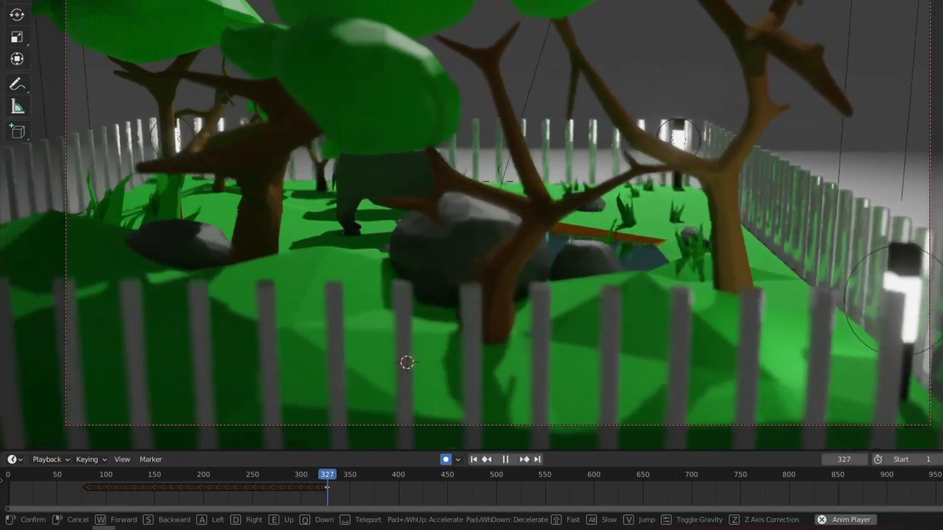
{"action": "key", "text": "w"}
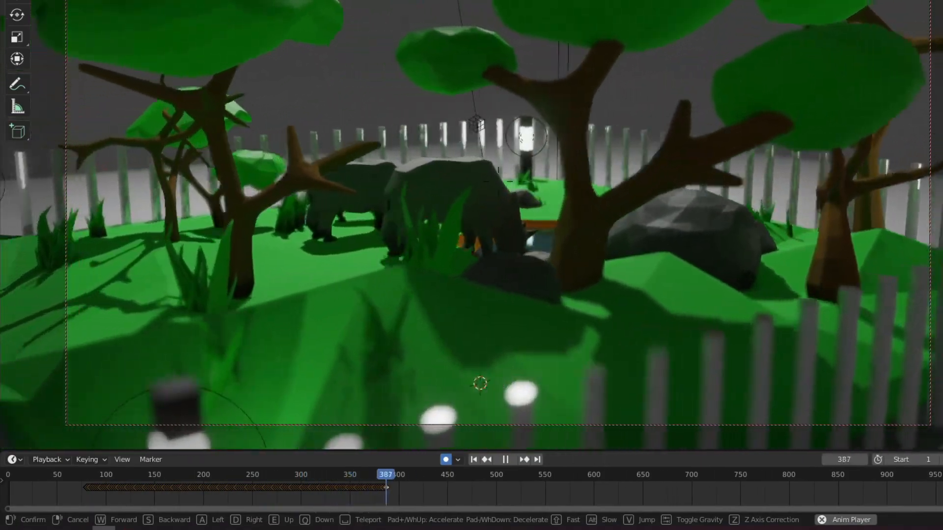
{"action": "key", "text": "w"}
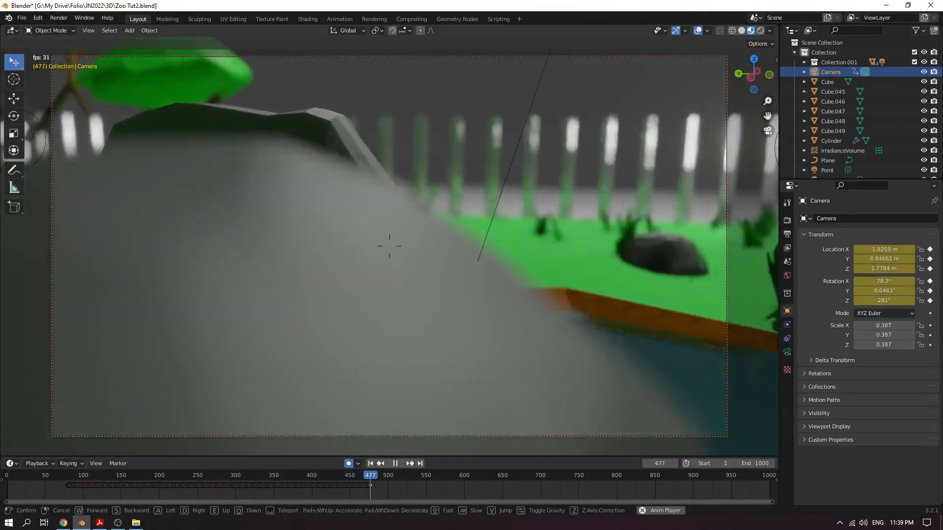
{"action": "key", "text": "w"}
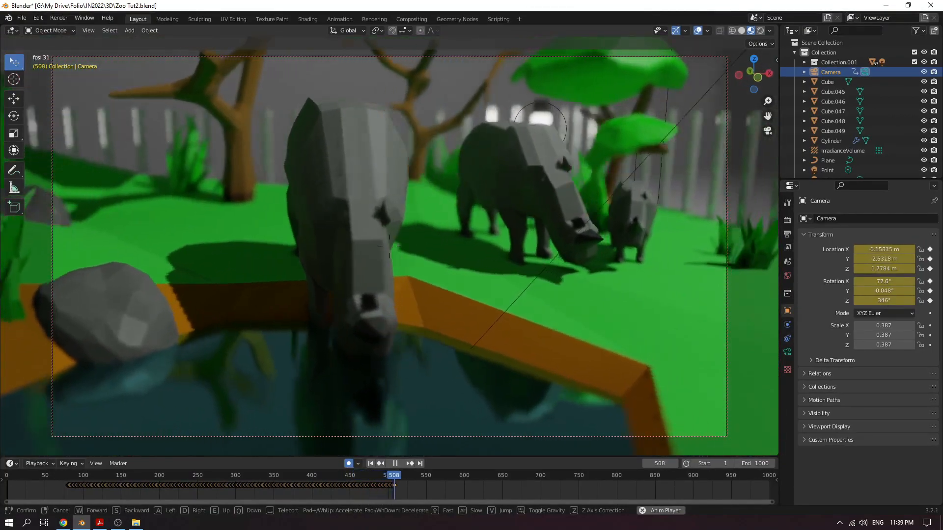
Back the camera out past the fence and sweep it around the corner to face the BADAK sign, at about 2.7 m height
{"action": "key", "text": "s"}
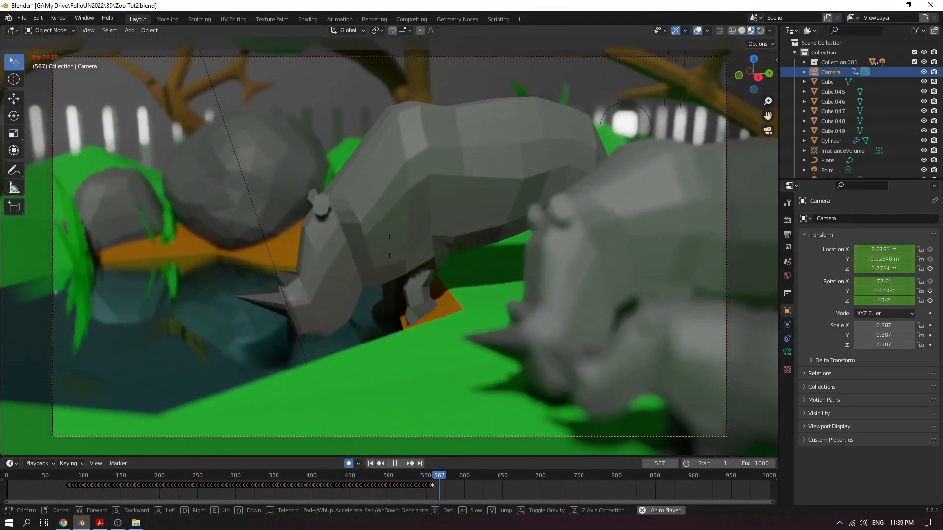
{"action": "key", "text": "s"}
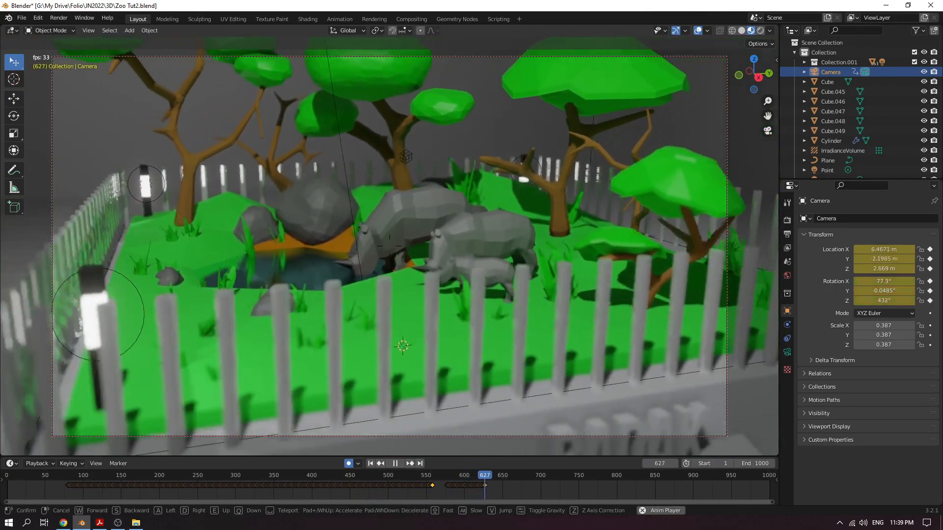
{"action": "key", "text": "w"}
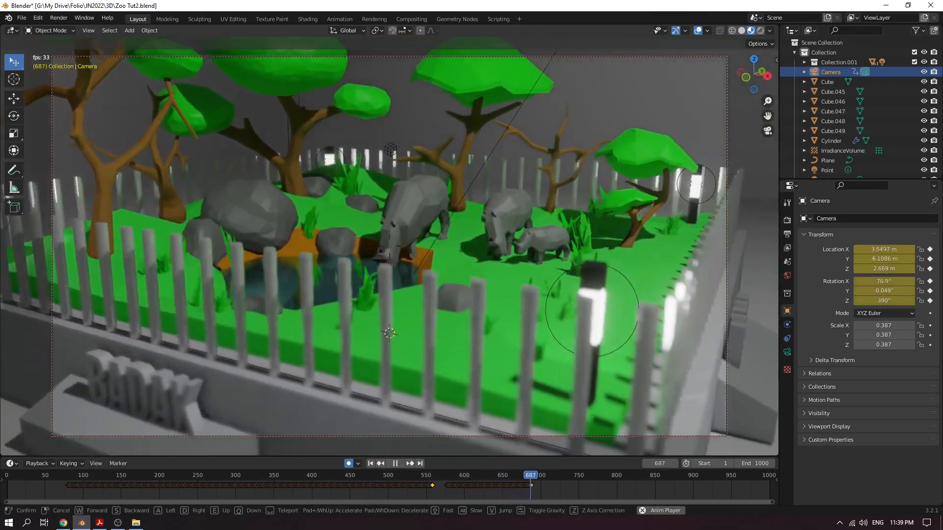
{"action": "key", "text": "a"}
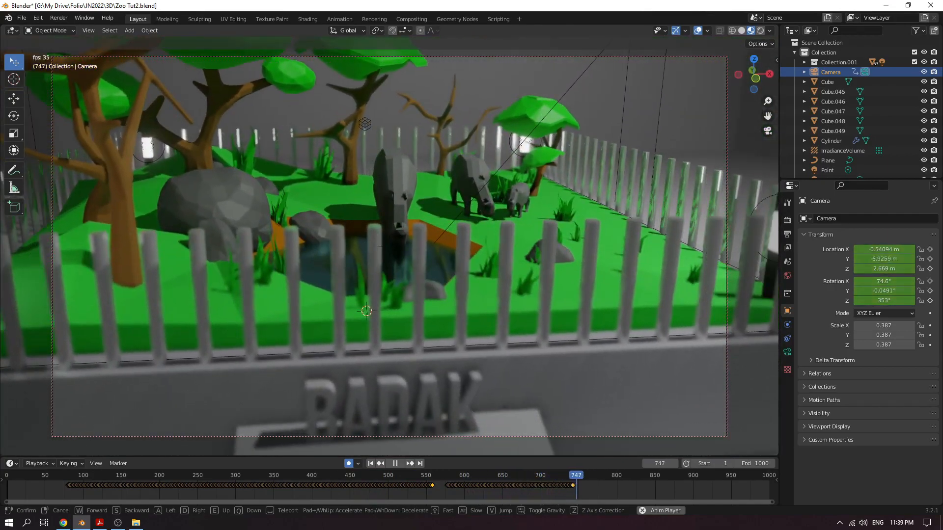
Confirm the walk and stop the recording, then return the timeline to frame 0
{"action": "left_click", "coordinate": [390, 246]}
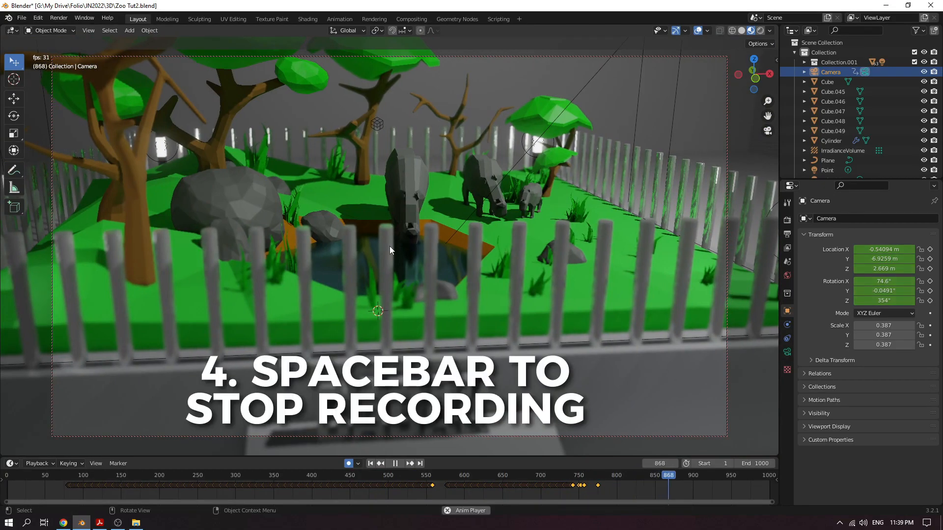
{"action": "key", "text": "space"}
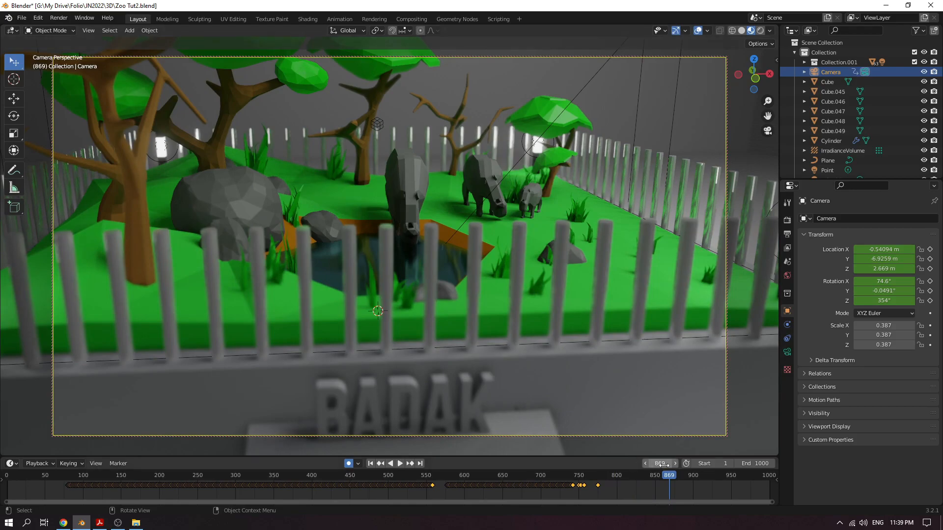
{"action": "left_click_drag", "start_coordinate": [670, 476], "coordinate": [6, 485]}
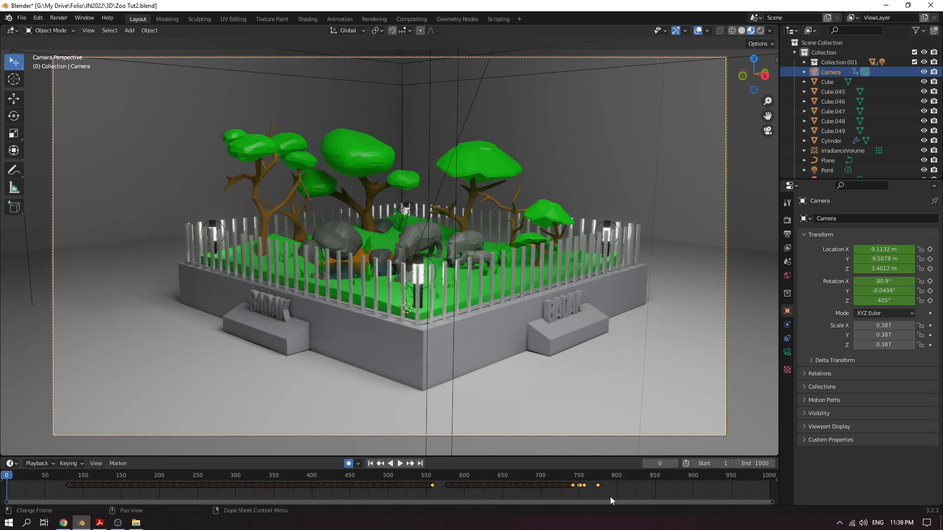
Play back the recorded camera move from frame 0 to review its path around the enclosure
{"action": "key", "text": "space"}
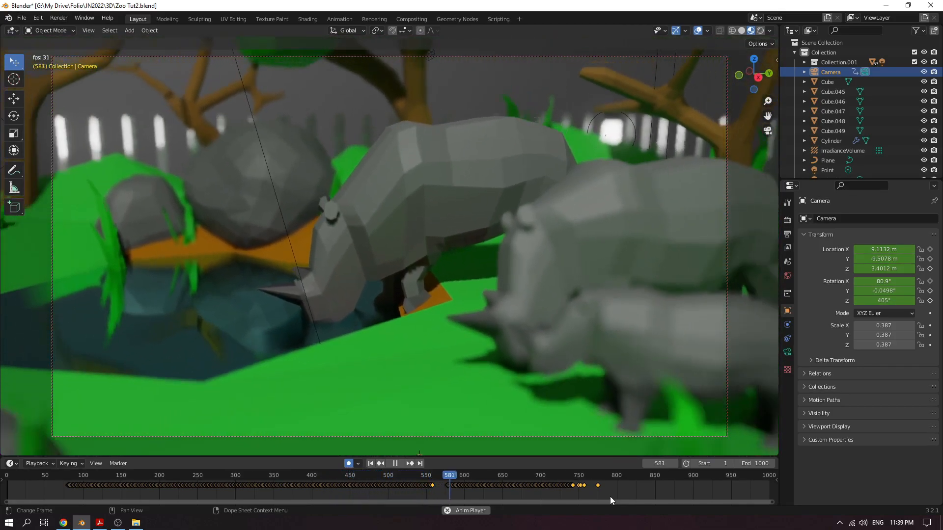
{"action": "key", "text": "space"}
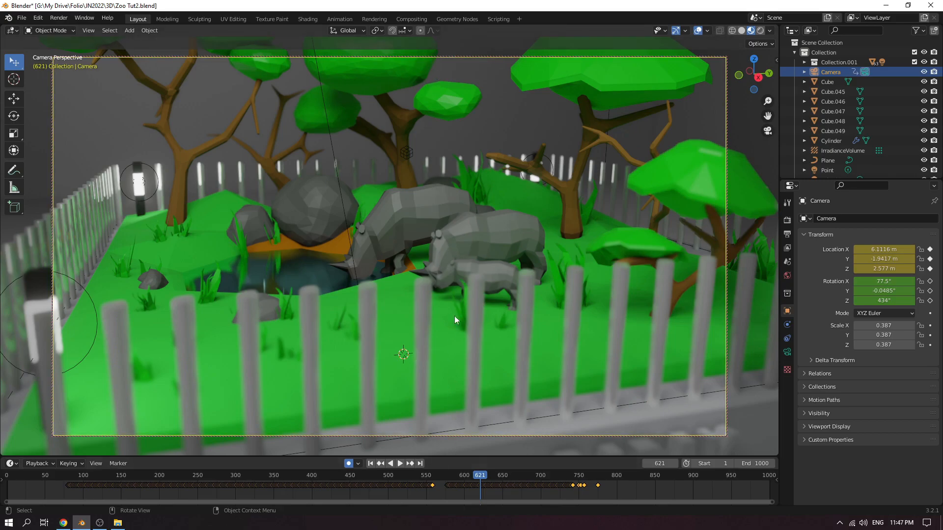
Split the 3D viewport vertically into two areas side by side
{"action": "right_click", "coordinate": [446, 457]}
{"action": "key", "text": "Escape"}
{"action": "right_click", "coordinate": [441, 458]}
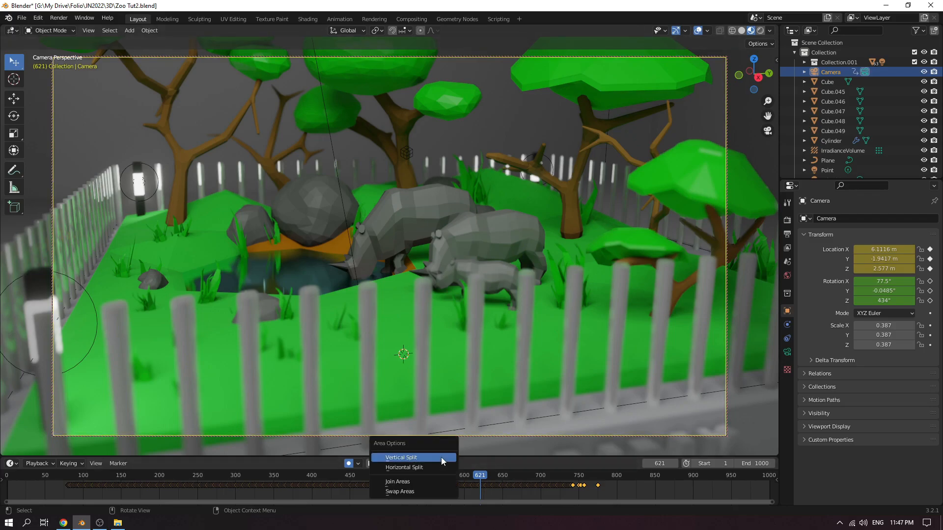
{"action": "left_click", "coordinate": [434, 458]}
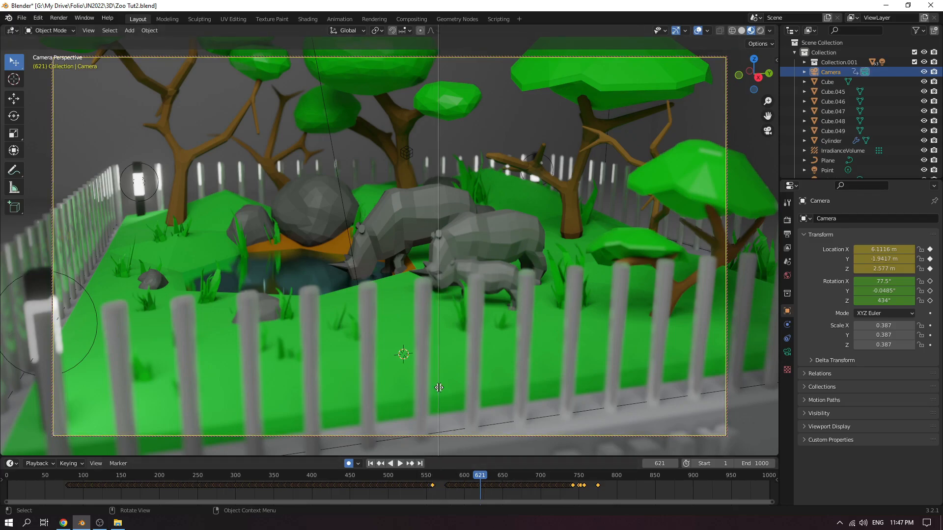
{"action": "left_click", "coordinate": [427, 346]}
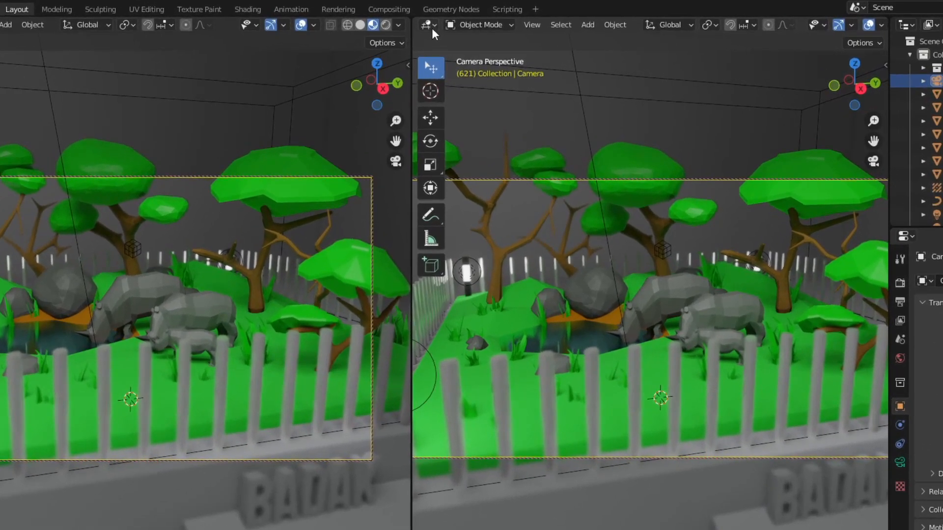
Change the new area to a Graph Editor and widen the camera viewport beside it
{"action": "left_click", "coordinate": [440, 31]}
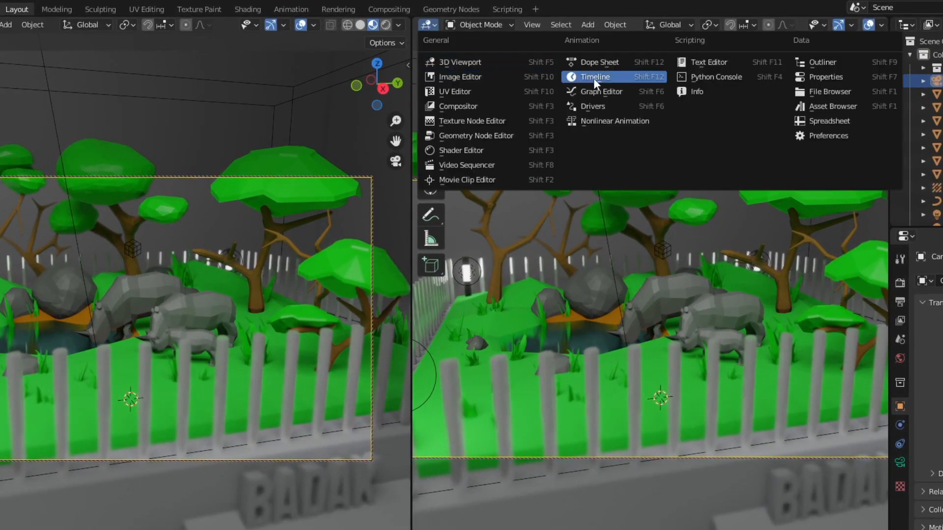
{"action": "left_click", "coordinate": [594, 91]}
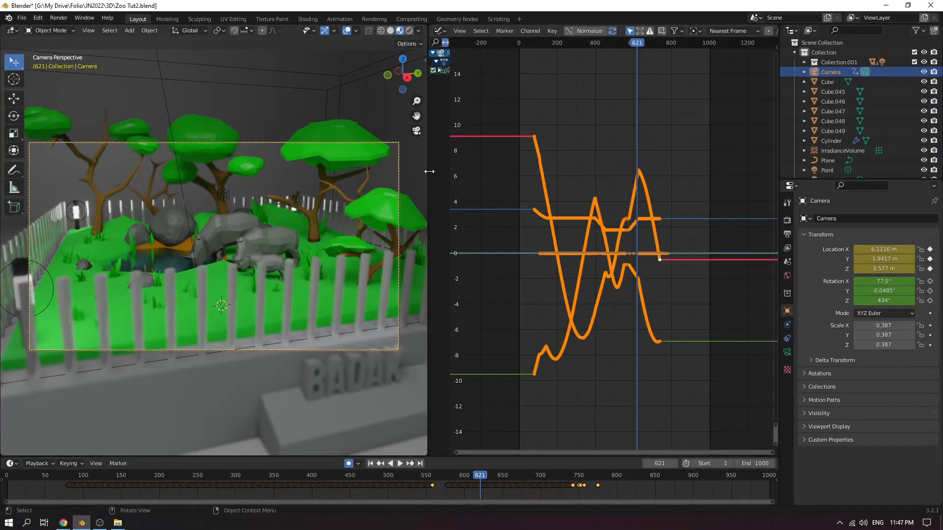
{"action": "left_click_drag", "start_coordinate": [414, 216], "coordinate": [413, 217]}
{"action": "left_click_drag", "start_coordinate": [430, 171], "coordinate": [541, 183]}
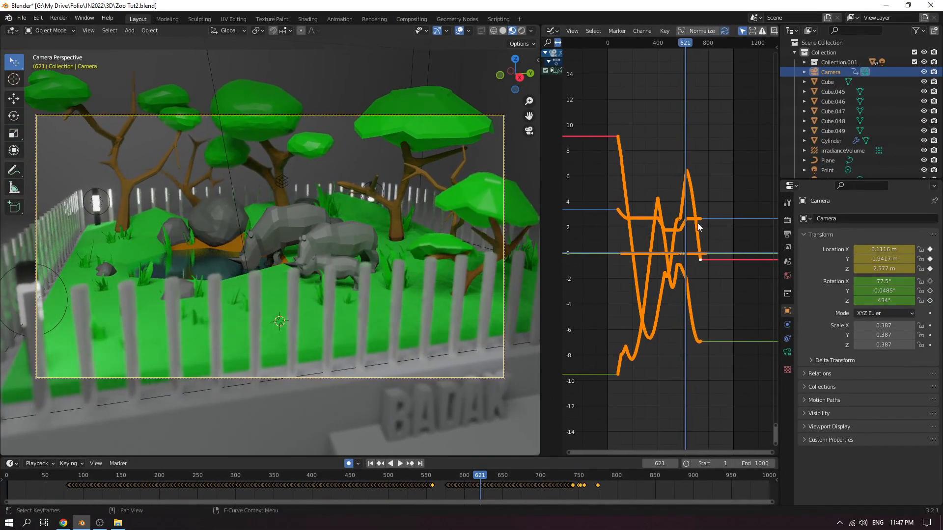
Move the playhead to frame 2 and apply Smooth Keys to all of the camera's F-curves
{"action": "left_click_drag", "start_coordinate": [688, 48], "coordinate": [608, 66]}
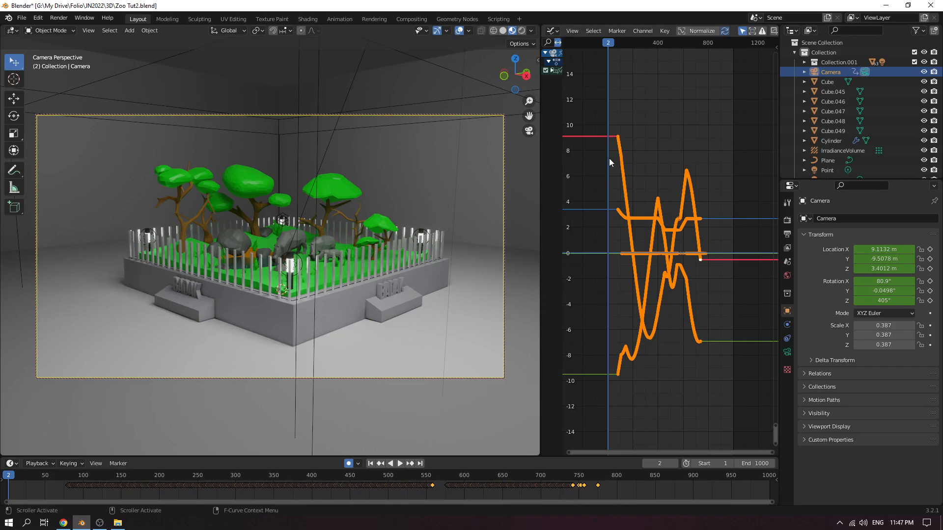
{"action": "left_click", "coordinate": [664, 31]}
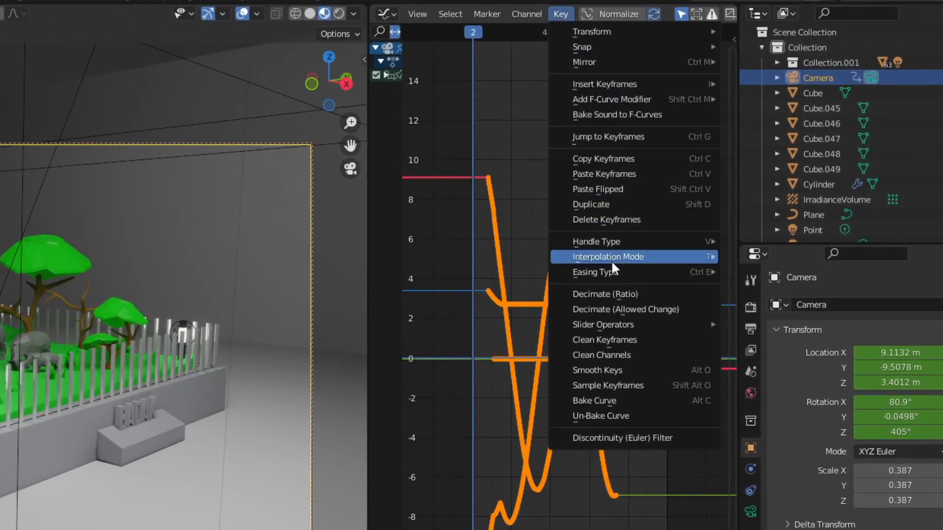
{"action": "left_click", "coordinate": [633, 385]}
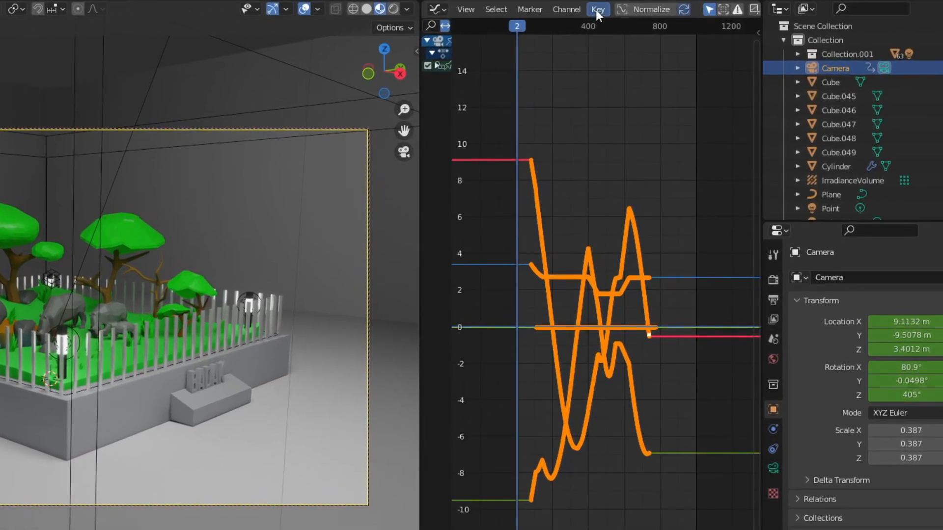
{"action": "left_click", "coordinate": [597, 10]}
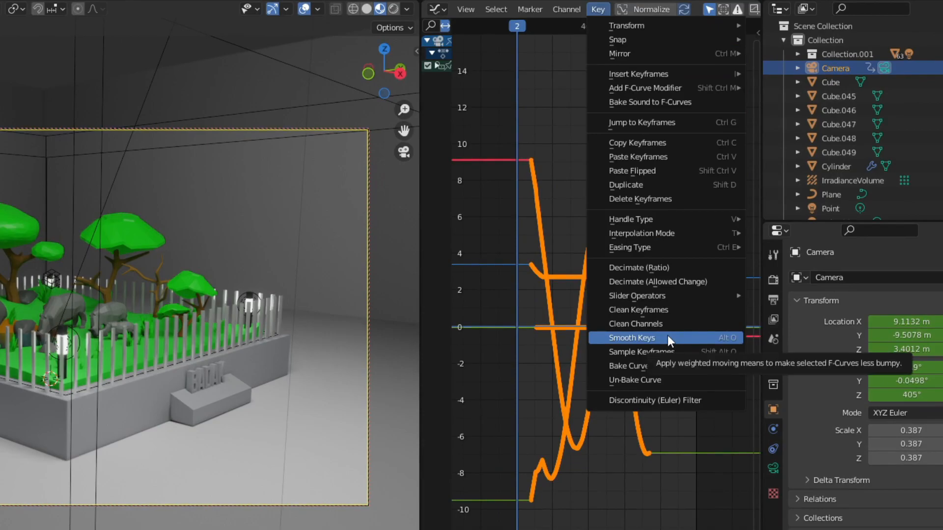
{"action": "left_click", "coordinate": [707, 341]}
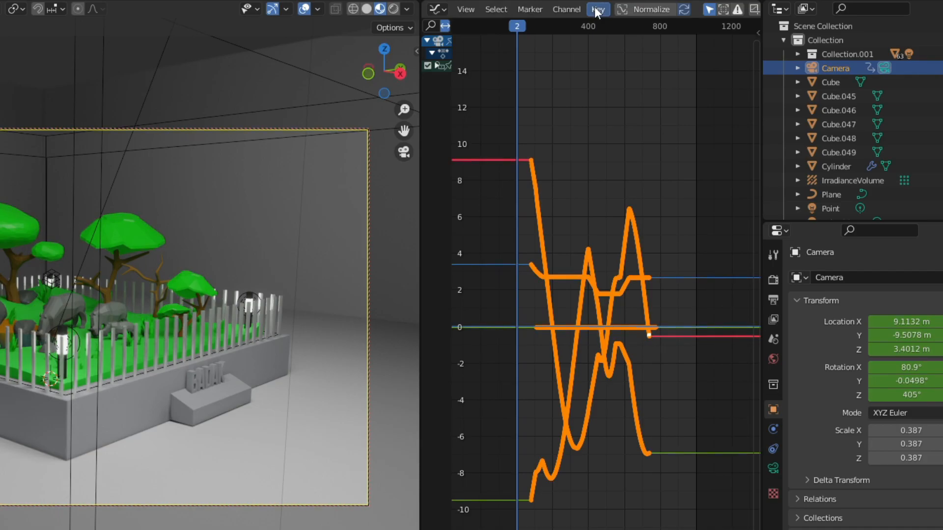
{"action": "left_click", "coordinate": [598, 10]}
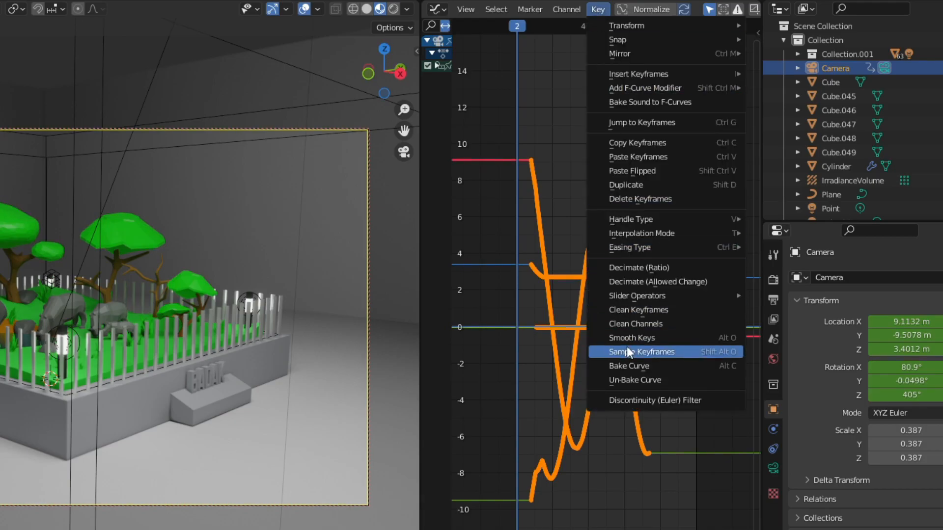
{"action": "left_click", "coordinate": [627, 346]}
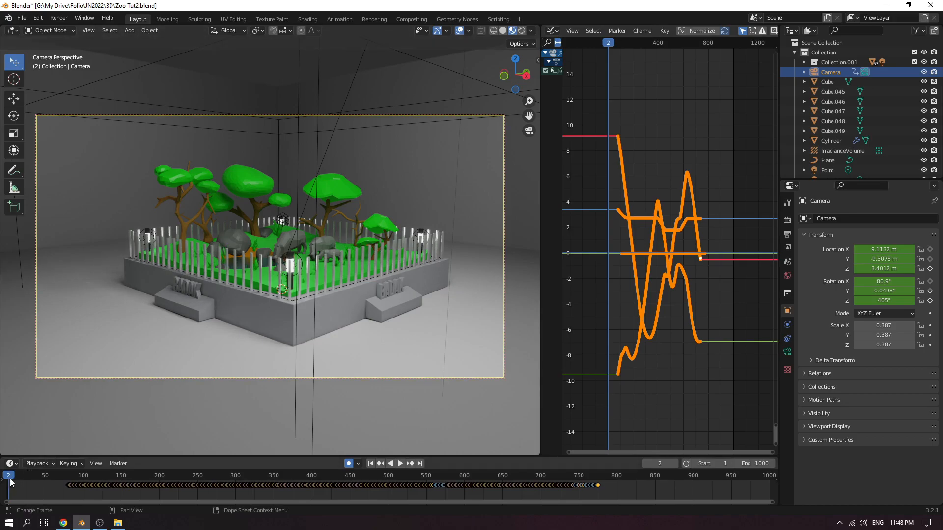
Play the smoothed camera animation and scrub the timeline to its first and last keyframes
{"action": "key", "text": "space"}
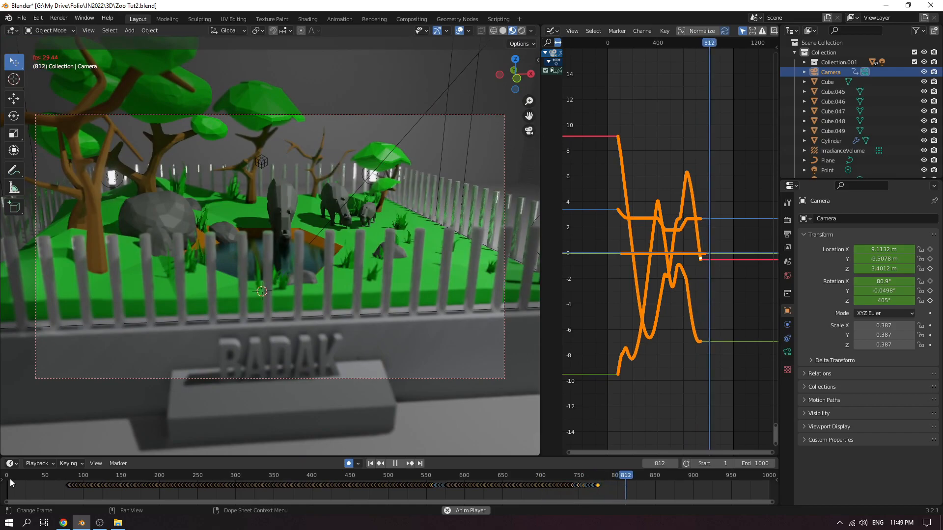
{"action": "key", "text": "space"}
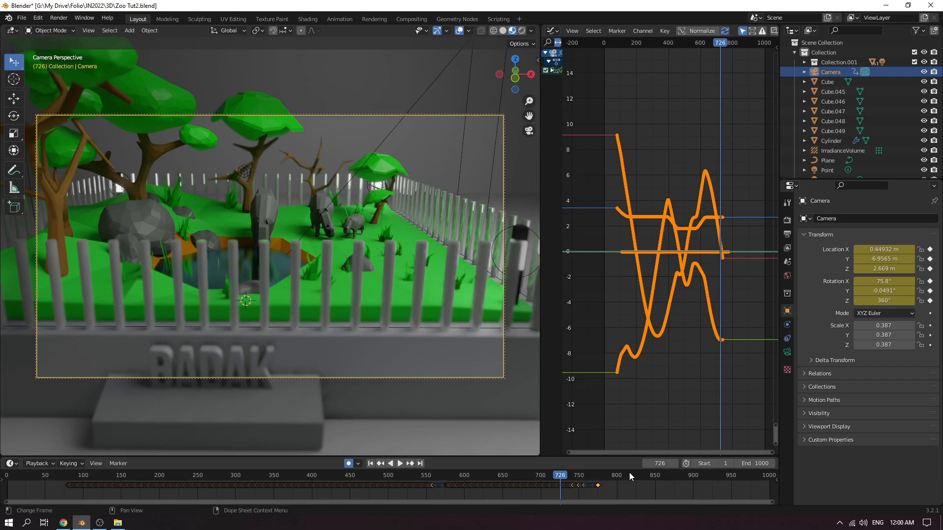
{"action": "left_click_drag", "start_coordinate": [558, 479], "coordinate": [63, 478]}
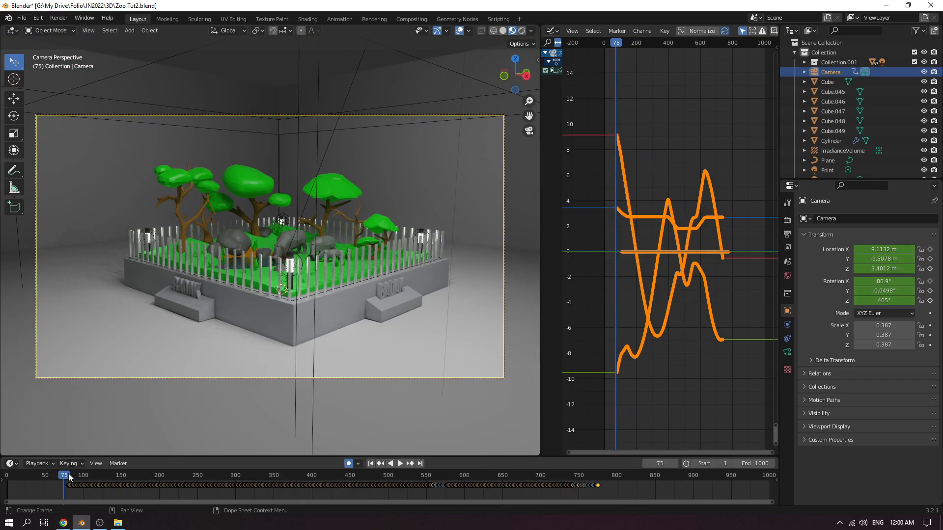
{"action": "key", "text": "space"}
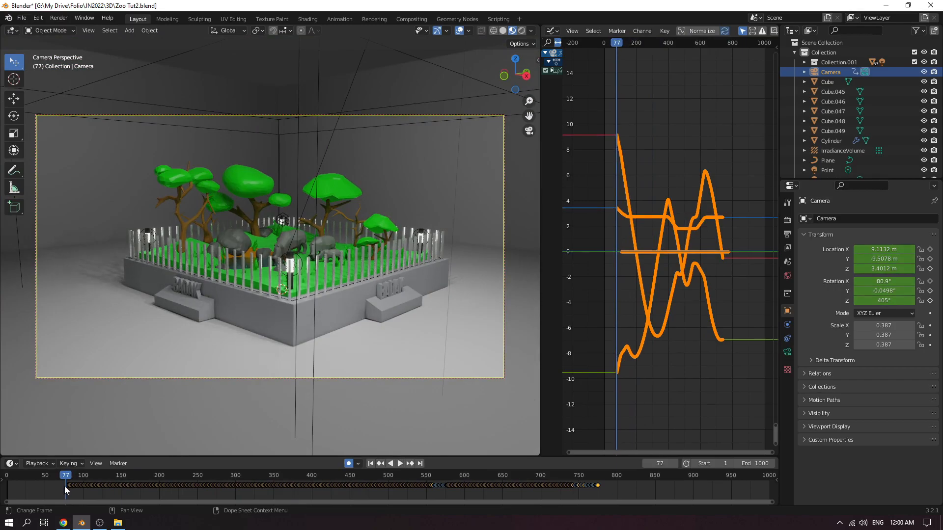
{"action": "left_click", "coordinate": [64, 479]}
{"action": "left_click_drag", "start_coordinate": [67, 477], "coordinate": [602, 511]}
{"action": "key", "text": "space"}
{"action": "left_click", "coordinate": [601, 481]}
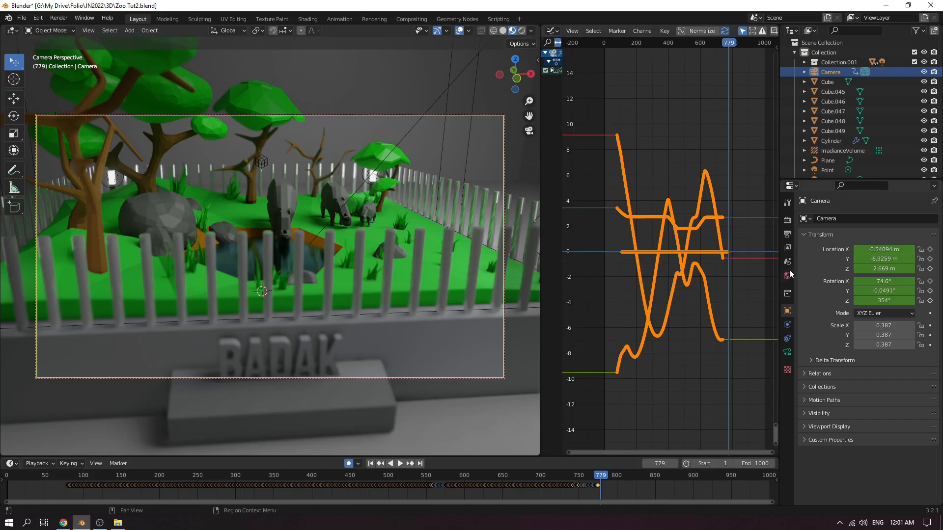
Return the playhead to the first camera keyframe and set the output's start frame to 75
{"action": "left_click", "coordinate": [789, 235]}
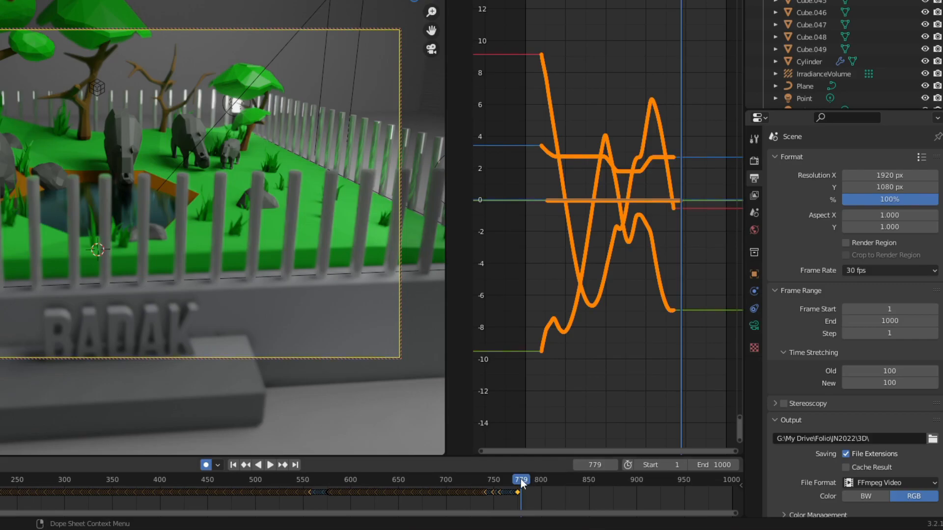
{"action": "left_click_drag", "start_coordinate": [521, 483], "coordinate": [0, 483]}
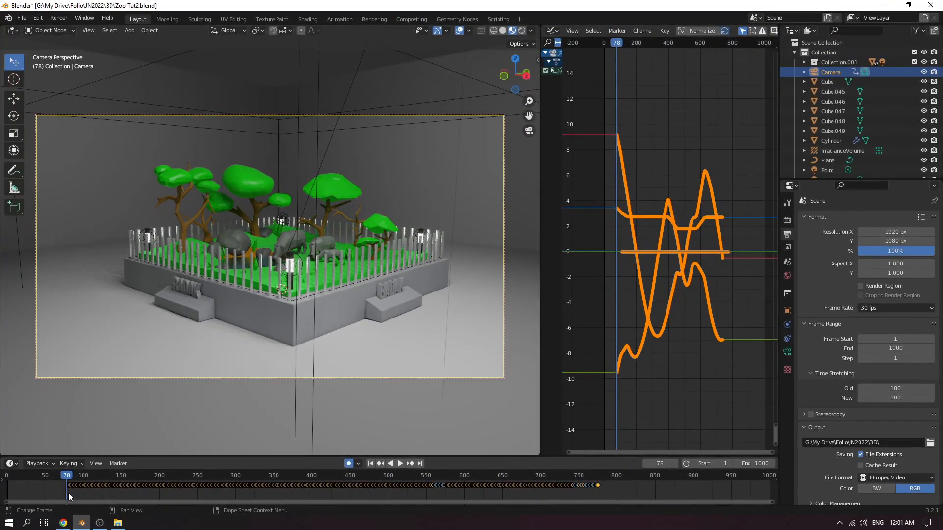
{"action": "left_click_drag", "start_coordinate": [69, 478], "coordinate": [64, 478]}
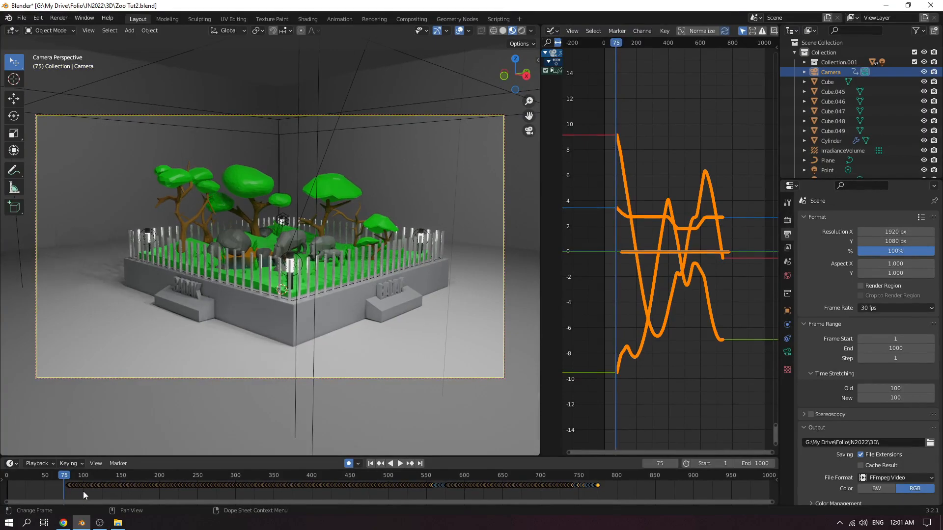
{"action": "left_click", "coordinate": [895, 340]}
{"action": "type", "text": "75"}
{"action": "key", "text": "Return"}
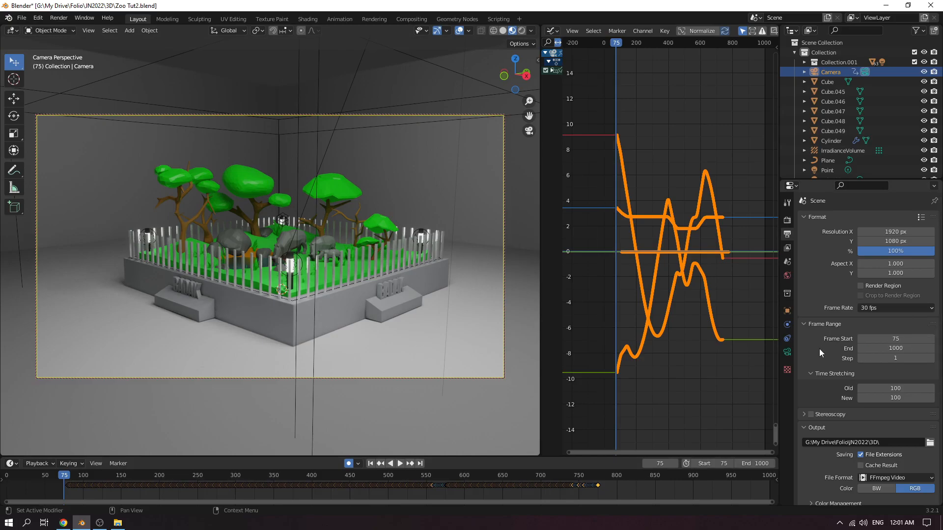
Move the playhead to frame 781 and set the output's end frame to 780
{"action": "key", "text": "space"}
{"action": "left_click_drag", "start_coordinate": [64, 477], "coordinate": [603, 509]}
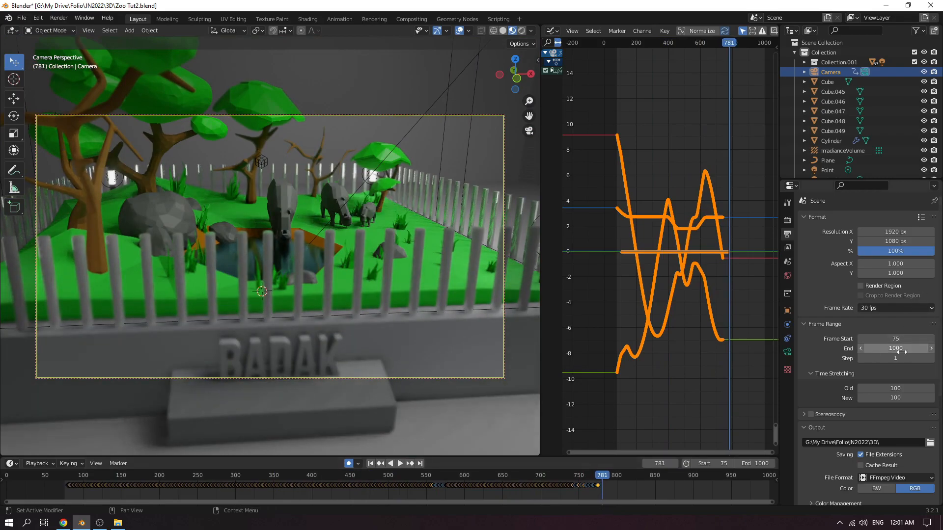
{"action": "left_click", "coordinate": [919, 350]}
{"action": "type", "text": "780"}
{"action": "key", "text": "Return"}
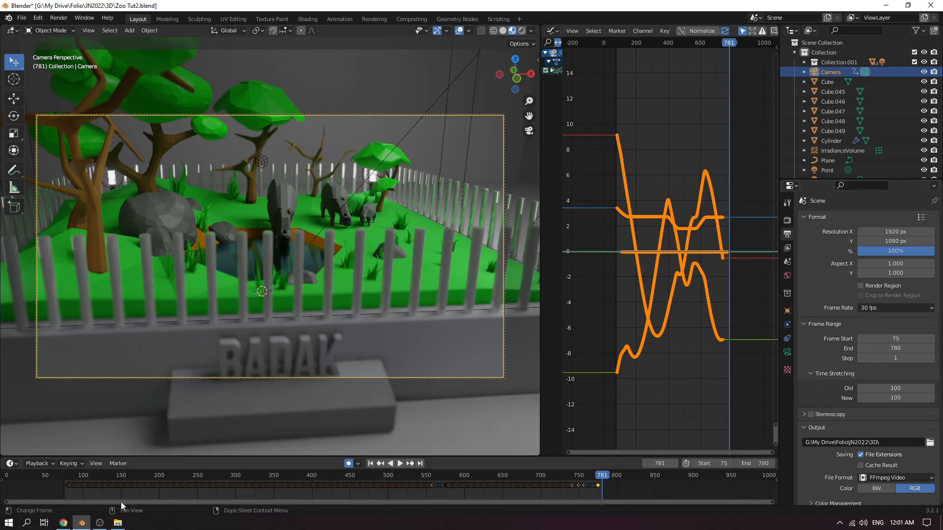
Scrub the timeline past the last keyframe to frame 1003 and back to frame 781
{"action": "left_click", "coordinate": [619, 483]}
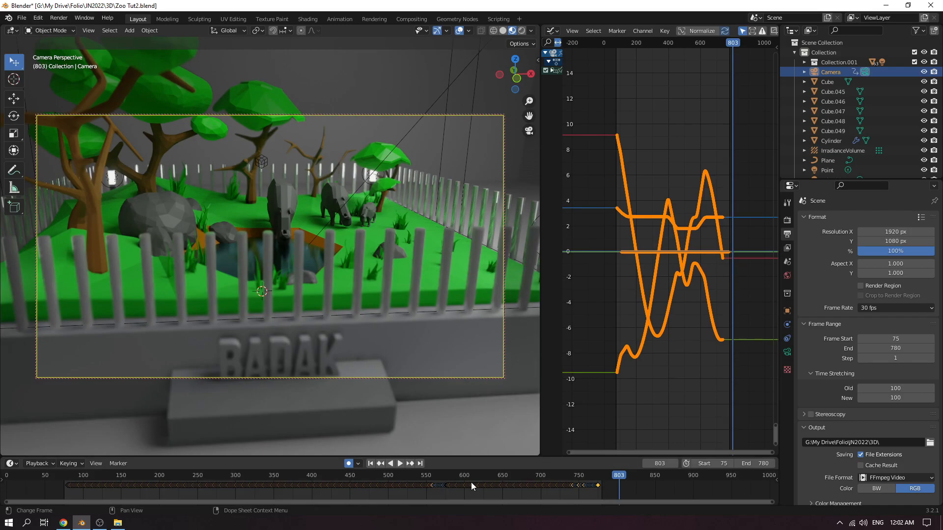
{"action": "left_click_drag", "start_coordinate": [622, 479], "coordinate": [771, 491]}
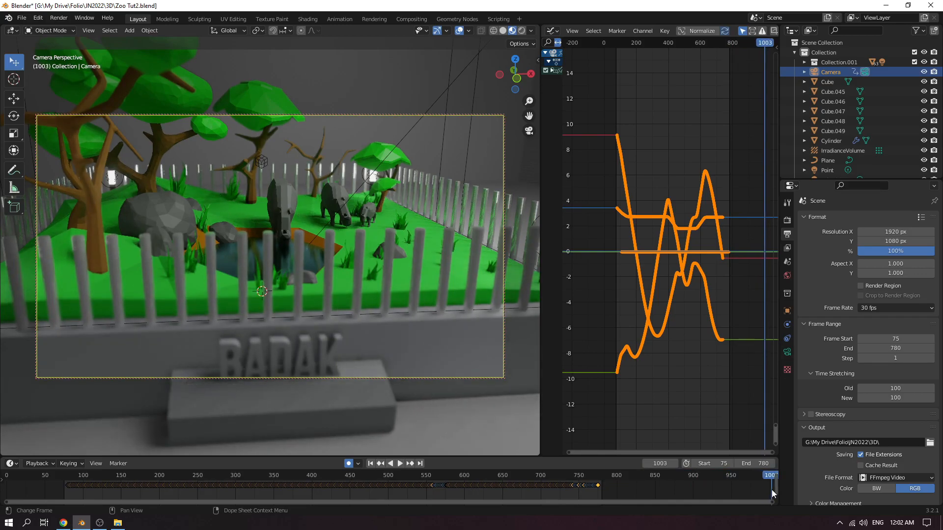
{"action": "left_click_drag", "start_coordinate": [768, 477], "coordinate": [602, 493]}
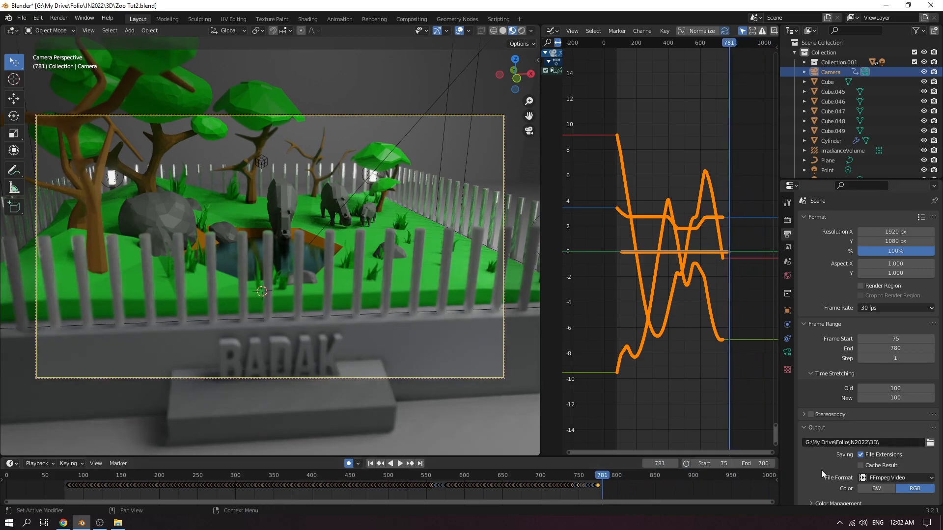
Check the output path, FFmpeg Video format and MPEG-4 encoding settings, and open the render commands
{"action": "scroll", "coordinate": [821, 470], "scroll_direction": "down", "scroll_amount": 3}
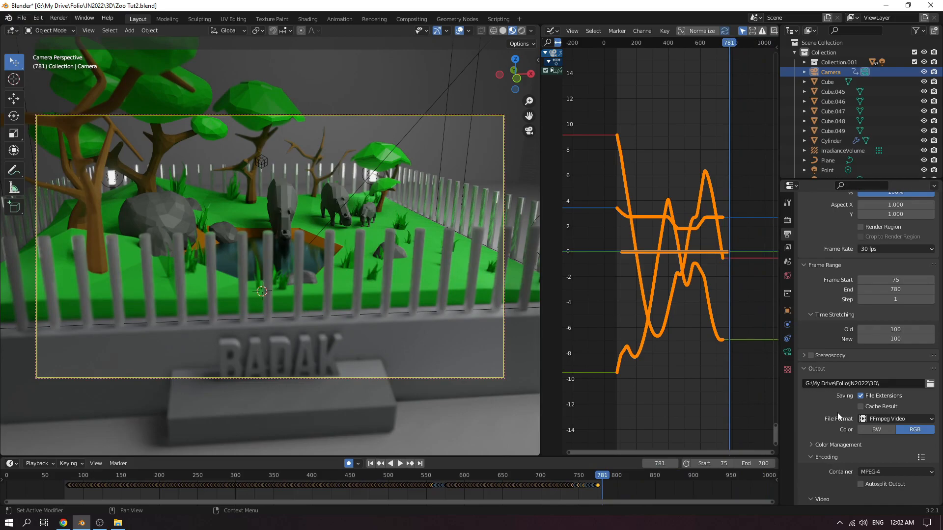
{"action": "scroll", "coordinate": [840, 416], "scroll_direction": "down", "scroll_amount": 2}
{"action": "scroll", "coordinate": [839, 416], "scroll_direction": "down", "scroll_amount": 3}
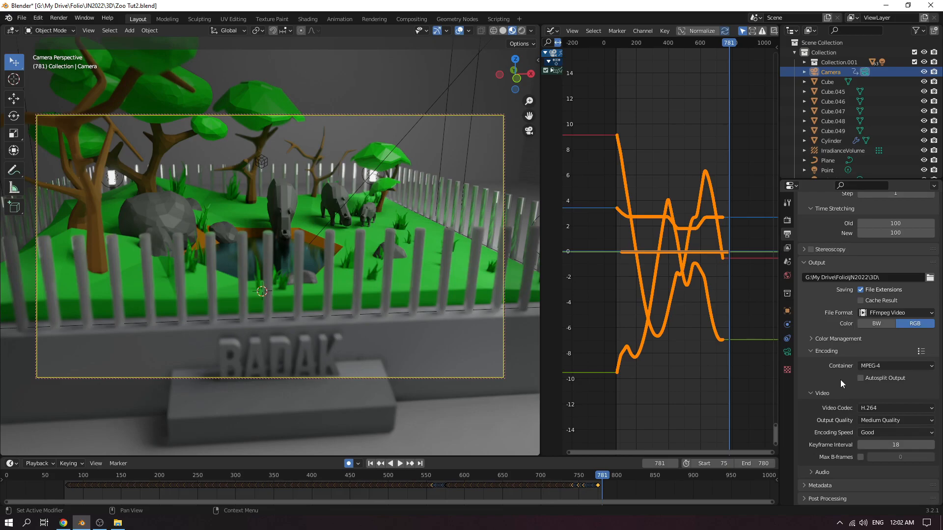
{"action": "left_click", "coordinate": [63, 20]}
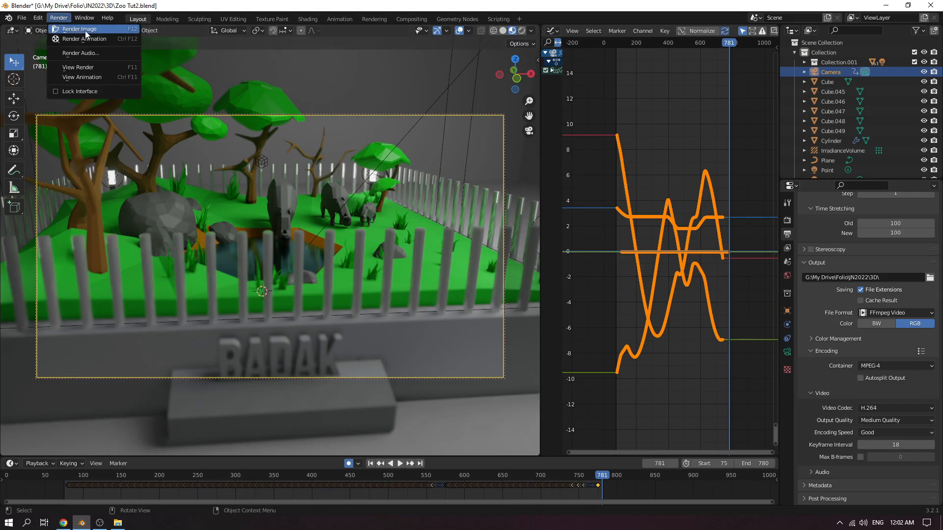